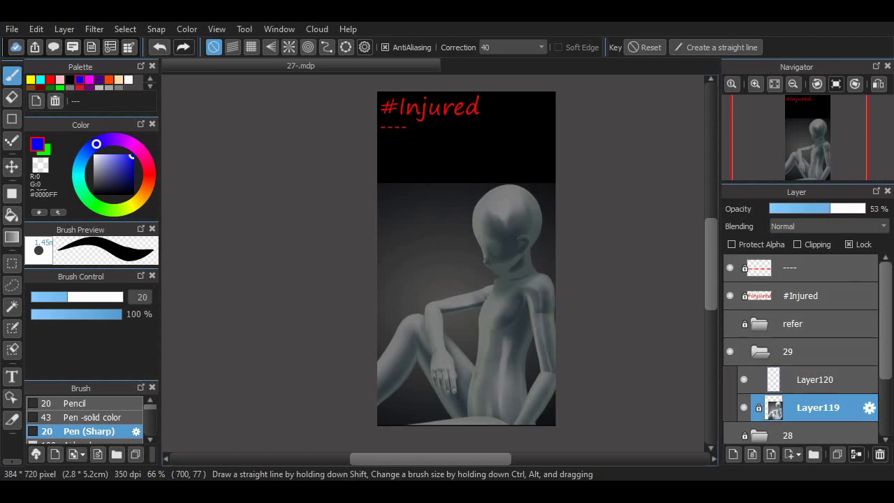
Sketch a curved blue stroke down the bent arm's forearm and a short one over the wrist on Layer120 with Pen (Sharp).
key(ctrl+plus)
key(ctrl+plus)
scroll(456, 298, down, 3)
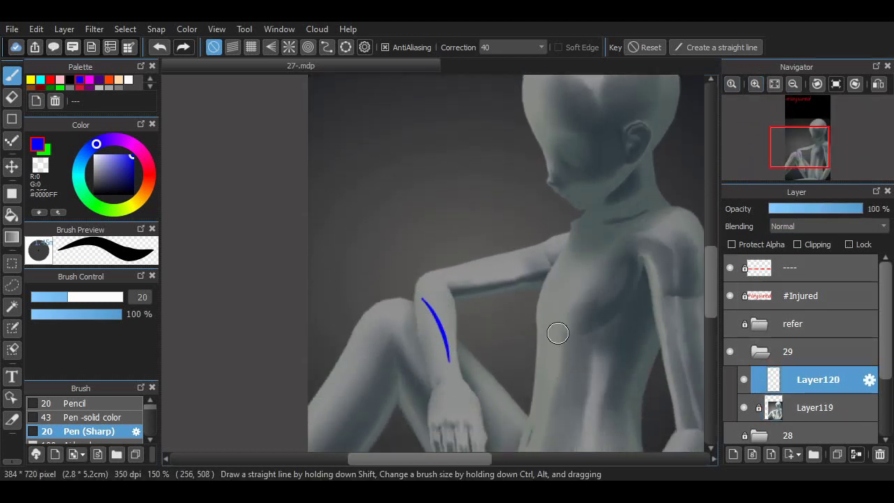
scroll(450, 232, down, 5)
drag(450, 230, 456, 283)
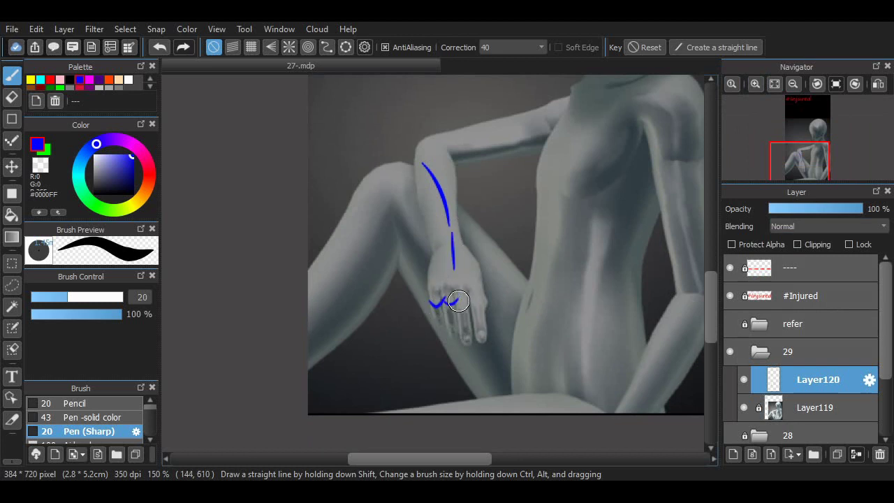
key(ctrl+z)
Sketch a scalloped glove edge across the fingers, with a short thick mark on the finger nearest the torso.
key(ctrl+plus)
key(ctrl+plus)
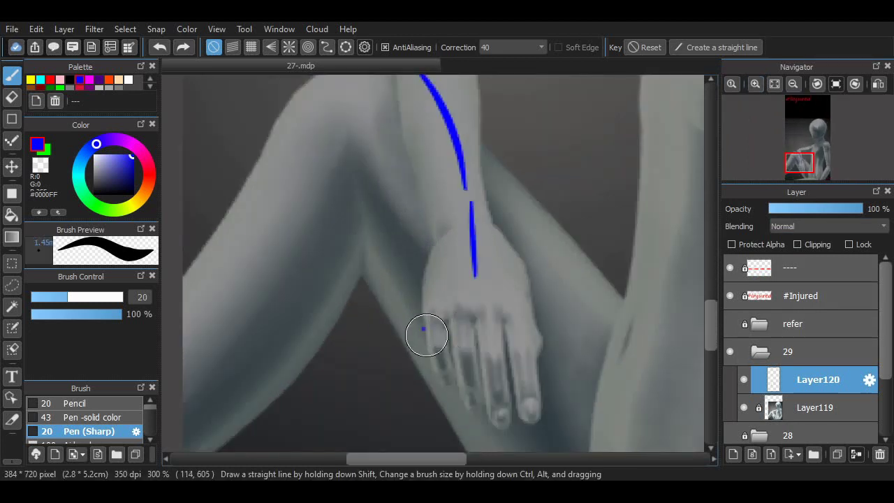
drag(427, 332, 479, 326)
key(ctrl+z)
mouse_move(427, 356)
mouse_down()
mouse_move(489, 365)
mouse_move(504, 354)
mouse_move(539, 376)
mouse_up()
Outline the side of the hand nearest the raised leg, from the wrist down to the scalloped finger edge.
drag(447, 231, 439, 349)
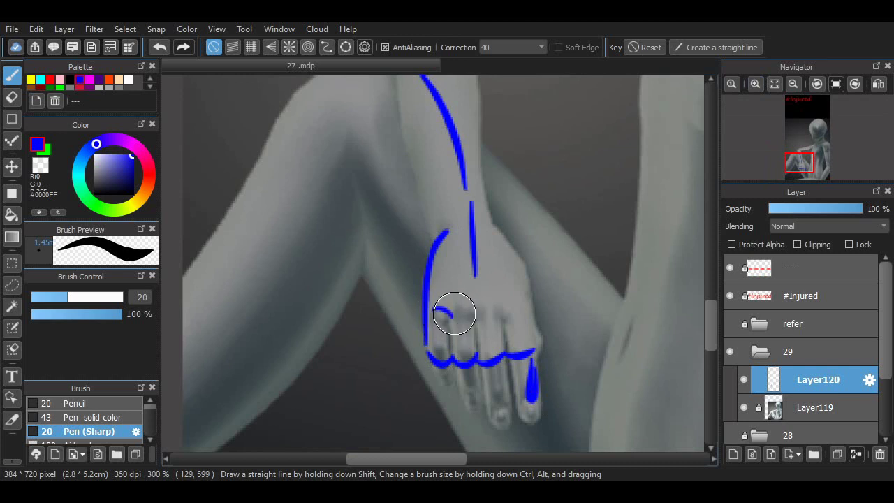
key(ctrl+z)
key(ctrl+z)
mouse_move(444, 232)
mouse_down()
mouse_move(425, 265)
mouse_move(423, 349)
mouse_up()
Draw small arcs over the knuckles and outline the hand's torso side from the wrist to the fingers.
drag(431, 313, 447, 312)
mouse_move(459, 310)
mouse_down()
mouse_move(470, 321)
mouse_move(498, 314)
mouse_up()
key(ctrl+z)
mouse_move(506, 312)
mouse_down()
mouse_move(537, 313)
mouse_move(539, 348)
mouse_move(526, 319)
mouse_move(538, 347)
mouse_up()
key(ctrl+z)
key(ctrl+z)
key(ctrl+z)
key(ctrl+z)
mouse_move(496, 234)
mouse_down()
mouse_move(539, 299)
mouse_move(529, 295)
mouse_up()
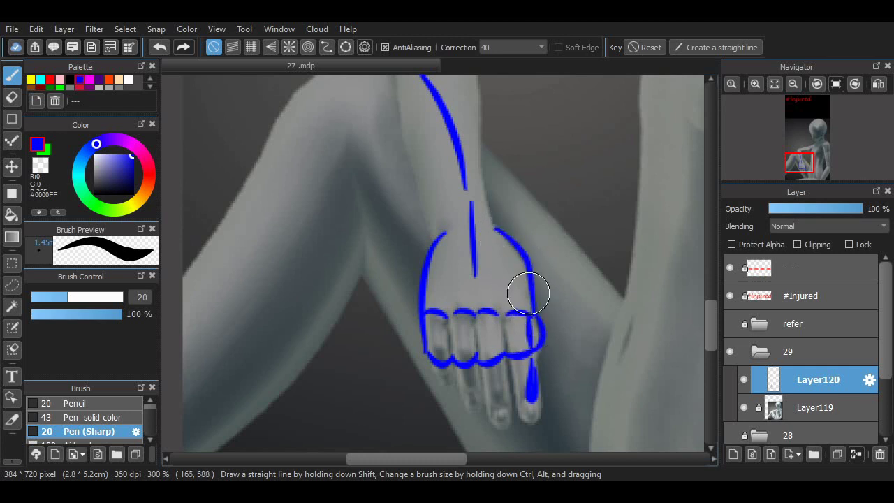
Try to sketch the mouth as a short slanted stroke below the nose.
scroll(694, 297, up, 5)
scroll(479, 359, down, 11)
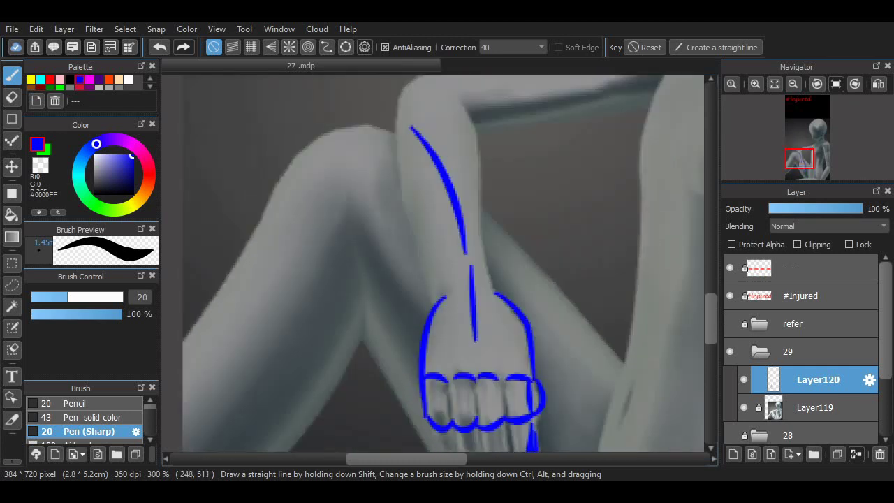
scroll(479, 359, up, 12)
scroll(480, 359, right, 6)
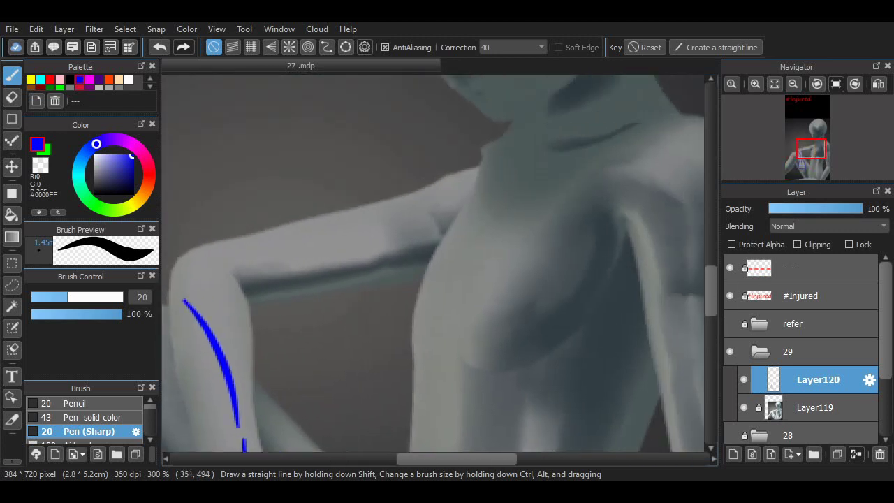
scroll(479, 359, up, 6)
mouse_move(525, 261)
mouse_down()
mouse_move(469, 264)
mouse_move(513, 274)
mouse_move(497, 258)
mouse_move(535, 261)
mouse_up()
key(ctrl+z)
key(ctrl+z)
key(ctrl+z)
key(ctrl+z)
key(ctrl+z)
key(ctrl+z)
key(ctrl+z)
key(e)
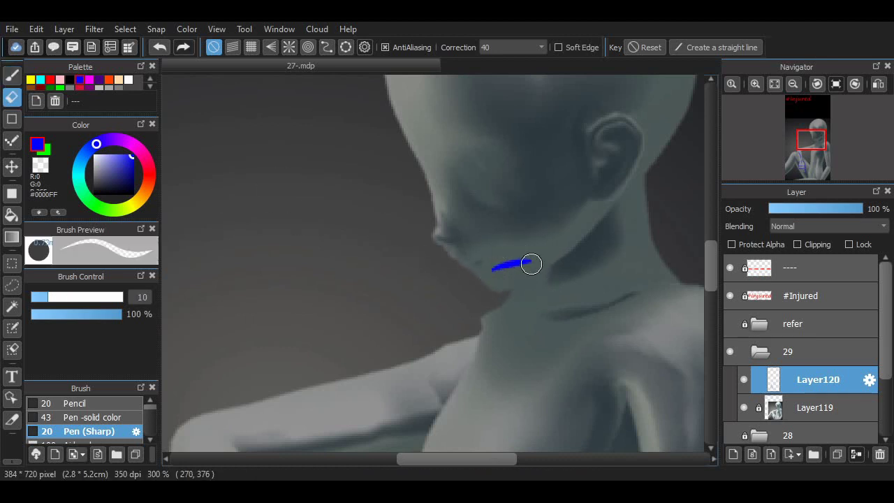
key(b)
key(ctrl+z)
Sketch the mouth as a short curve below the nose and erase a gap in its middle.
drag(489, 273, 531, 250)
key(ctrl+z)
key(e)
click(510, 254)
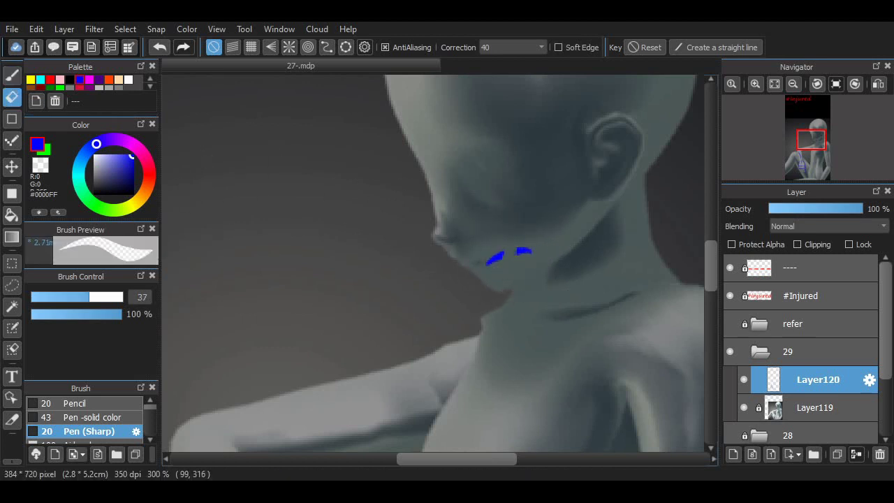
Outline a cap brim over the brow and eyes, with its pointed front tip extending past the face.
key(b)
scroll(668, 258, up, 3)
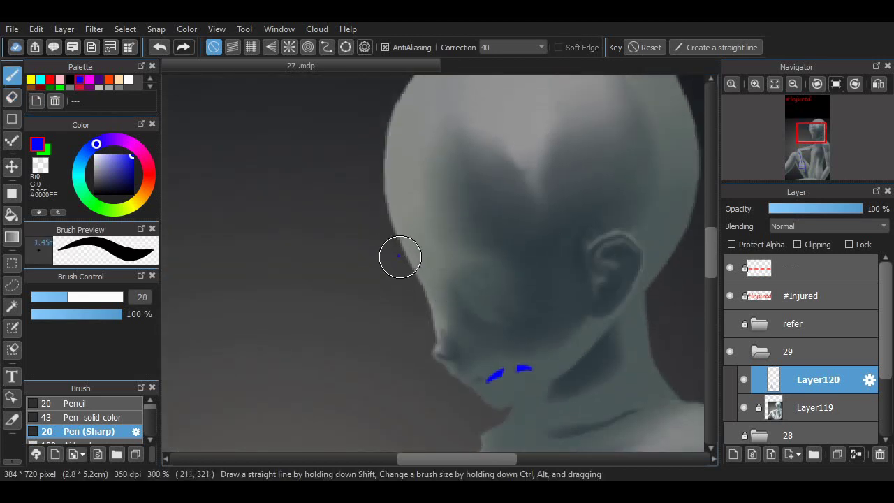
mouse_move(393, 240)
mouse_down()
mouse_move(543, 244)
mouse_move(363, 349)
mouse_move(399, 237)
mouse_move(375, 319)
mouse_move(407, 324)
mouse_move(545, 242)
mouse_move(384, 315)
mouse_up()
key(ctrl+z)
key(ctrl+z)
key(ctrl+z)
key(ctrl+z)
key(ctrl+z)
drag(435, 343, 395, 244)
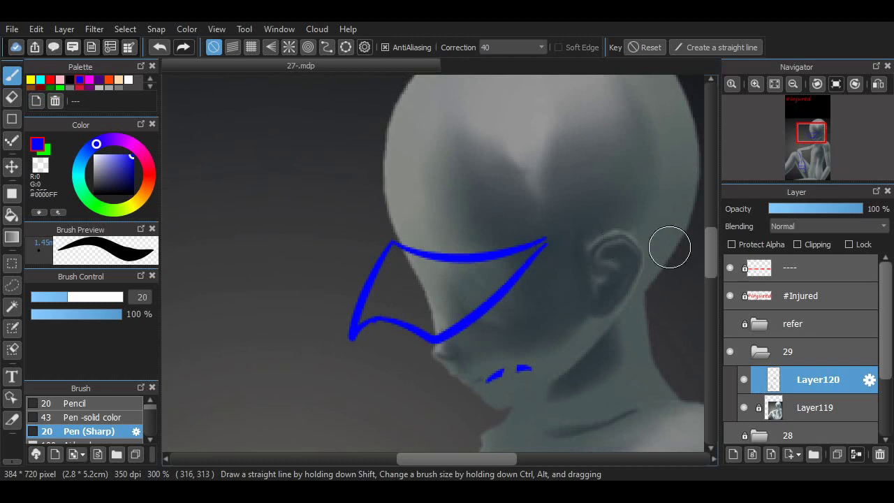
Draw the cap's lower edge from the brim's rear corner up across the side to the back of the head.
scroll(628, 293, up, 2)
drag(552, 339, 698, 230)
scroll(553, 365, up, 2)
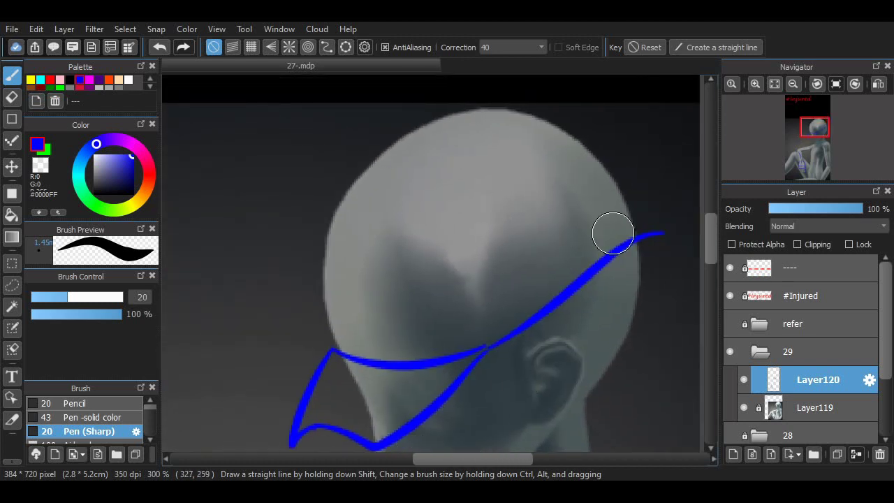
key(ctrl+z)
Draw the cap's side seam from the brim's rear corner up to the forehead.
drag(485, 341, 436, 207)
mouse_move(330, 349)
mouse_down()
mouse_move(325, 219)
mouse_move(418, 204)
mouse_up()
drag(434, 207, 610, 125)
key(ctrl+z)
key(ctrl+y)
key(ctrl+z)
key(ctrl+z)
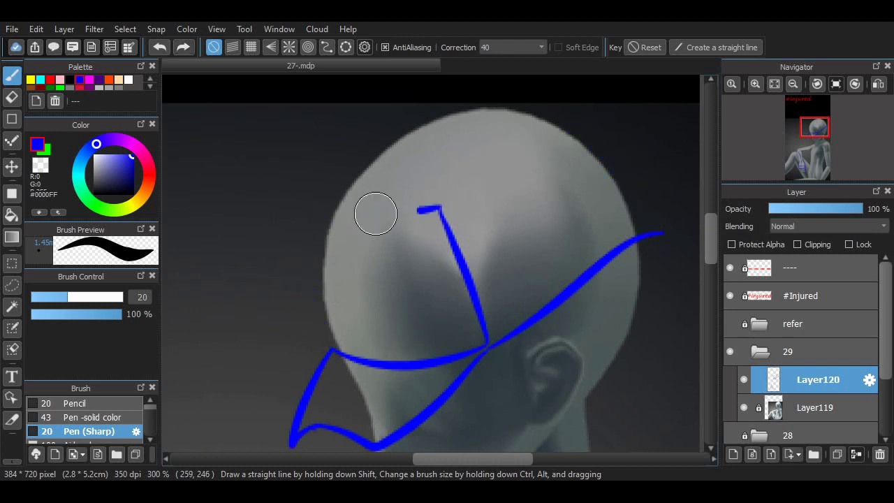
Outline the cap's front panel and rounded crown, joining the crown to the lower edge at the back of the head.
drag(440, 208, 320, 352)
mouse_move(323, 208)
mouse_down()
mouse_move(459, 113)
mouse_move(489, 111)
mouse_up()
mouse_move(439, 208)
mouse_down()
mouse_move(508, 125)
mouse_move(584, 129)
mouse_move(559, 134)
mouse_move(639, 235)
mouse_up()
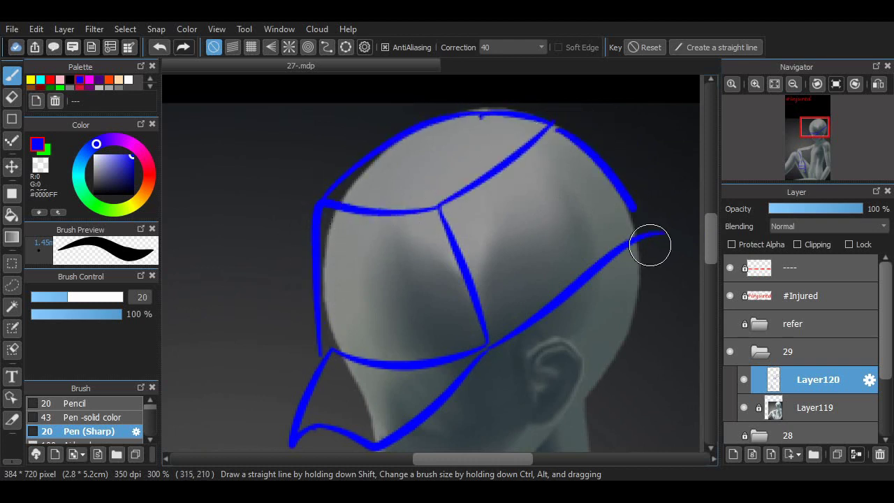
key(ctrl+z)
key(ctrl+y)
scroll(664, 245, down, 5)
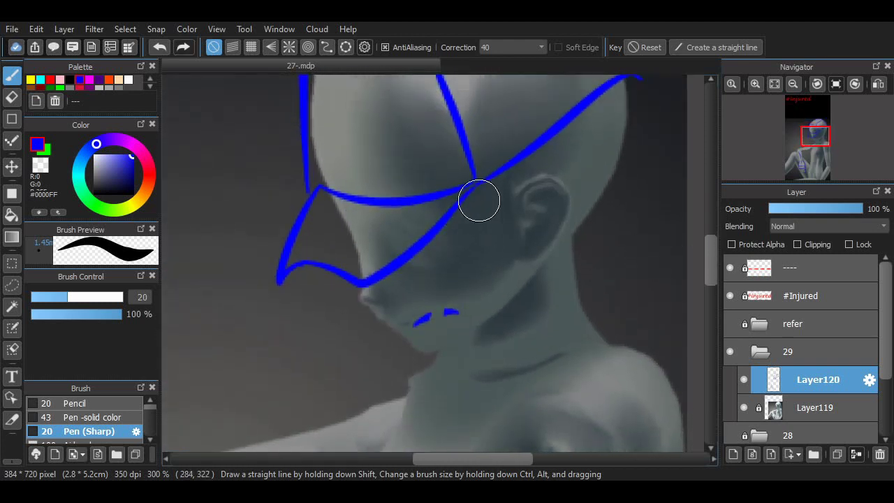
scroll(671, 167, up, 1)
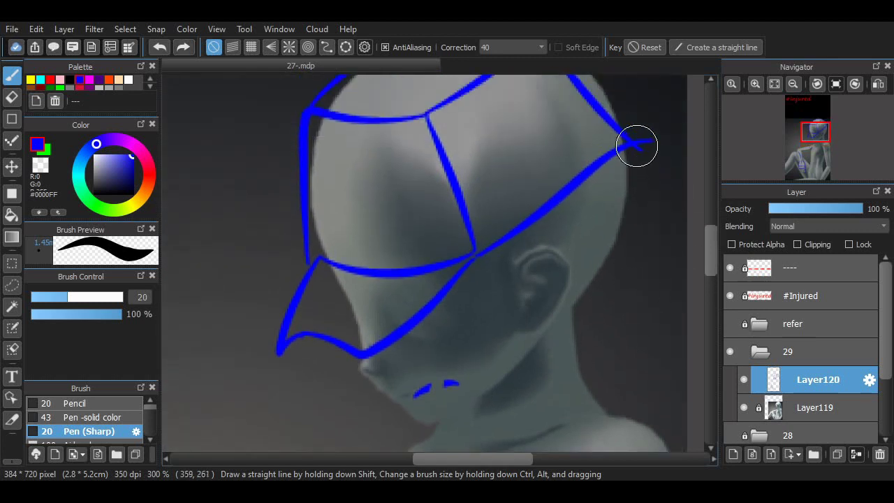
Draw a long curve from the back of the cap down to the shoulder and outline the ear.
mouse_move(638, 144)
mouse_down()
mouse_move(635, 335)
mouse_move(580, 357)
mouse_up()
scroll(580, 357, down, 2)
scroll(519, 183, up, 1)
drag(538, 168, 552, 237)
key(ctrl+z)
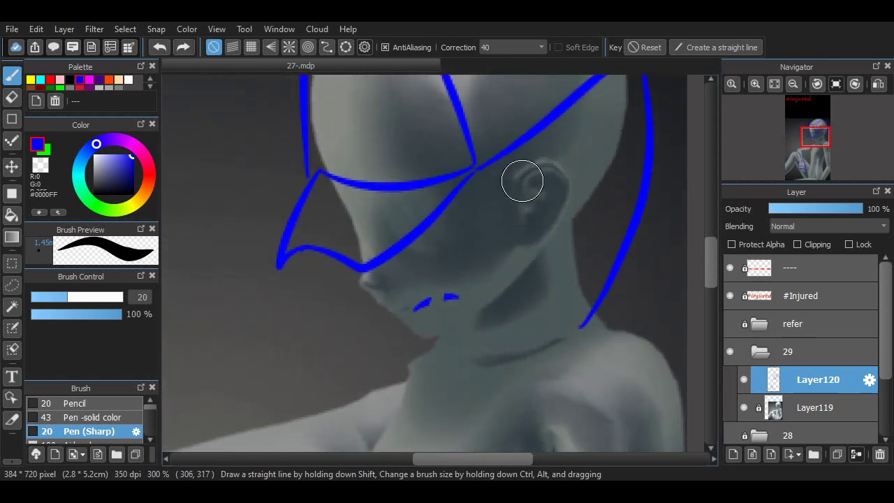
drag(539, 166, 553, 237)
Draw straps from the cap past the ear to a small ring at the neck, and extend the rear curve to a point at the collar.
mouse_move(478, 171)
mouse_down()
mouse_move(525, 159)
mouse_move(517, 334)
mouse_up()
key(ctrl+z)
mouse_move(515, 144)
mouse_down()
mouse_move(511, 351)
mouse_move(529, 361)
mouse_up()
drag(559, 220, 516, 377)
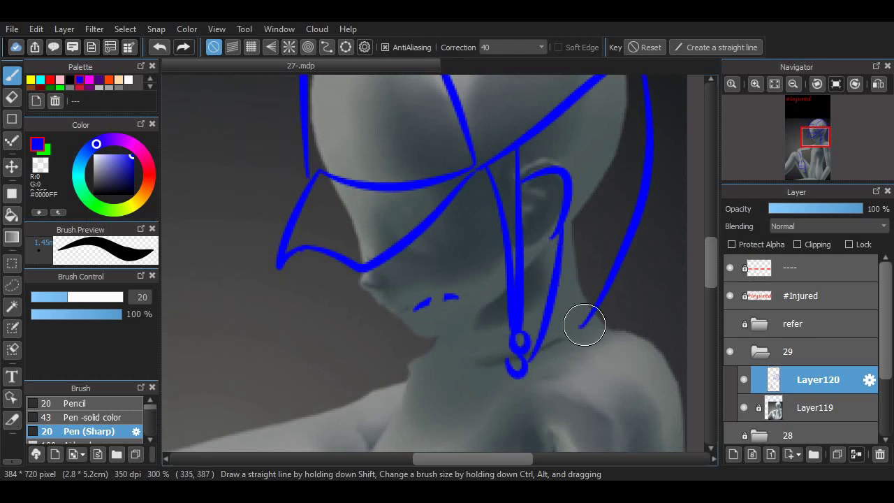
drag(585, 323, 502, 422)
Draw a curved sleeve hem across the bent arm's upper arm.
scroll(684, 255, down, 6)
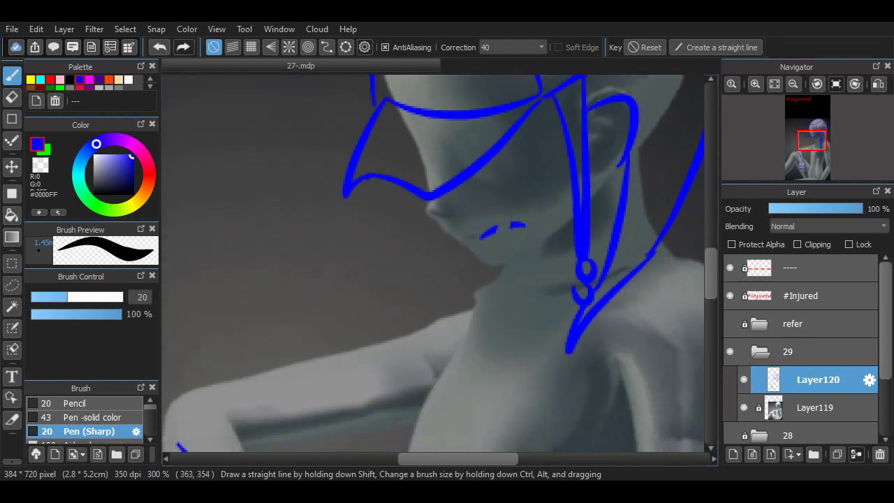
scroll(490, 429, left, 2)
scroll(489, 410, up, 6)
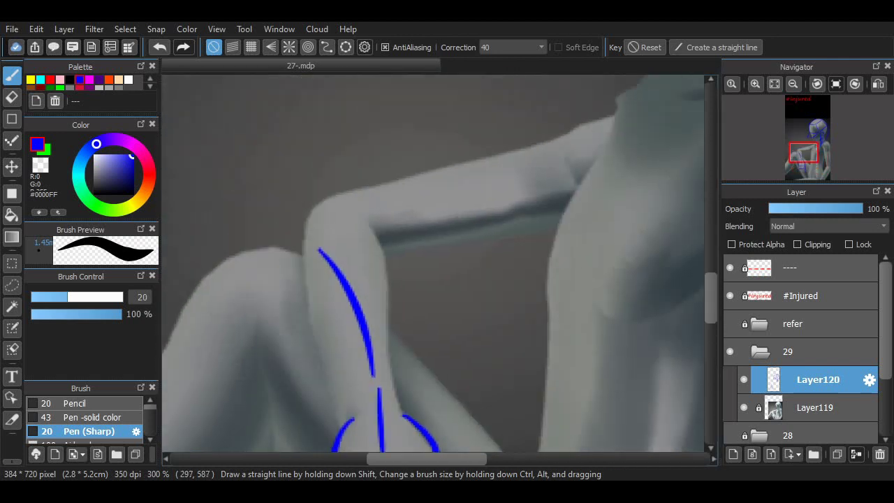
mouse_move(512, 341)
mouse_down()
mouse_move(517, 371)
mouse_move(555, 391)
mouse_up()
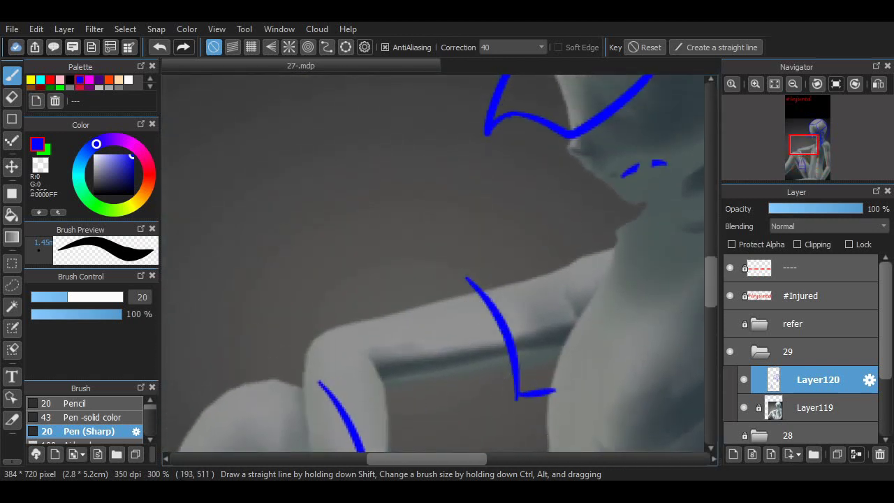
Outline the other arm's sleeve with its inner edge and a hem above the elbow.
scroll(593, 265, right, 3)
scroll(593, 265, up, 3)
scroll(593, 266, down, 2)
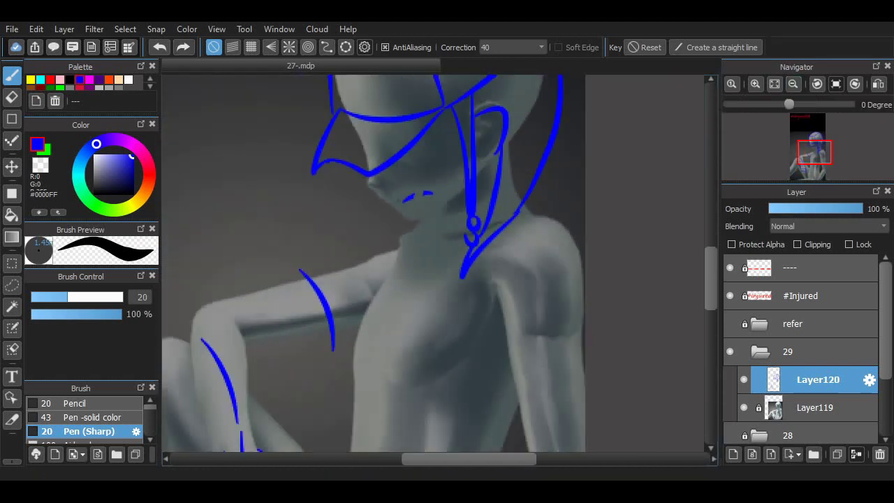
scroll(686, 273, down, 5)
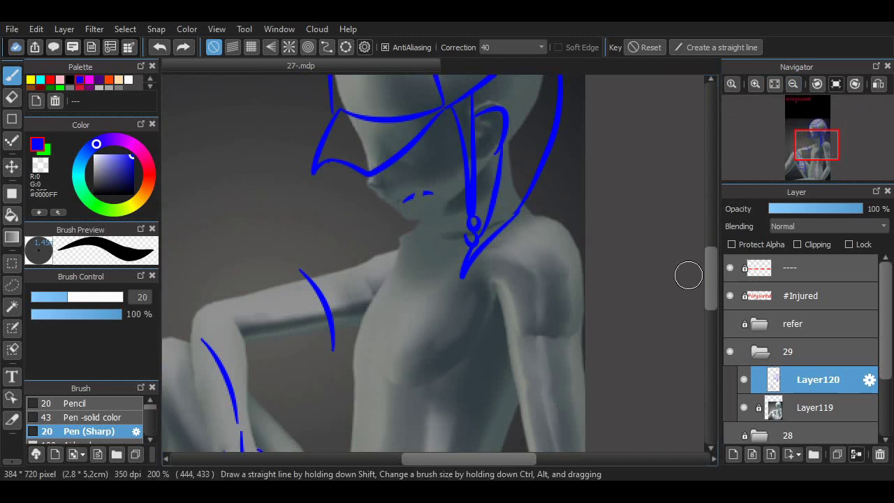
mouse_move(525, 299)
mouse_down()
mouse_move(586, 297)
mouse_move(515, 313)
mouse_move(508, 220)
mouse_up()
key(ctrl+z)
scroll(524, 195, up, 3)
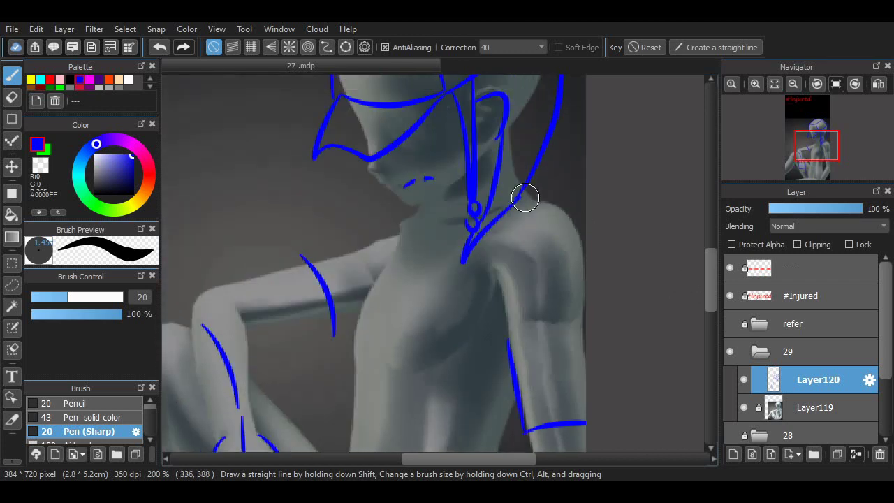
Outline the raised leg's trousers along the shin, the underside of the knee and the thigh.
scroll(475, 444, left, 3)
scroll(695, 272, down, 5)
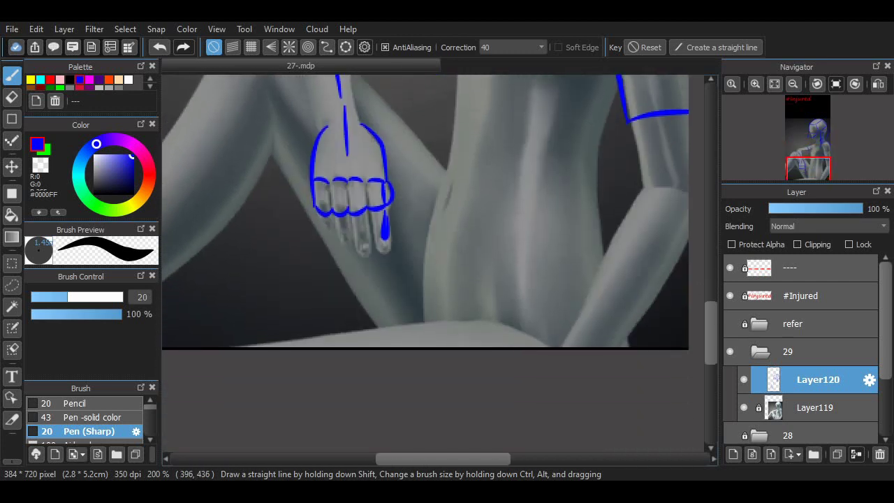
scroll(495, 289, up, 2)
scroll(496, 289, left, 2)
scroll(270, 293, left, 2)
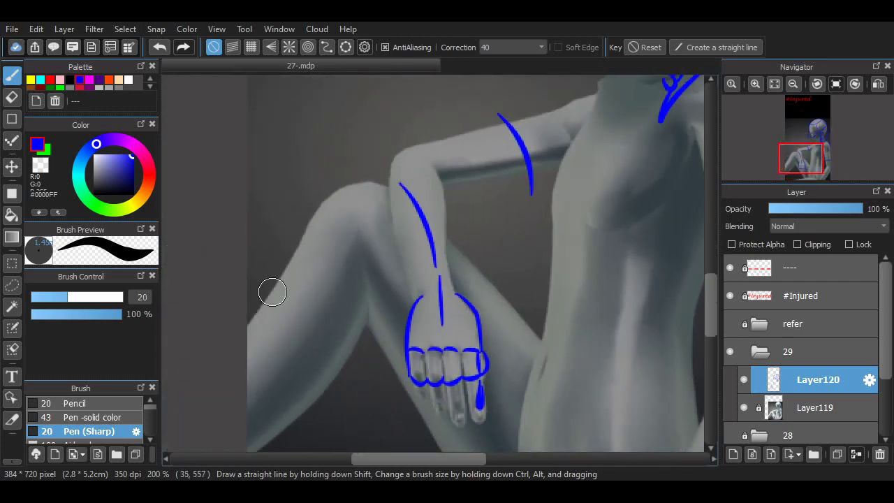
drag(248, 307, 332, 195)
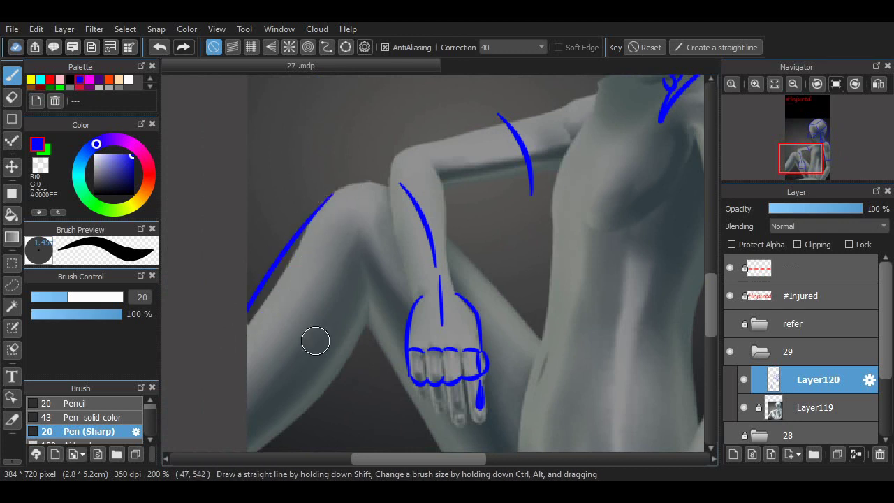
mouse_move(362, 327)
mouse_down()
mouse_move(278, 421)
mouse_move(362, 326)
mouse_move(428, 421)
mouse_up()
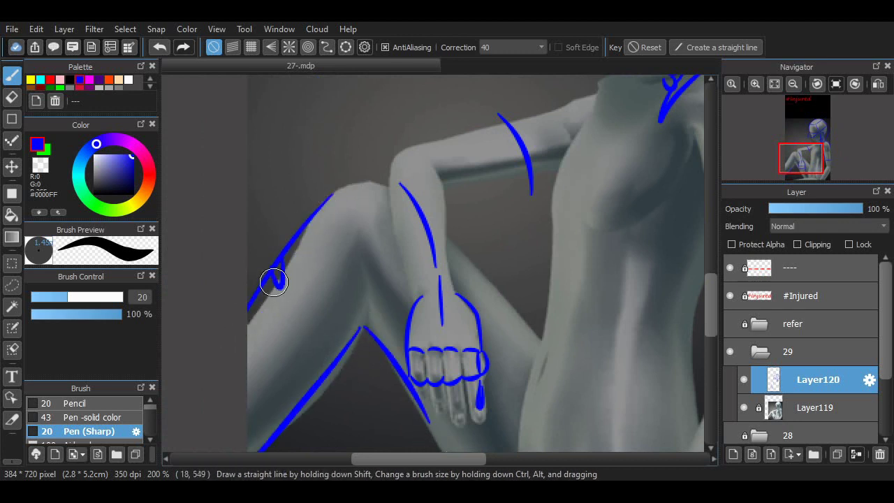
Add short fold marks to the trouser leg and a curved contour over the knee.
key(ctrl+z)
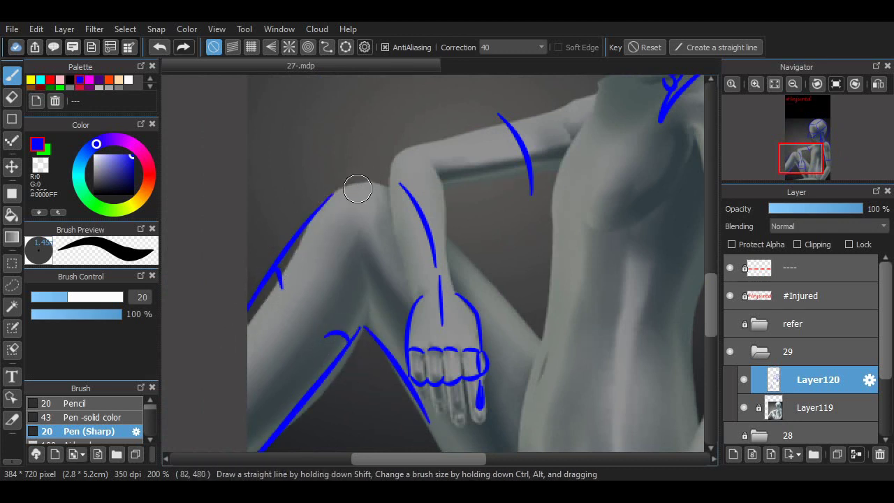
key(ctrl+z)
mouse_move(329, 210)
mouse_down()
mouse_move(381, 190)
mouse_move(489, 186)
mouse_up()
key(ctrl+z)
Draw the upper edge of the bent arm's sleeve from the hem to the shoulder, with a small fold at the hem.
scroll(421, 422, right, 3)
scroll(697, 297, up, 3)
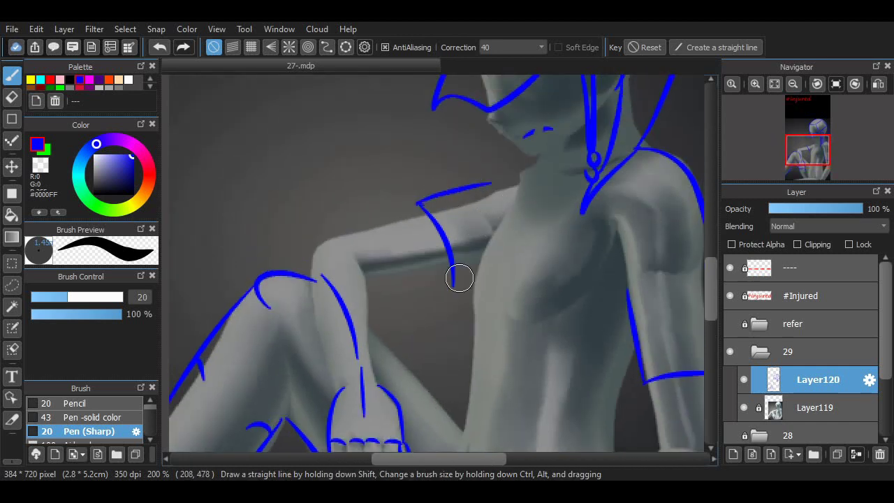
key(ctrl+z)
mouse_move(418, 218)
mouse_down()
mouse_move(506, 185)
mouse_move(484, 199)
mouse_up()
key(ctrl+z)
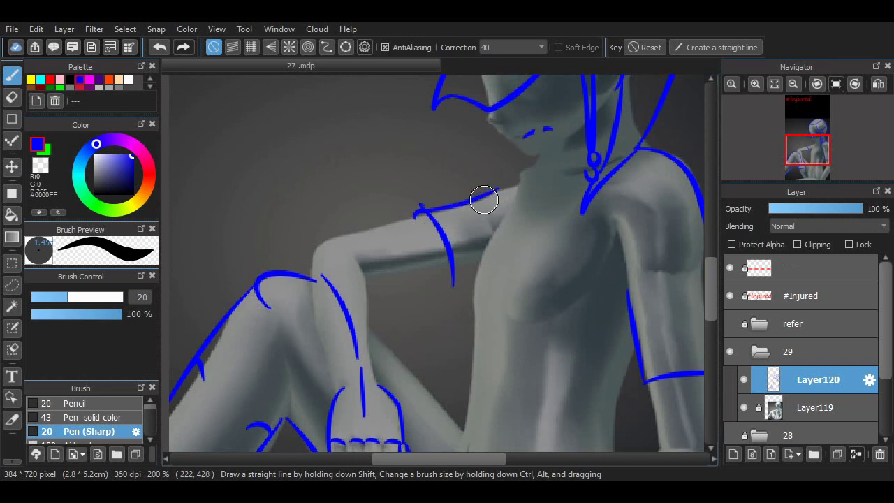
Outline a neck scarf with a line under the chin and a rounded lower edge at the front of the neck.
scroll(692, 264, up, 2)
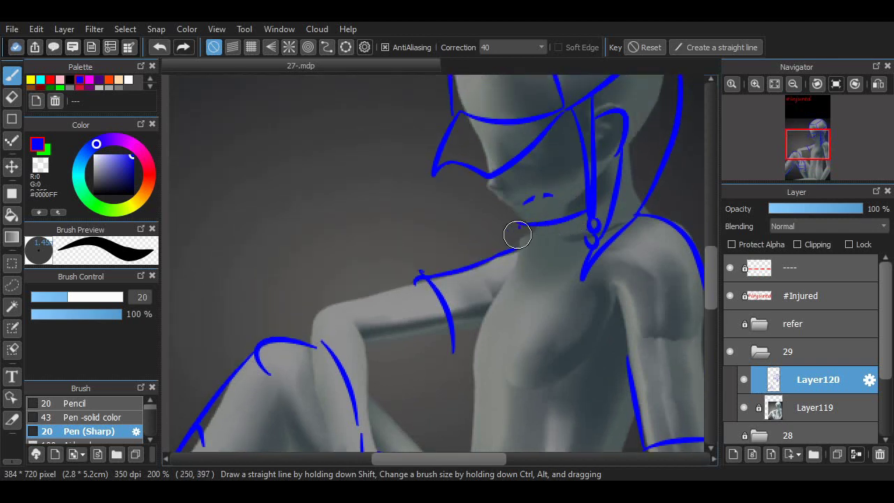
key(ctrl+z)
mouse_move(517, 234)
mouse_down()
mouse_move(541, 266)
mouse_move(556, 268)
mouse_move(581, 252)
mouse_up()
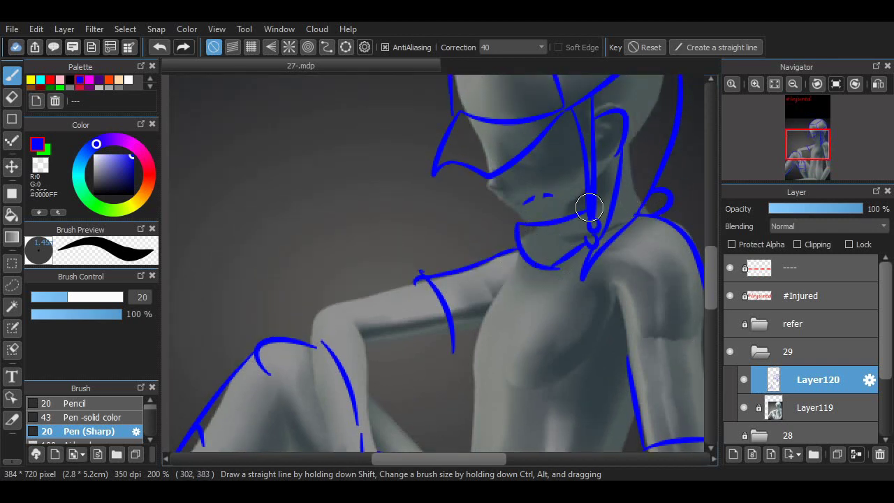
Draw the scarf's loose tails behind the neck and crossing fold lines toward its pointed front.
scroll(555, 349, right, 2)
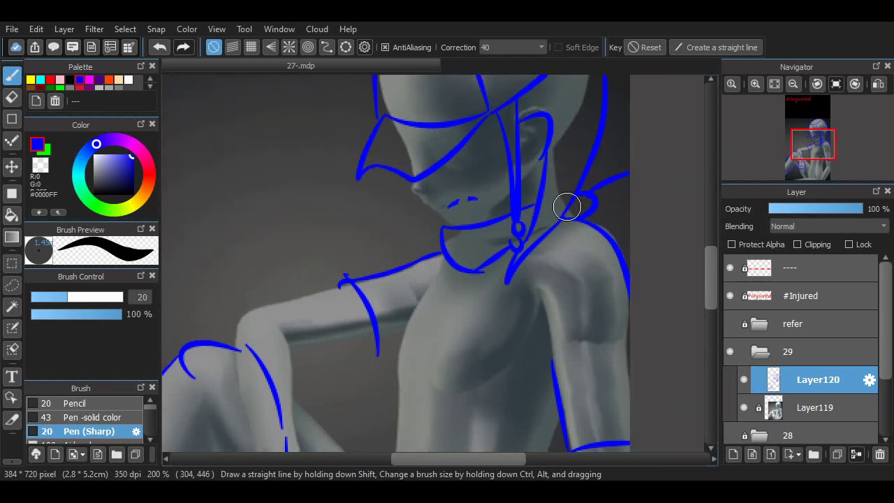
key(ctrl+z)
drag(586, 204, 629, 193)
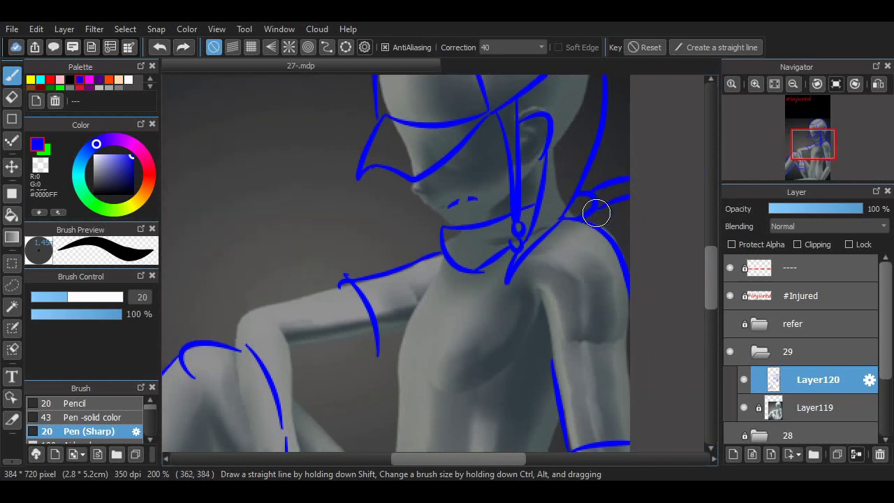
scroll(463, 442, left, 2)
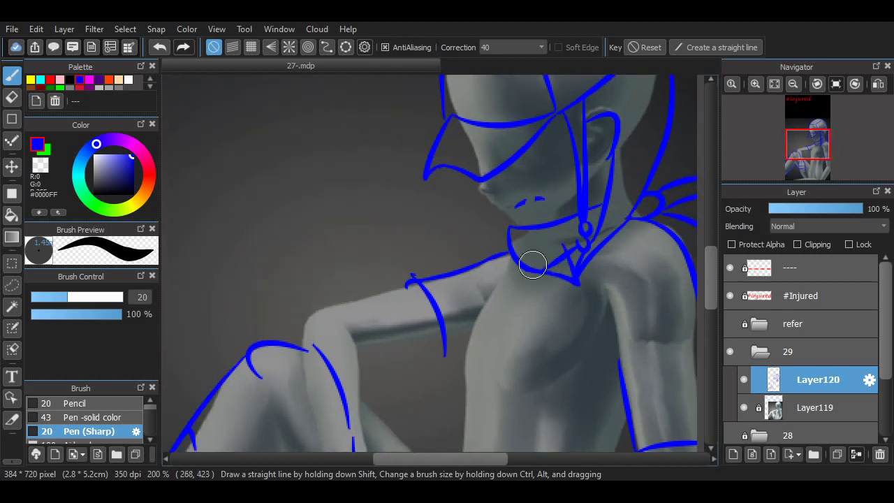
Trace the face profile from beneath the cap brim around the nose down to the scarf.
scroll(583, 238, up, 3)
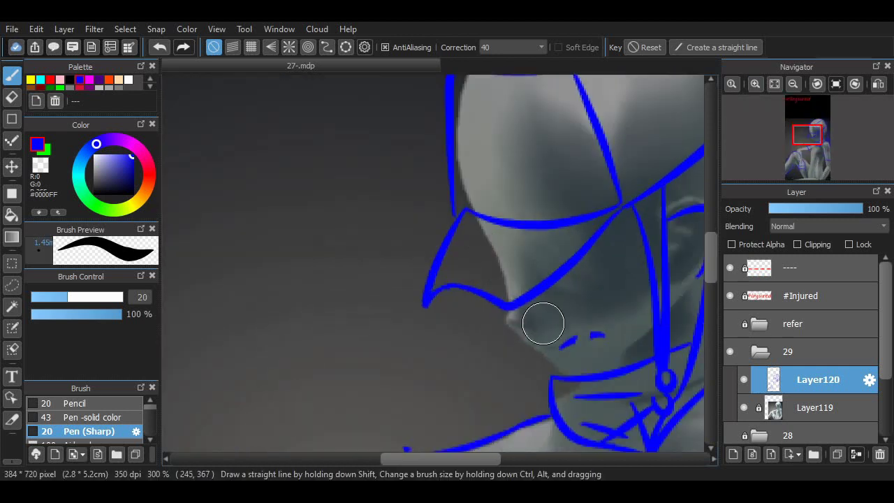
mouse_move(504, 312)
mouse_down()
mouse_move(584, 372)
mouse_move(526, 344)
mouse_move(527, 330)
mouse_move(584, 370)
mouse_up()
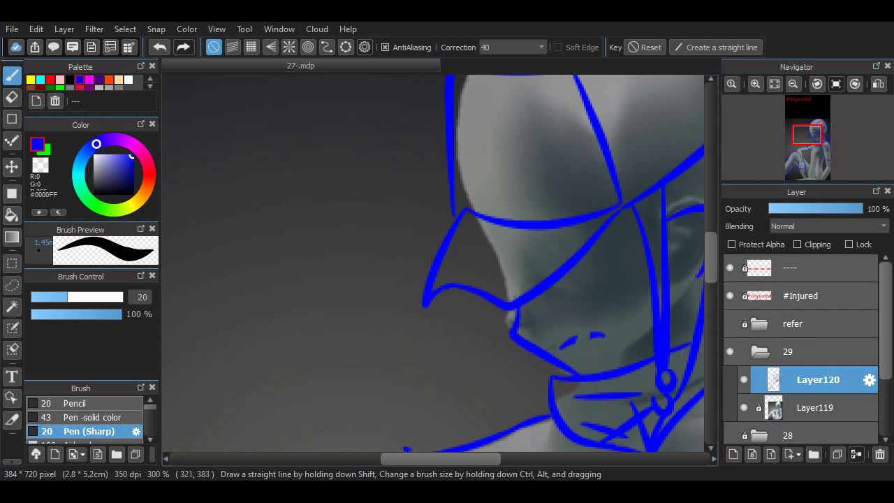
scroll(273, 196, left, 1)
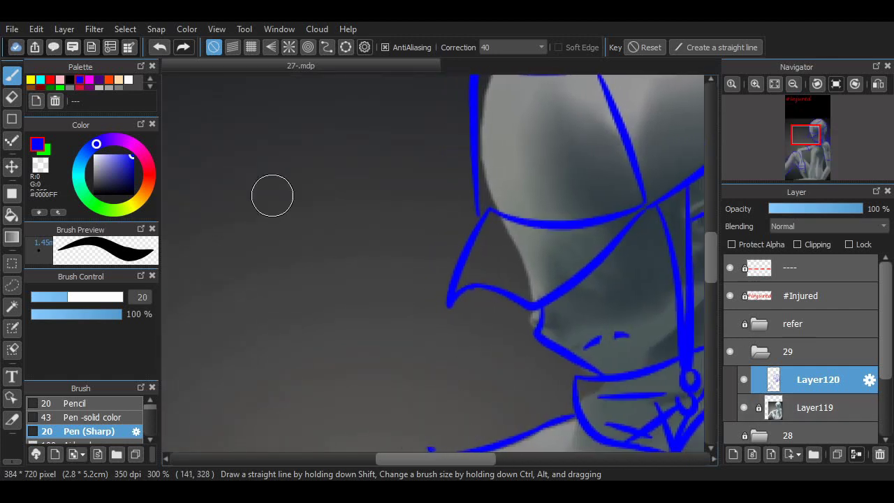
Erase the cap brim's front outline and redraw it as a straighter, longer point.
key(e)
mouse_move(512, 299)
mouse_down()
mouse_move(453, 304)
mouse_move(478, 210)
mouse_up()
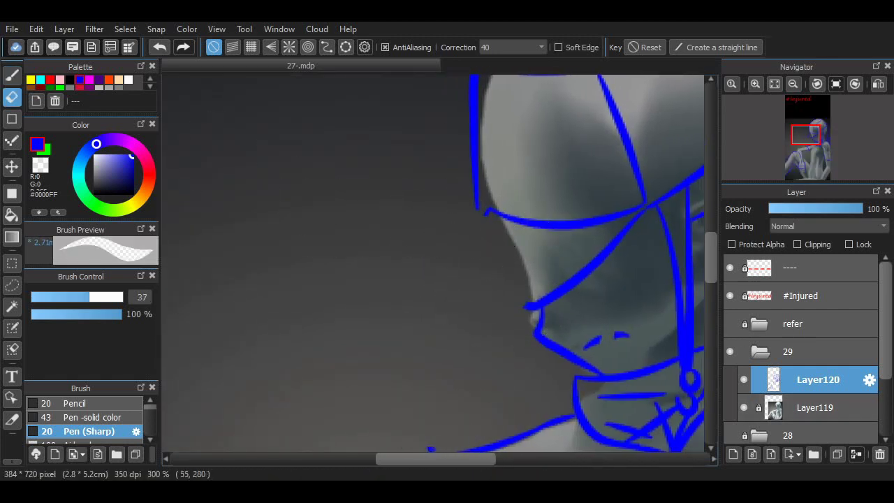
key(b)
mouse_move(541, 307)
mouse_down()
mouse_move(432, 304)
mouse_move(489, 213)
mouse_up()
scroll(440, 419, right, 6)
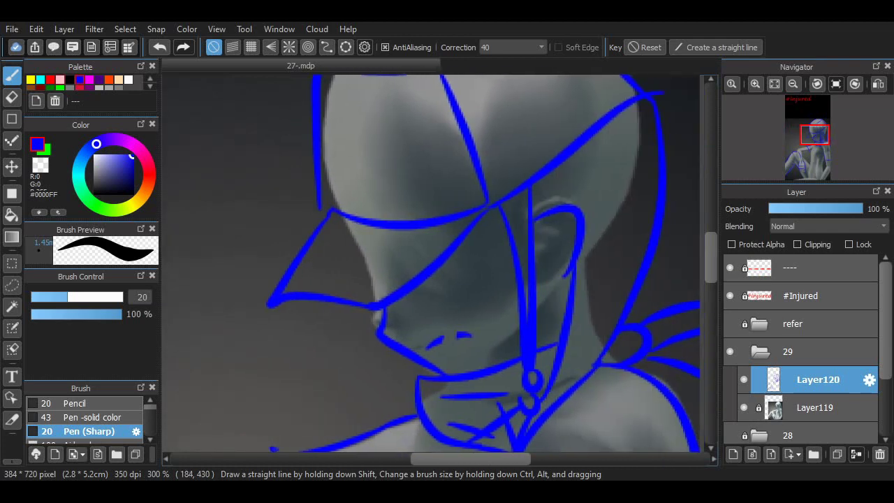
Outline a bandage on the straight arm below the sleeve hem, with a rounded lower edge and slanted wrap lines.
scroll(440, 265, down, 5)
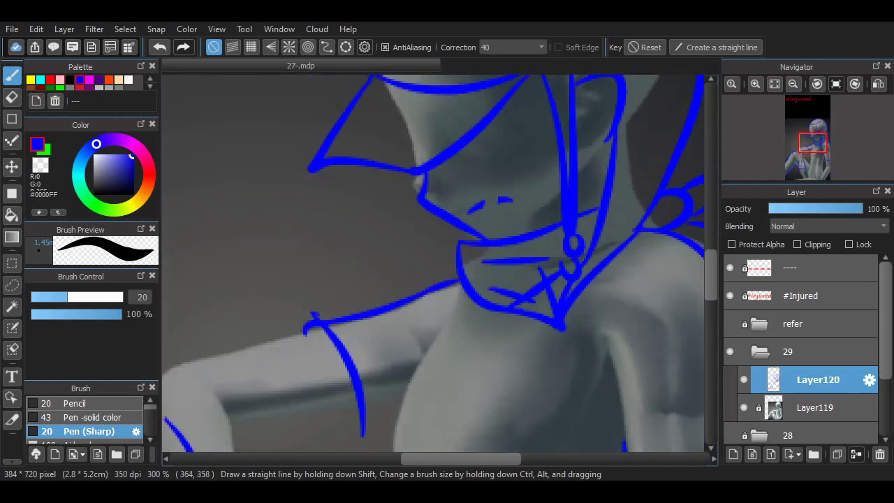
scroll(440, 265, down, 10)
scroll(440, 265, left, 4)
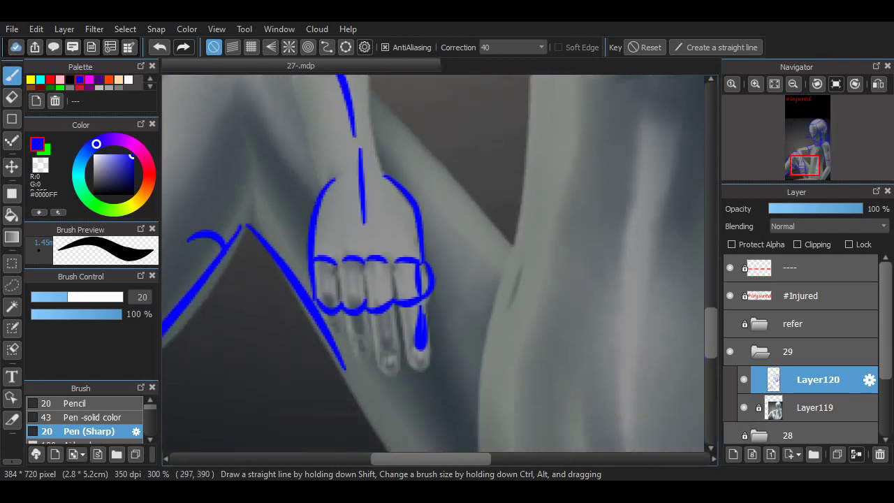
scroll(440, 266, up, 4)
scroll(440, 266, right, 5)
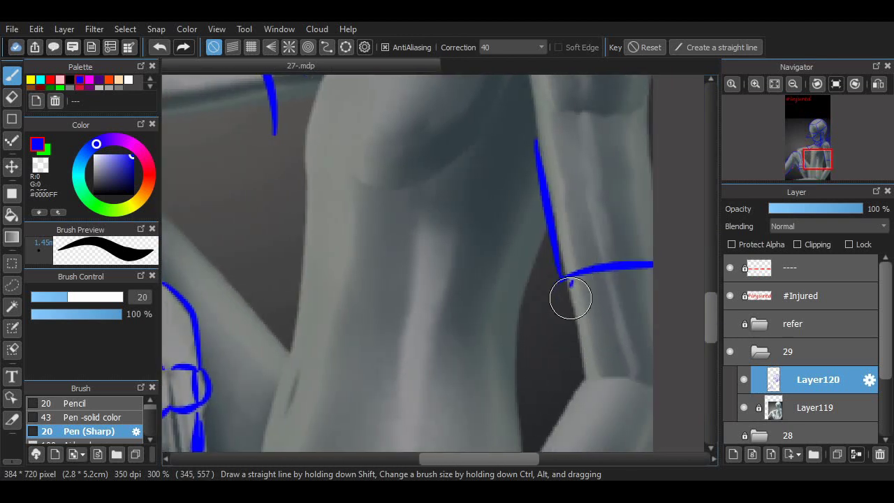
drag(571, 283, 654, 396)
drag(591, 361, 620, 347)
drag(580, 319, 615, 310)
key(ctrl+z)
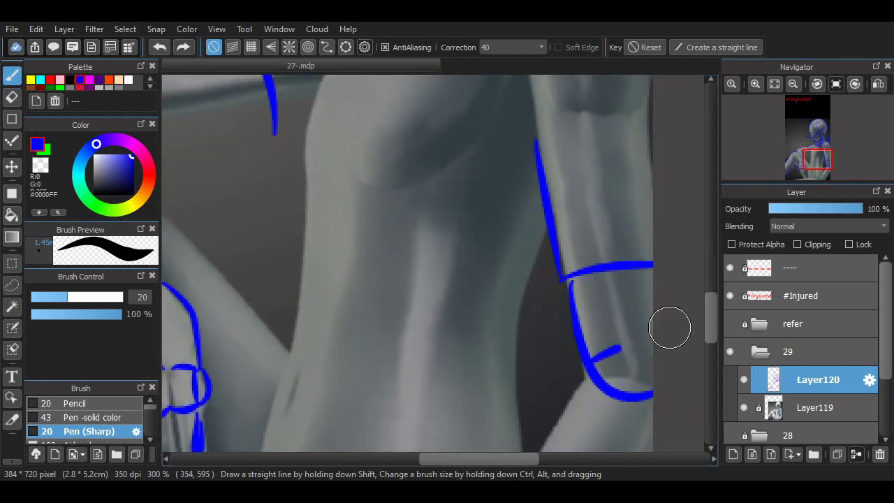
drag(669, 327, 583, 326)
mouse_move(654, 333)
mouse_down()
mouse_move(579, 326)
mouse_move(591, 358)
mouse_up()
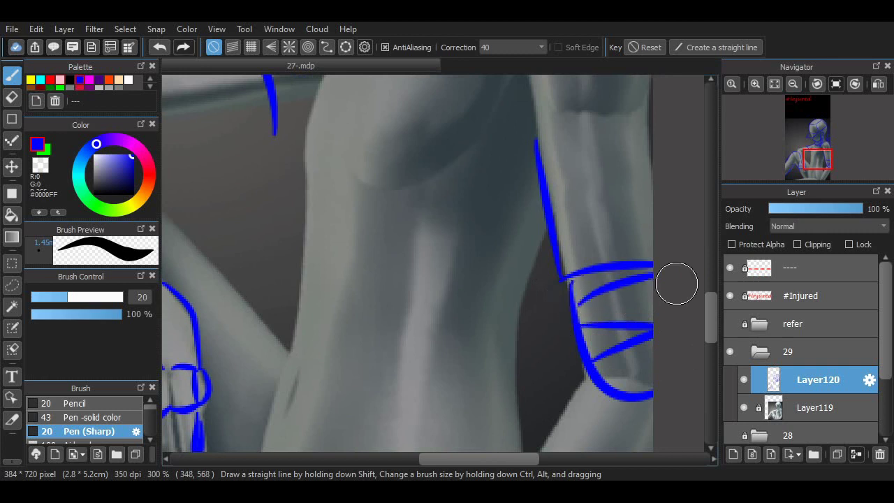
Add jagged drip shapes along the inner side of the forearm line on the bent arm.
scroll(691, 315, left, 5)
scroll(693, 325, up, 5)
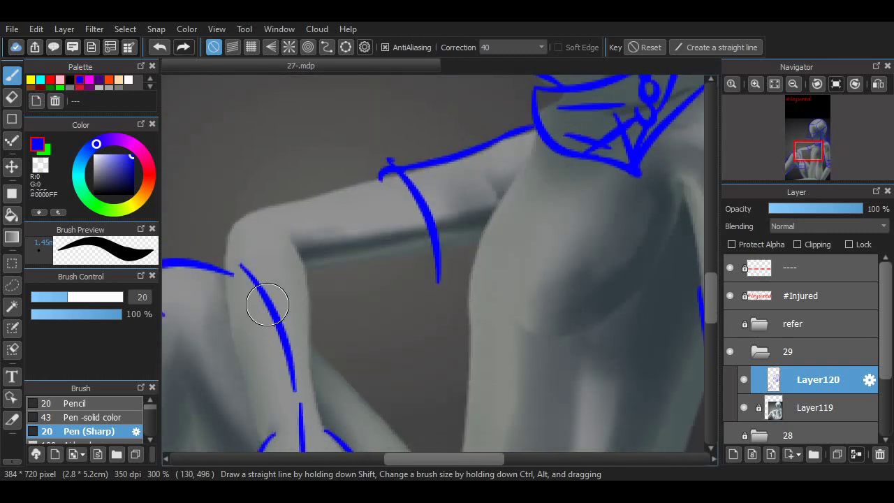
mouse_move(249, 292)
mouse_down()
mouse_move(250, 337)
mouse_move(294, 405)
mouse_up()
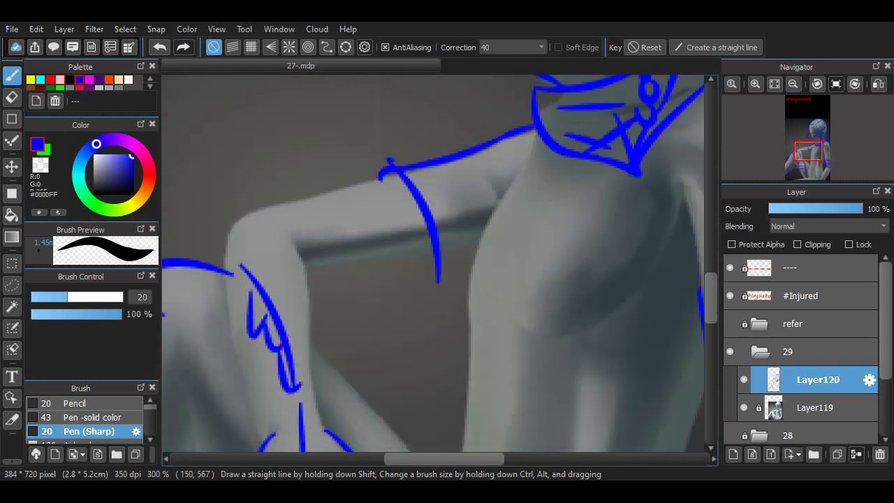
scroll(378, 434, left, 2)
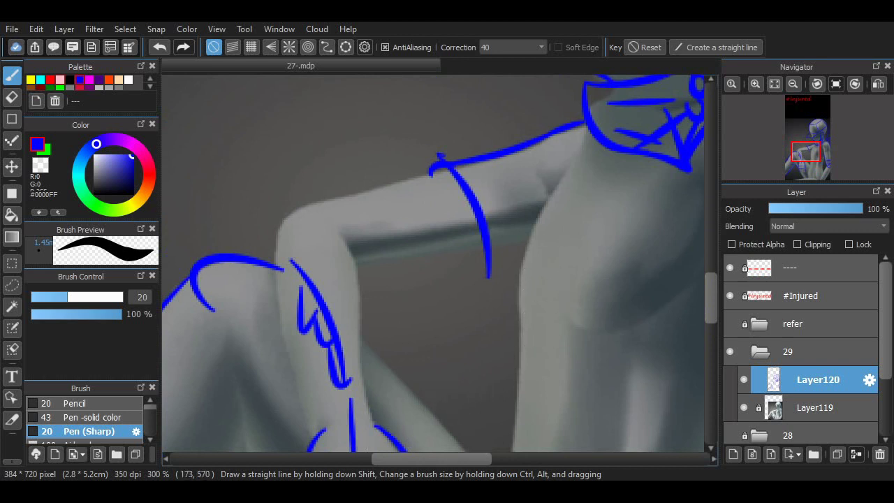
scroll(433, 263, left, 2)
scroll(433, 263, down, 5)
scroll(434, 264, right, 3)
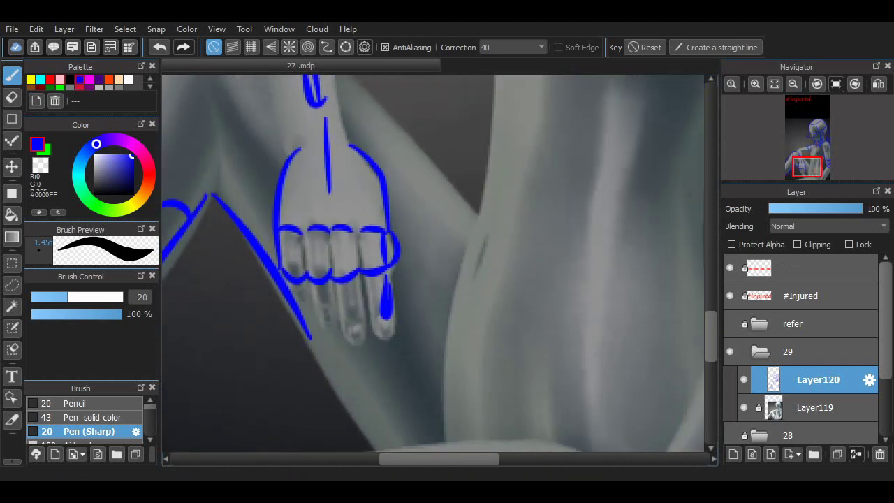
scroll(557, 242, down, 4)
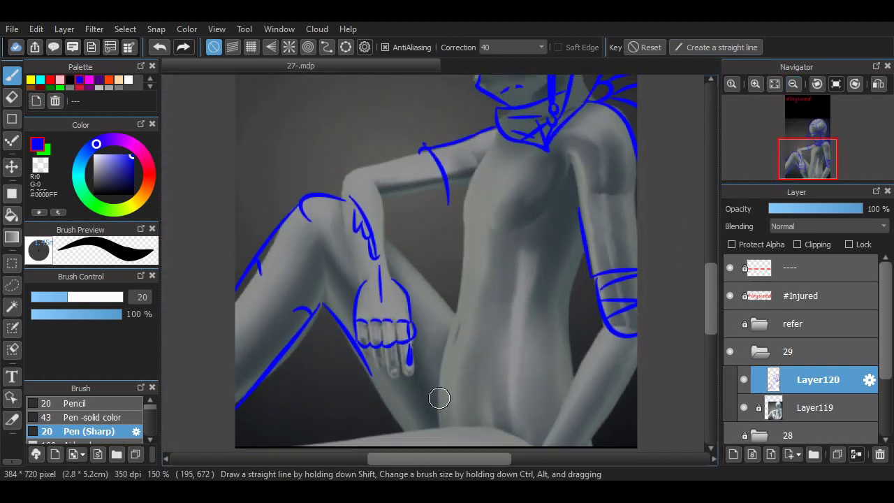
key(ctrl+z)
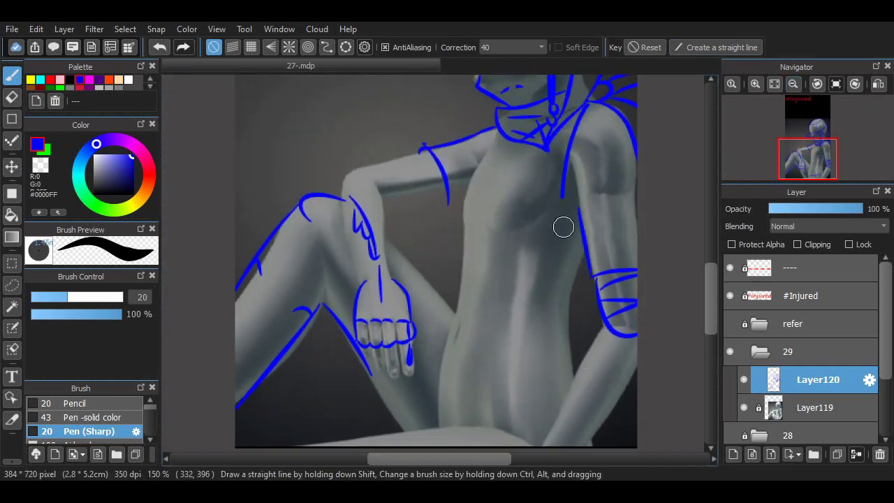
drag(573, 123, 555, 349)
key(ctrl+z)
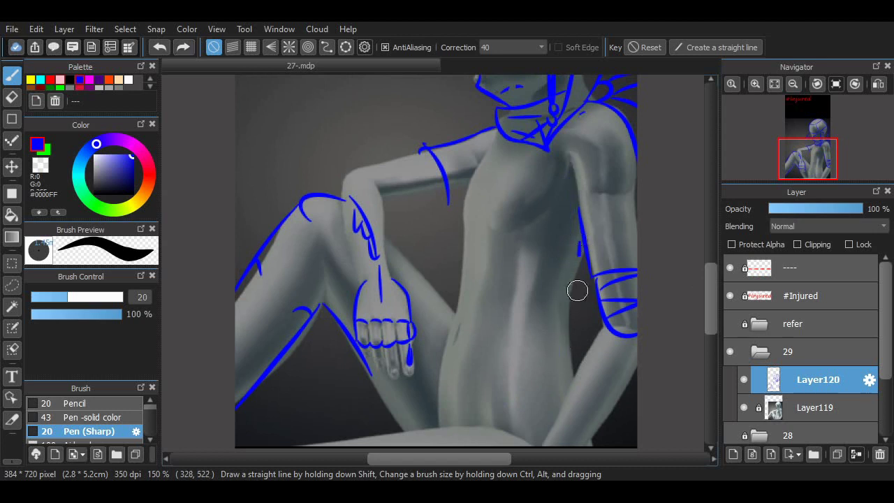
Draw the torso's back edge from the underarm past the hip, and a short curved line across the lap.
drag(579, 274, 582, 306)
drag(587, 369, 606, 438)
drag(459, 423, 489, 419)
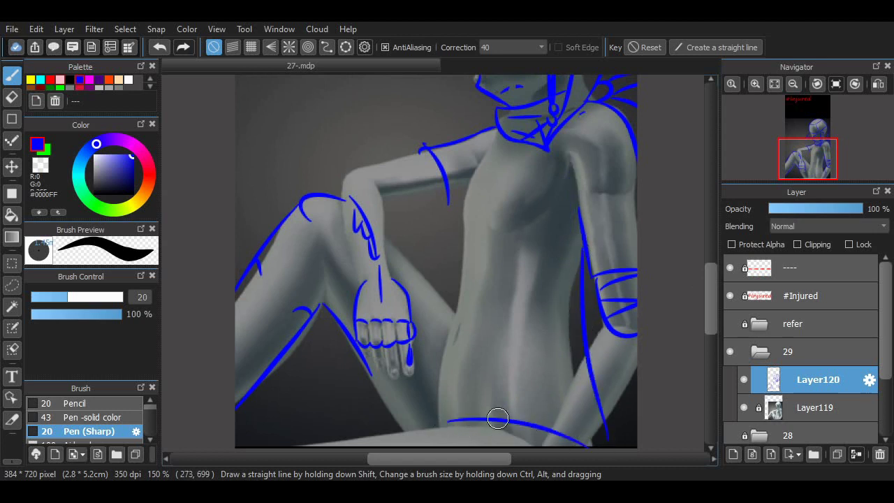
key(ctrl+z)
drag(513, 447, 441, 422)
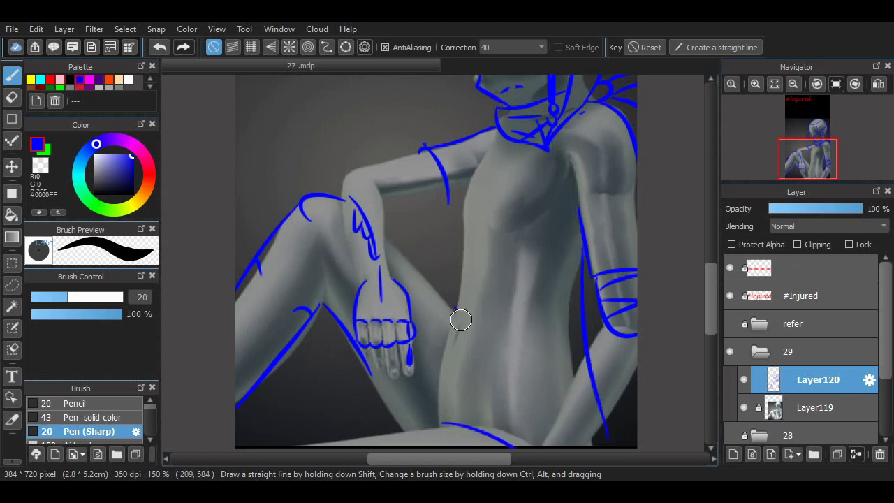
Outline the torso's front edge from chest to waist, with two crease lines at the hip and a short lower sleeve edge.
key(ctrl+z)
drag(461, 320, 451, 414)
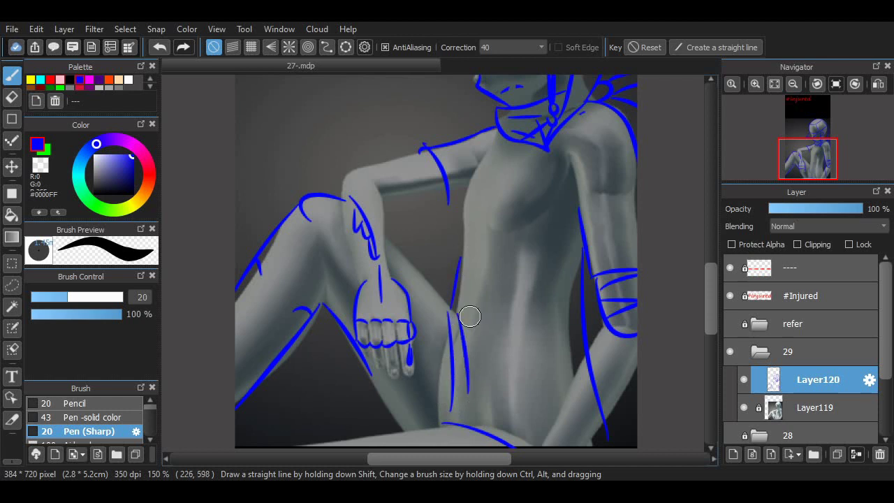
drag(501, 140, 454, 262)
key(ctrl+z)
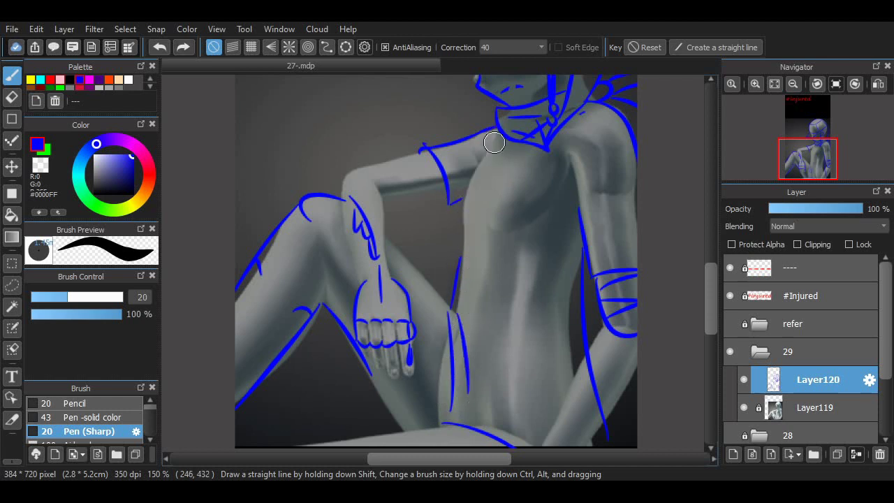
key(ctrl+z)
drag(492, 133, 461, 269)
key(ctrl+z)
drag(489, 165, 455, 272)
key(ctrl+z)
key(ctrl+z)
drag(482, 169, 462, 255)
key(ctrl+z)
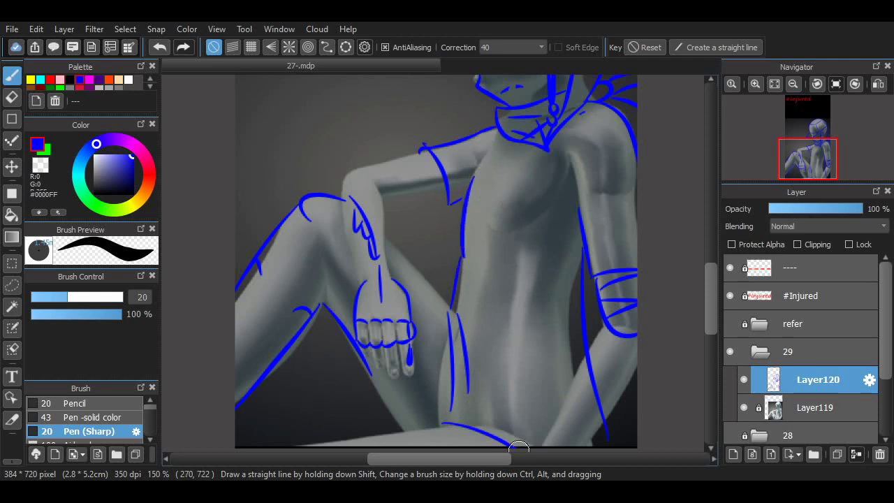
Complete the legs with the raised thigh's upper and lower edges and the resting thigh's top line.
scroll(518, 447, down, 2)
scroll(518, 447, left, 2)
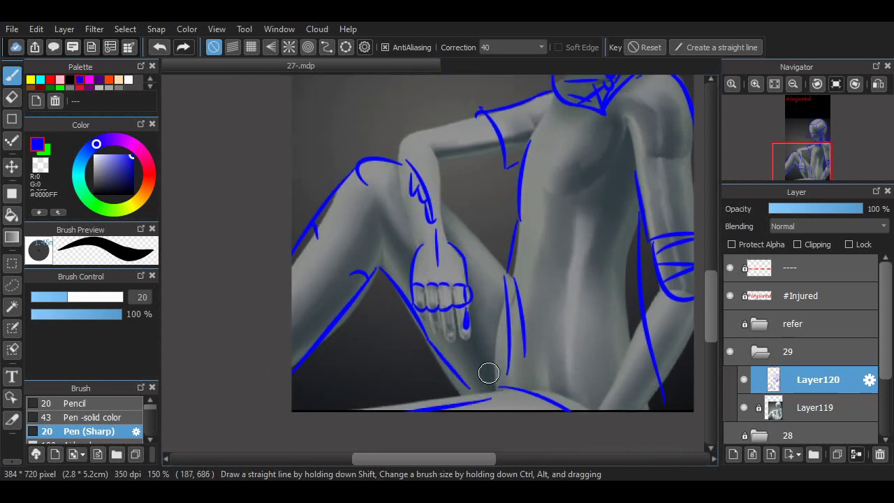
drag(437, 201, 505, 274)
Draw a cloth band around the bent arm between elbow and sleeve, with slanted folds and a two-tailed knot on top.
scroll(493, 264, up, 5)
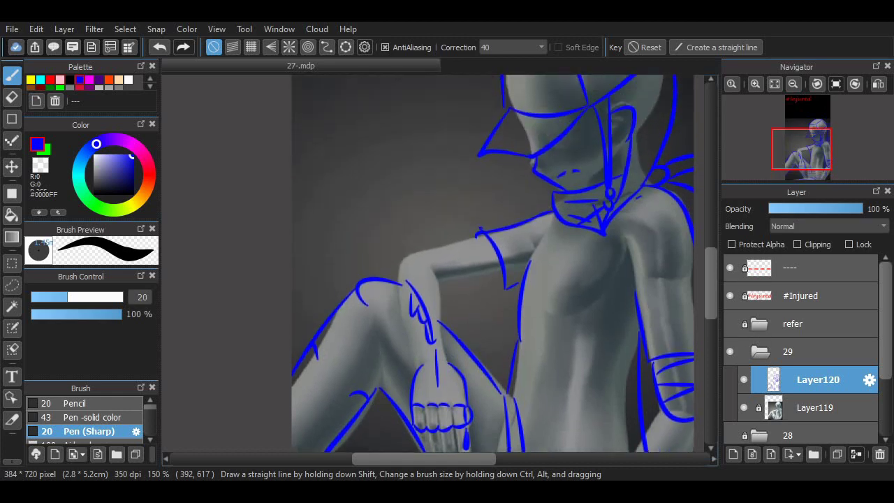
scroll(493, 263, up, 1)
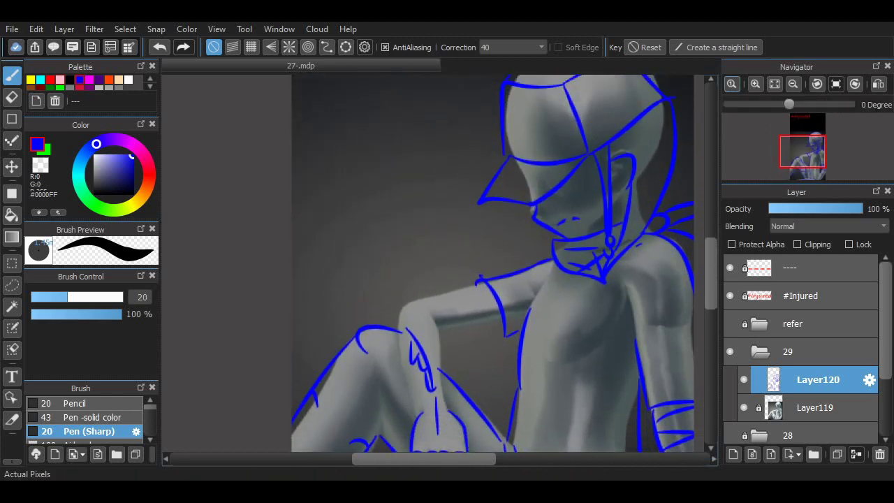
scroll(656, 255, down, 2)
scroll(656, 254, up, 4)
drag(493, 307, 479, 389)
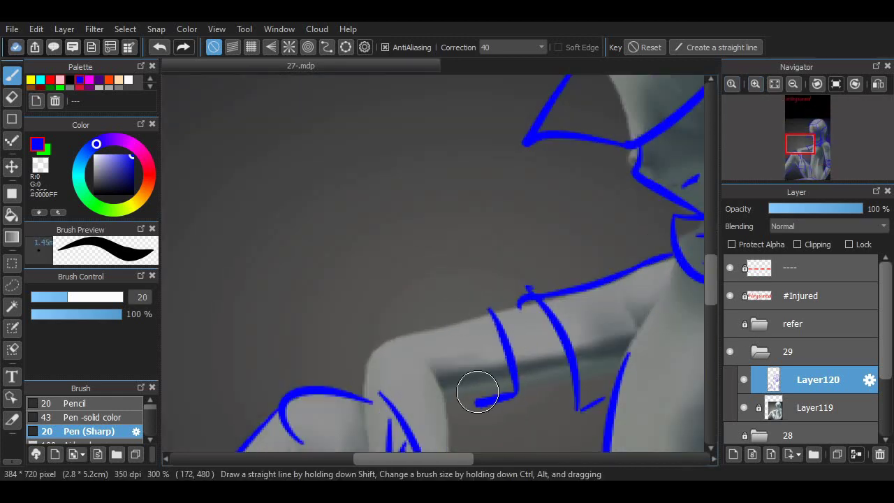
drag(452, 318, 482, 401)
drag(459, 303, 489, 357)
drag(482, 403, 500, 394)
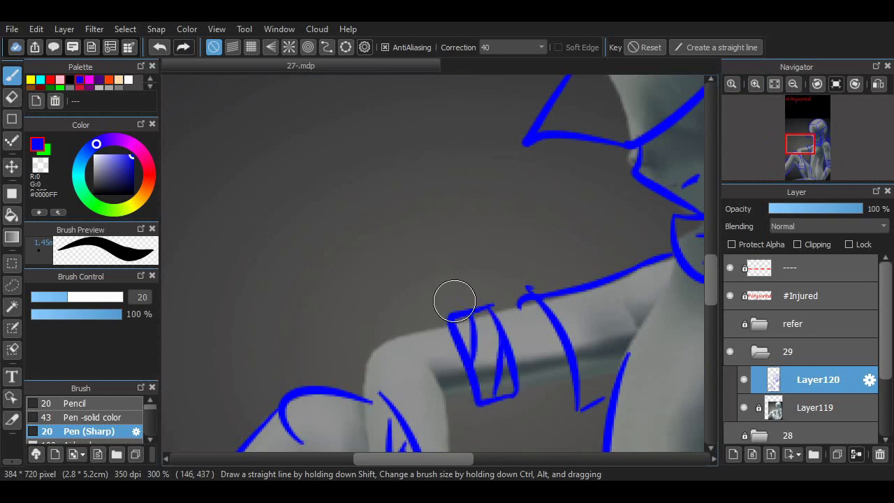
drag(455, 300, 489, 248)
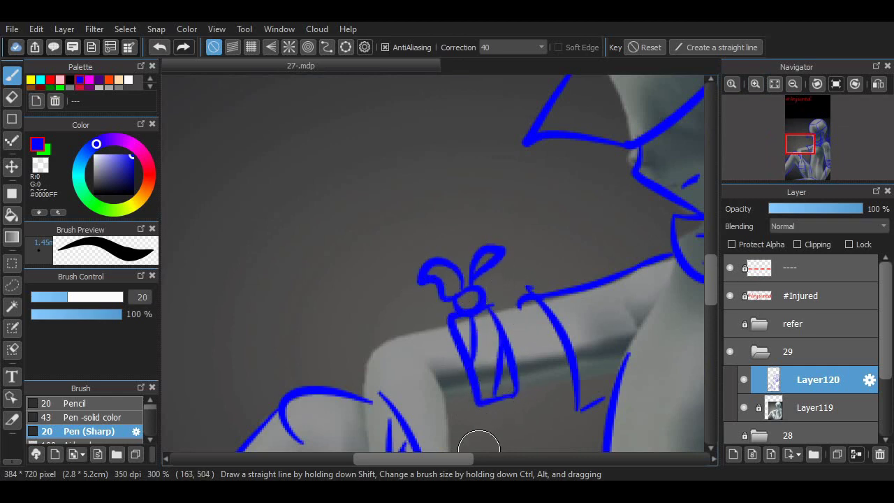
Check the whole sketch on the fitted canvas with the reference Layer119 hidden, and show that layer again.
scroll(569, 398, right, 3)
scroll(568, 399, down, 3)
scroll(440, 264, up, 5)
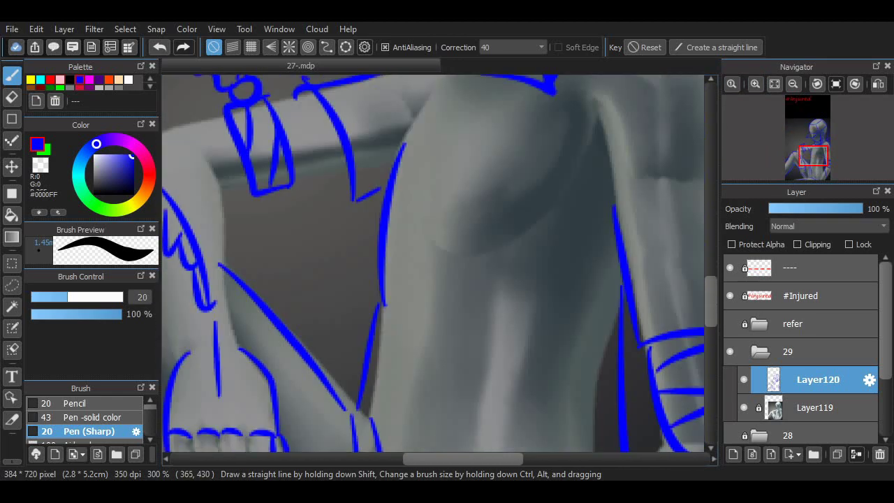
click(775, 84)
click(744, 407)
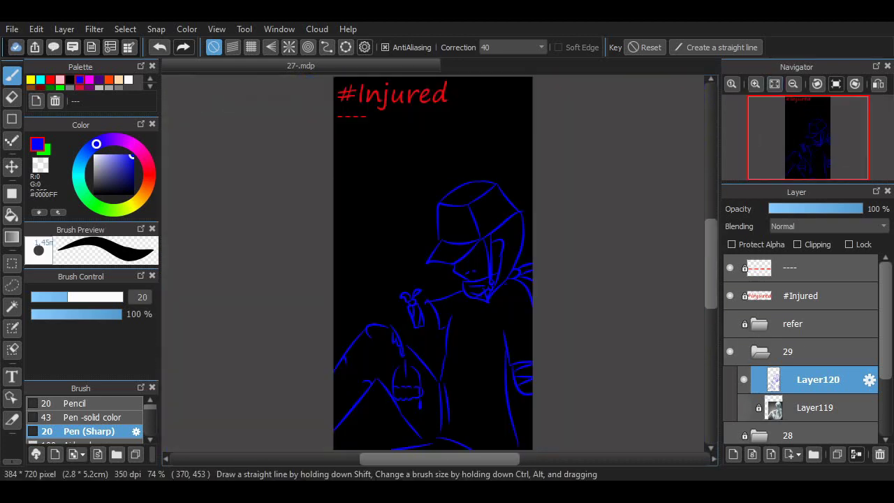
scroll(433, 280, down, 2)
click(744, 408)
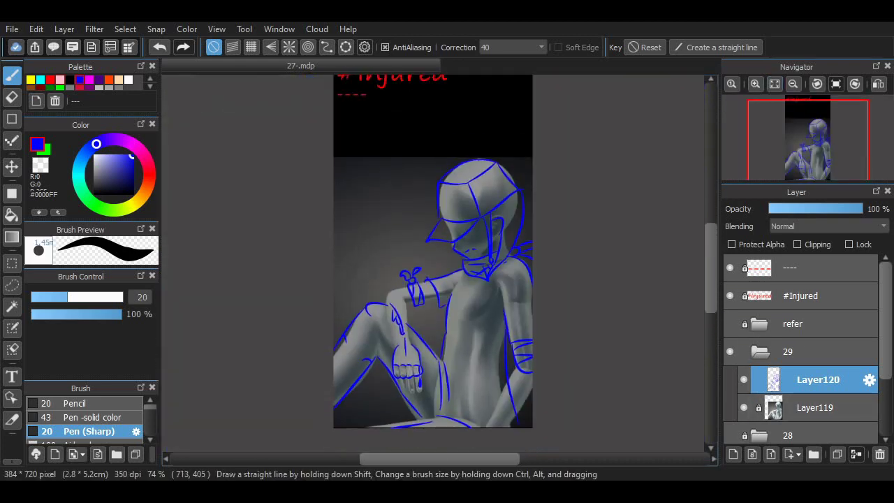
scroll(475, 209, up, 4)
scroll(433, 263, down, 5)
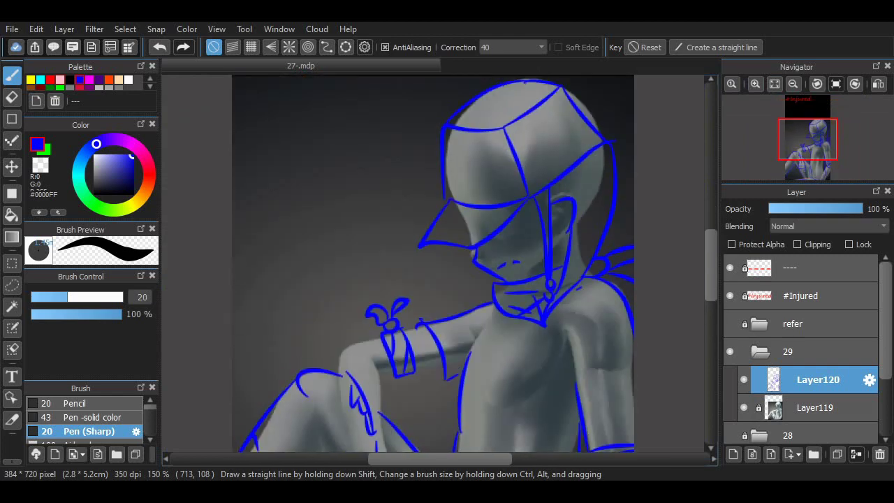
Replace the dashed text layer's content with the caption "Damn i got bite by thos walkers" below the #Injured title.
click(803, 267)
scroll(433, 263, up, 6)
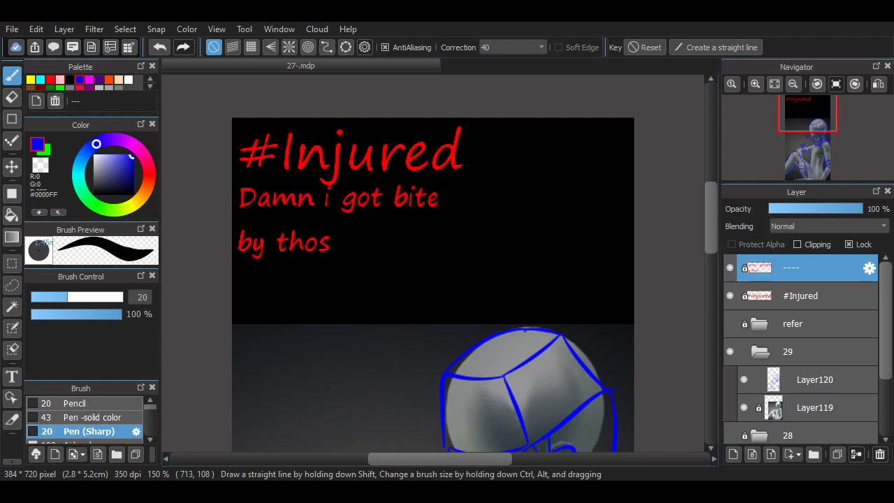
click(466, 295)
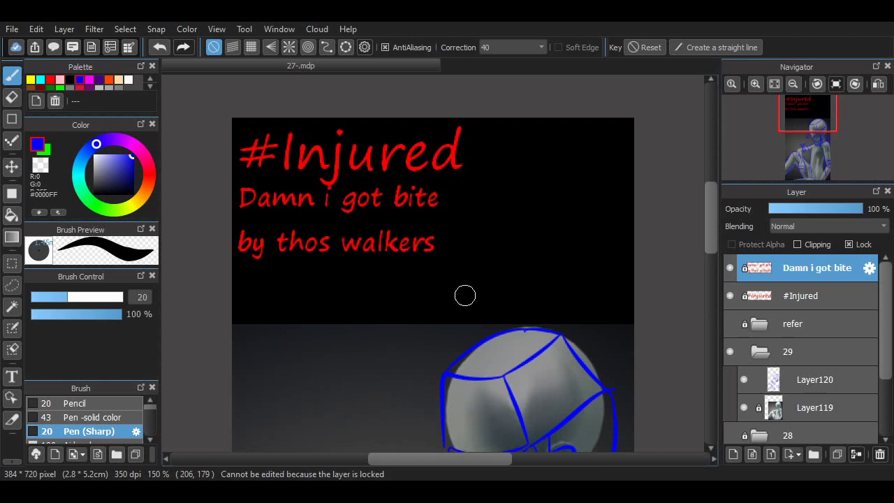
On Layer120, outline the bent arm's inner forearm edge and the upper arm's top and underside around the cloth band.
scroll(466, 295, down, 3)
scroll(433, 264, down, 5)
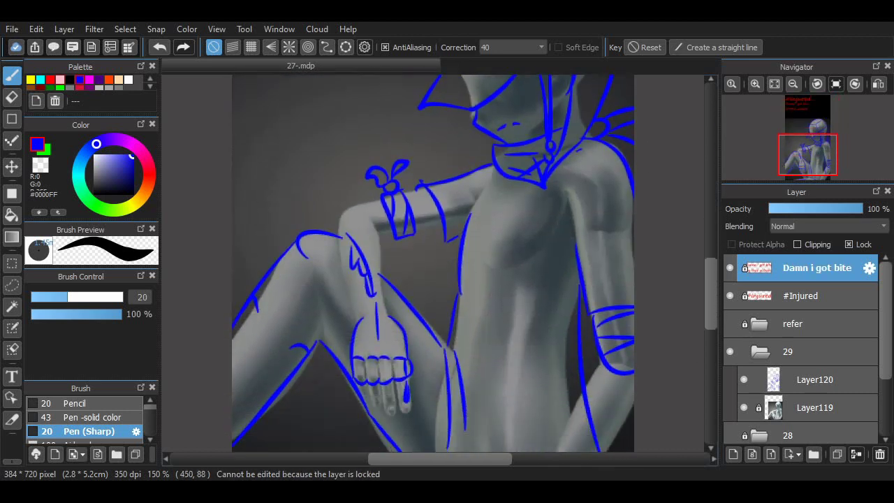
scroll(433, 263, up, 3)
scroll(693, 291, down, 3)
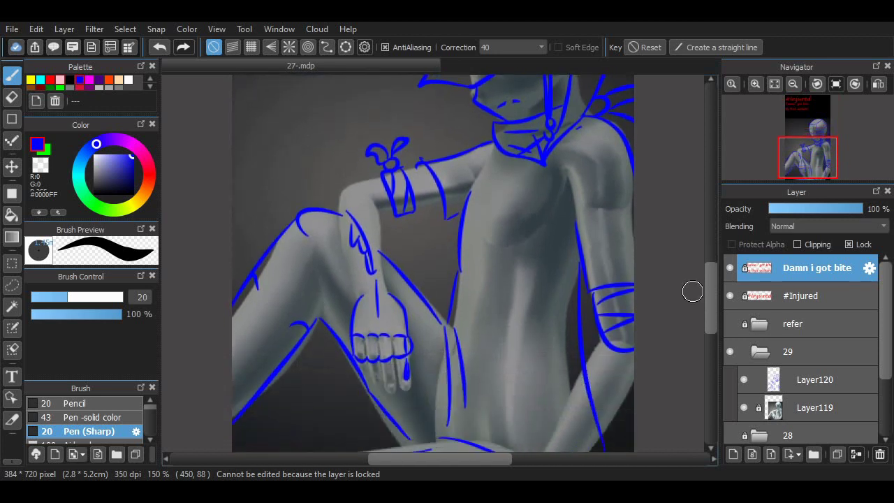
scroll(356, 237, up, 2)
click(818, 379)
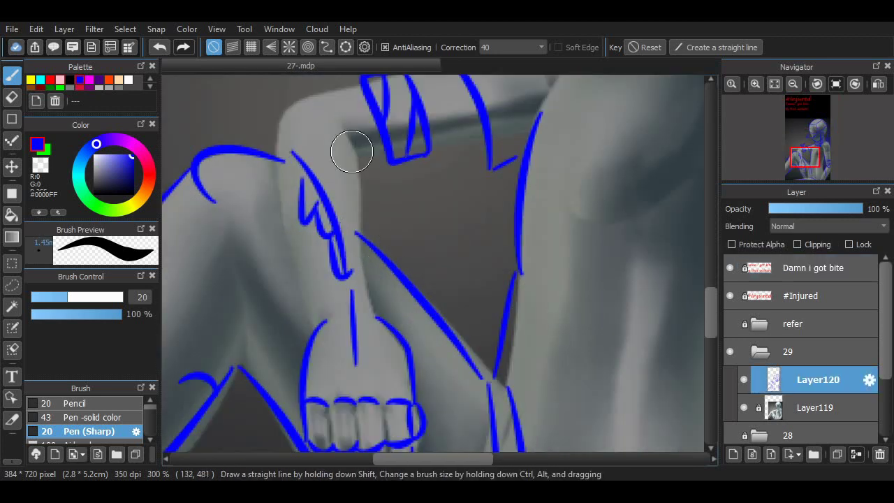
drag(352, 136, 371, 295)
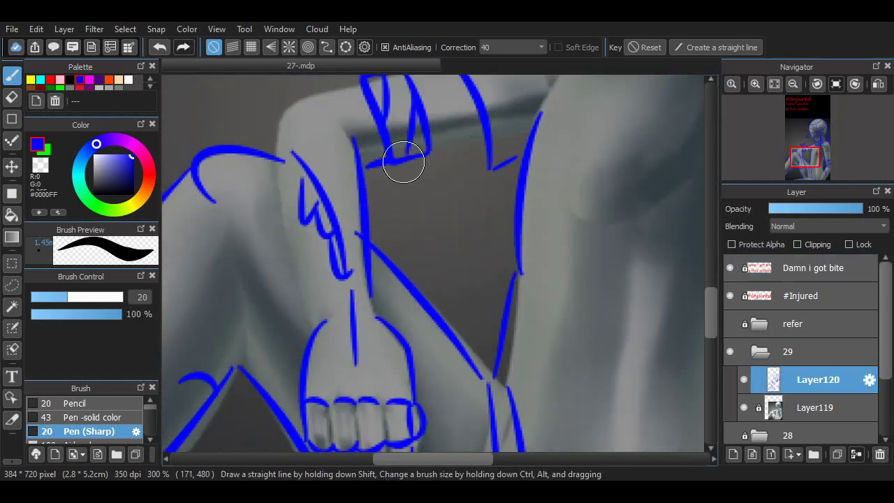
scroll(693, 289, up, 2)
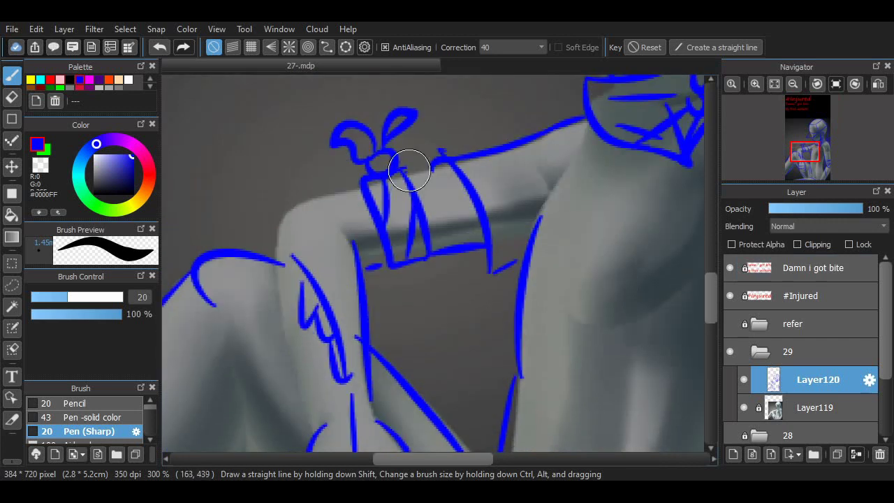
drag(446, 161, 372, 171)
key(ctrl+z)
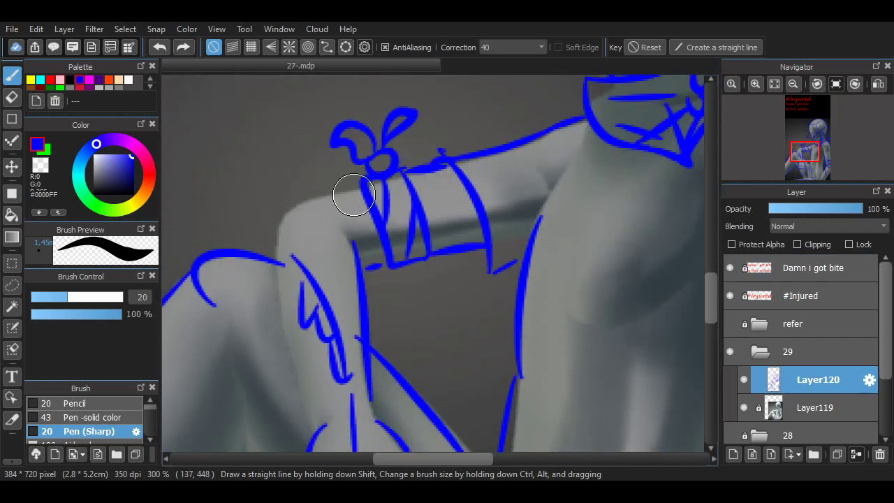
Outline the bent arm's outer edge from the wrist up around the elbow to the knotted band.
mouse_move(349, 193)
mouse_down()
mouse_move(273, 236)
mouse_move(329, 380)
mouse_up()
key(ctrl+z)
drag(320, 412, 359, 188)
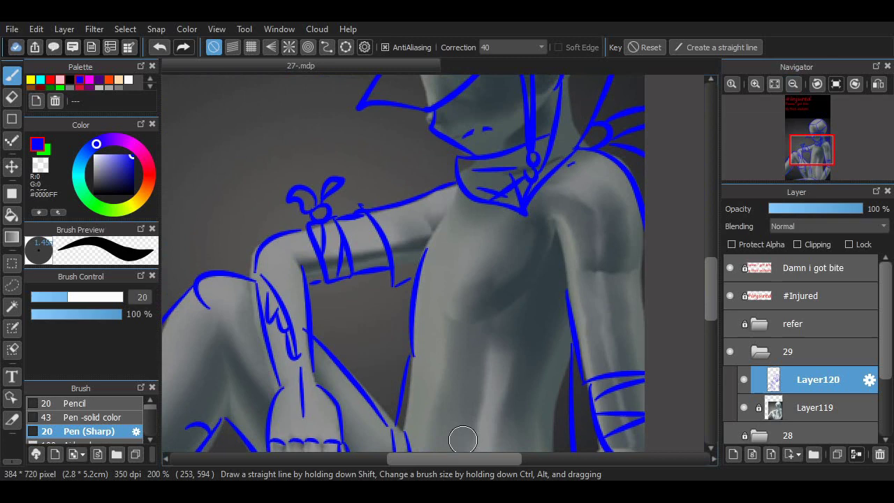
Inspect the sketch up close around the cap, scarf, knotted band, gloved hand and thighs.
drag(463, 439, 559, 447)
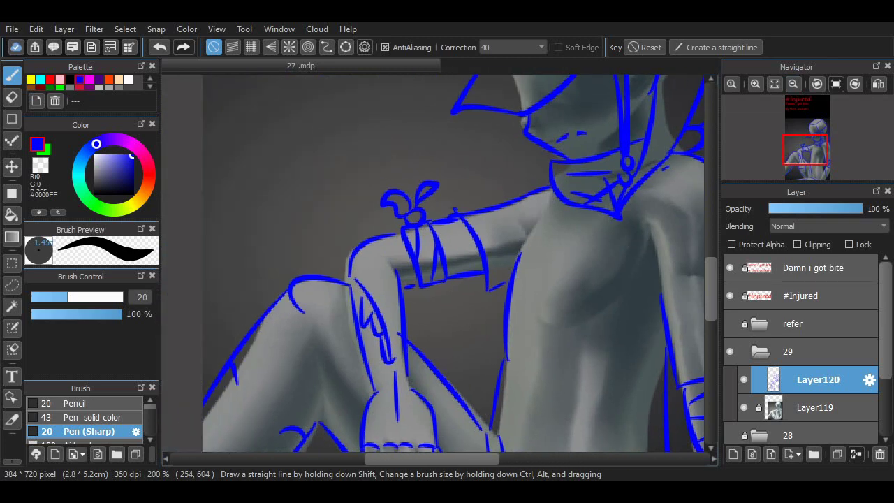
scroll(462, 330, up, 2)
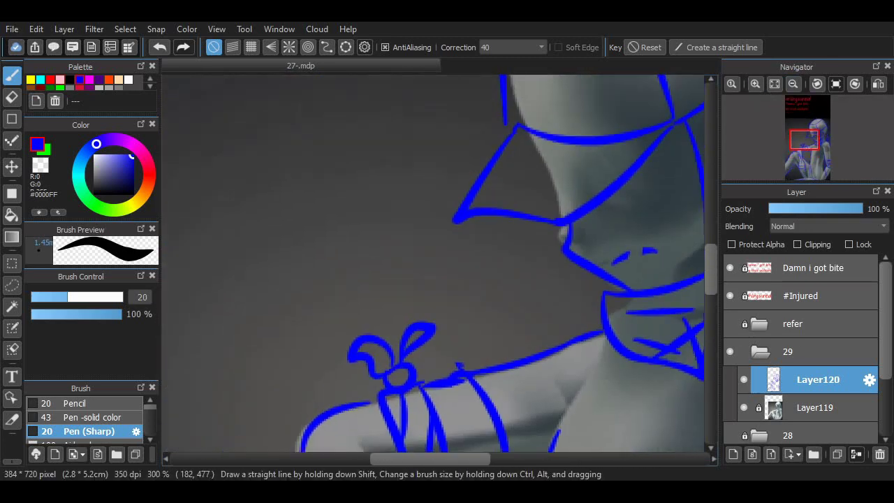
key(ctrl+z)
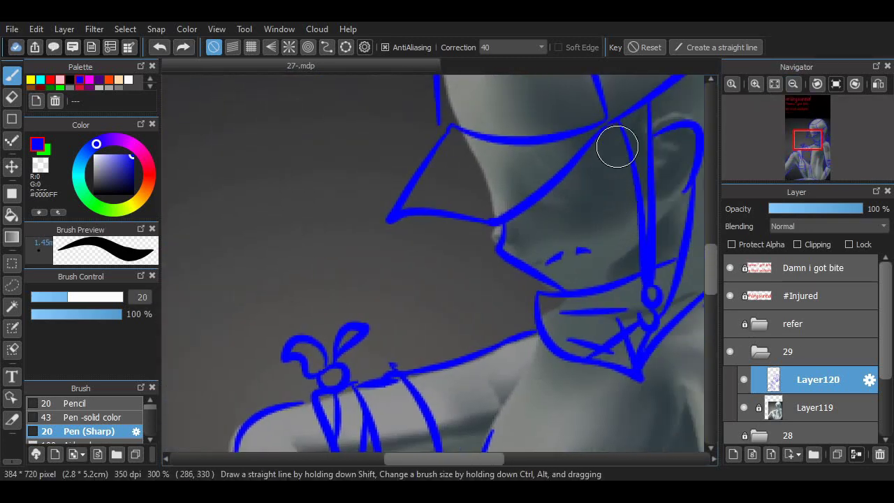
scroll(575, 399, down, 5)
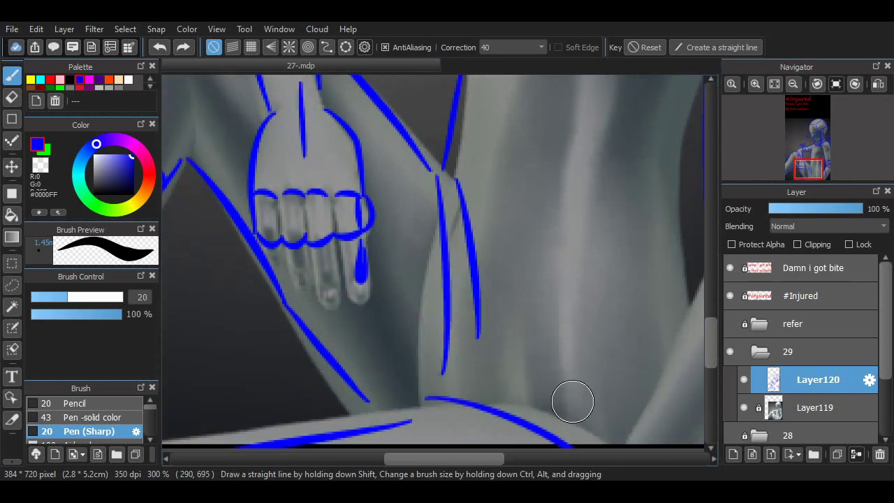
scroll(485, 443, left, 3)
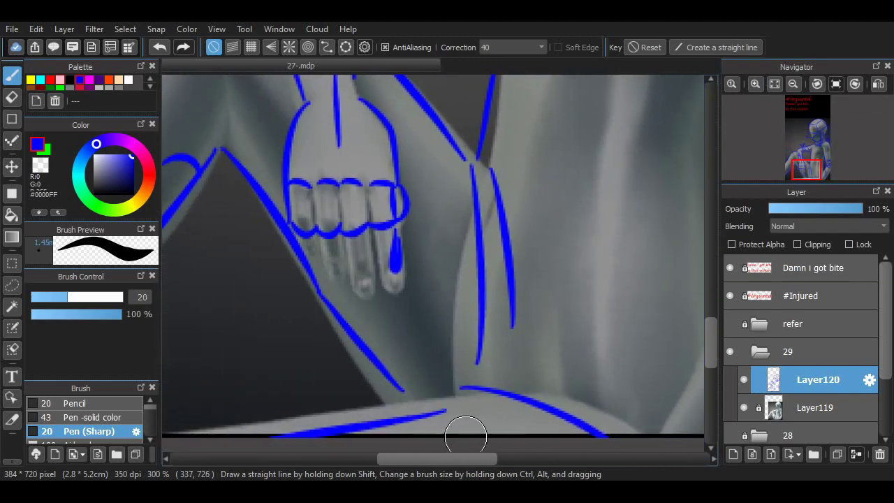
scroll(694, 329, up, 5)
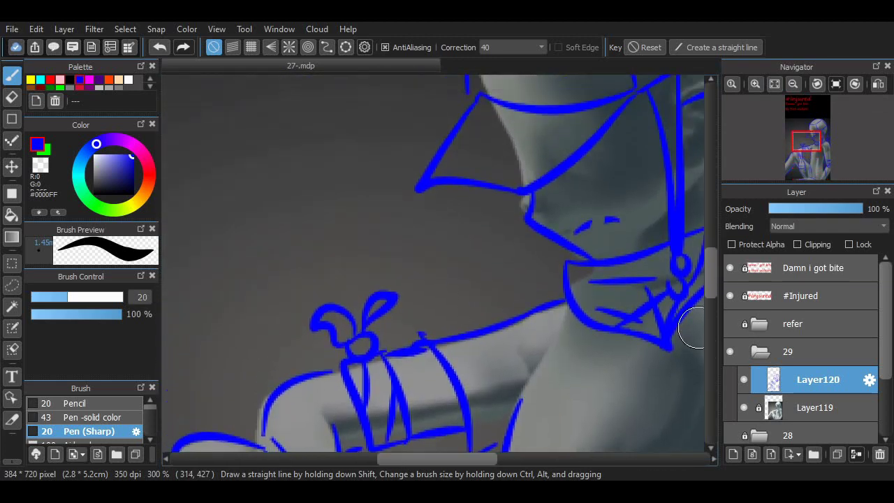
scroll(440, 263, down, 6)
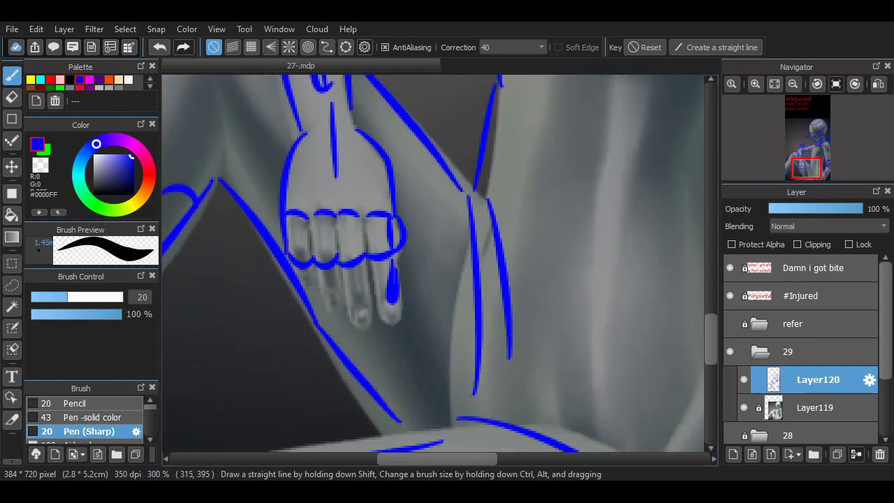
Lower Layer120's opacity to 58% and check the whole sketch with the reference Layer119 briefly hidden.
key(ctrl+0)
click(824, 208)
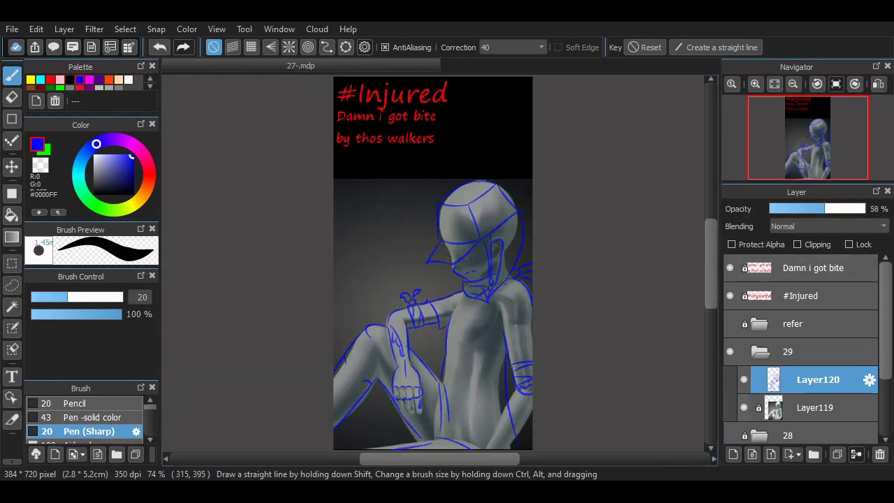
click(744, 408)
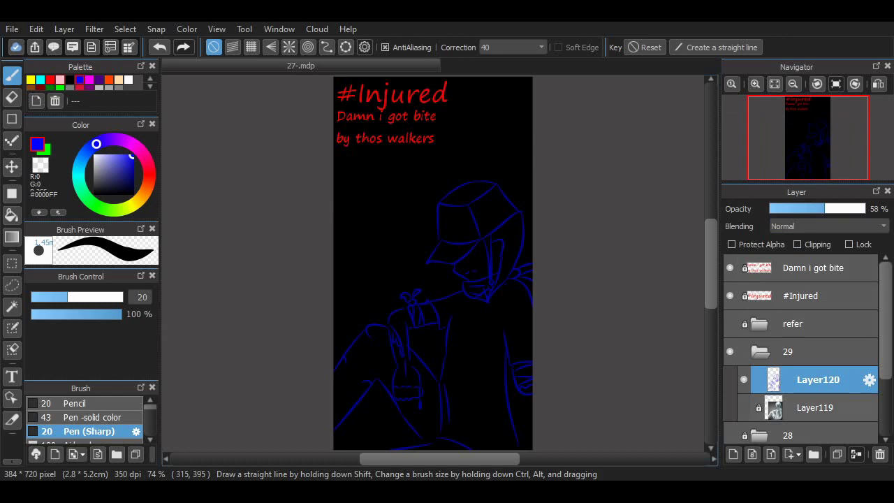
click(744, 408)
Add a new layer above Layer120, lock Layer120, and test a white pen stroke on the new layer, removing it again.
click(755, 83)
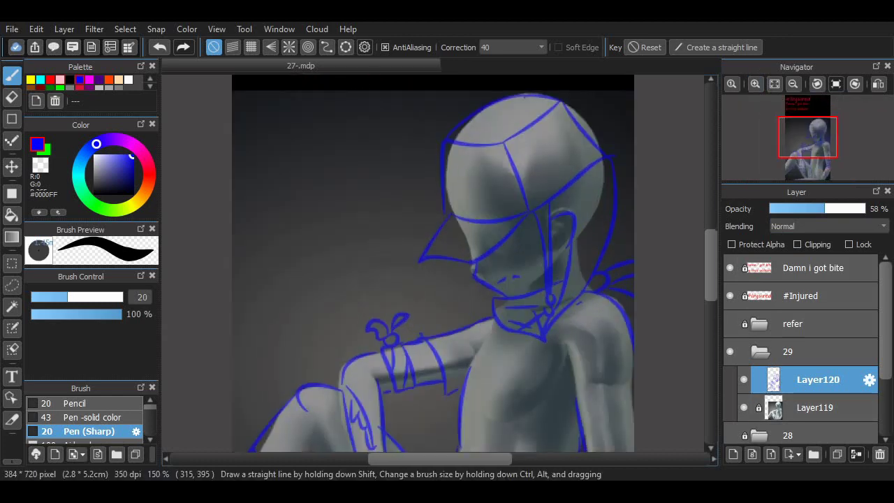
click(755, 83)
scroll(433, 263, down, 3)
scroll(434, 264, up, 5)
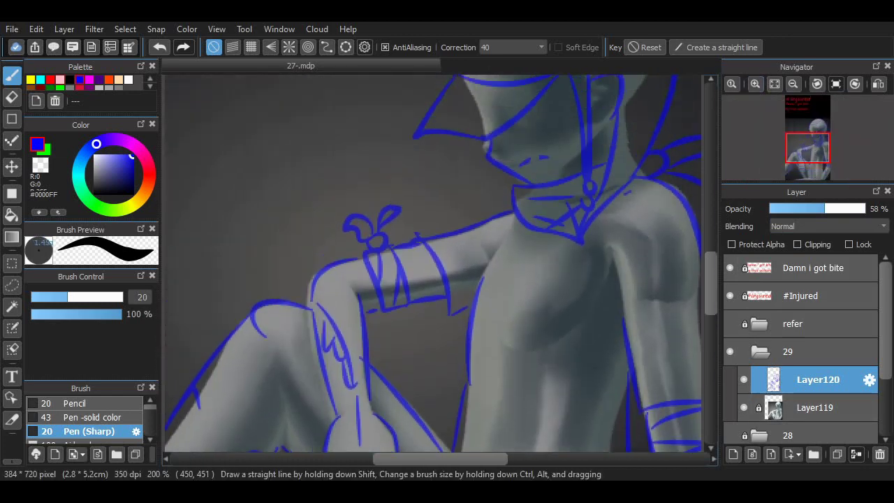
key(ctrl+shift+n)
click(818, 407)
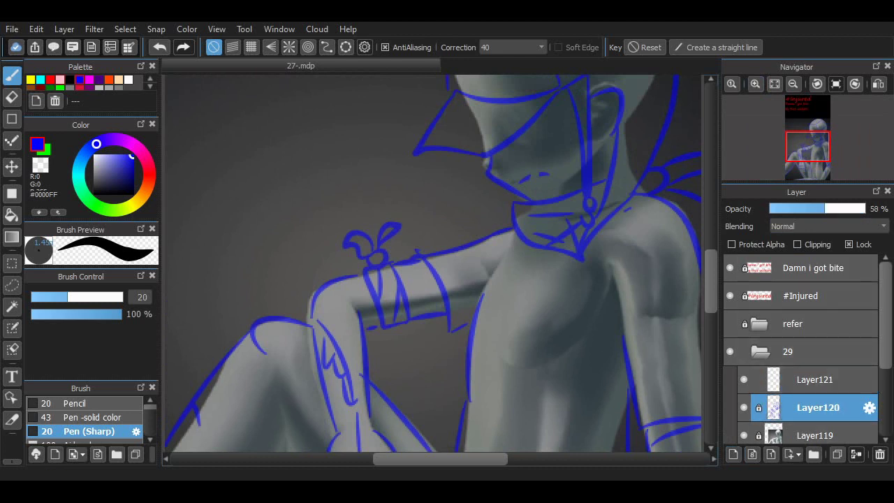
click(818, 380)
click(129, 79)
mouse_move(315, 218)
mouse_down()
mouse_move(334, 173)
mouse_move(377, 136)
mouse_up()
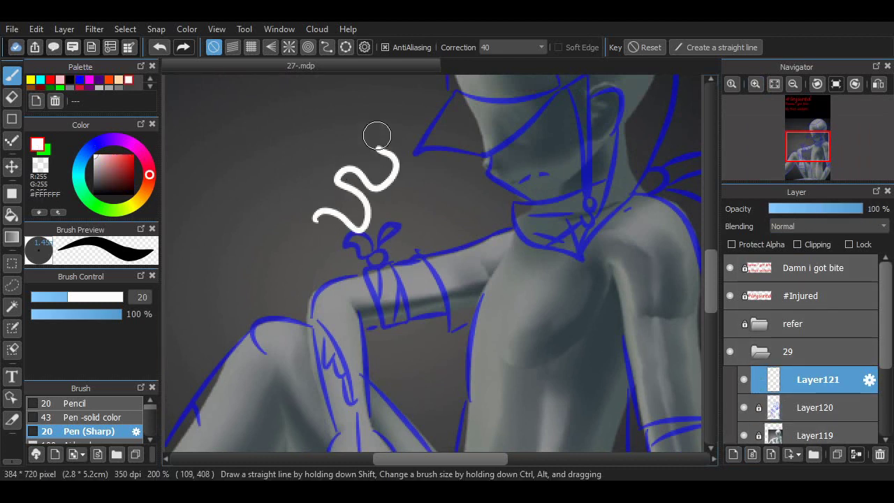
key(ctrl+z)
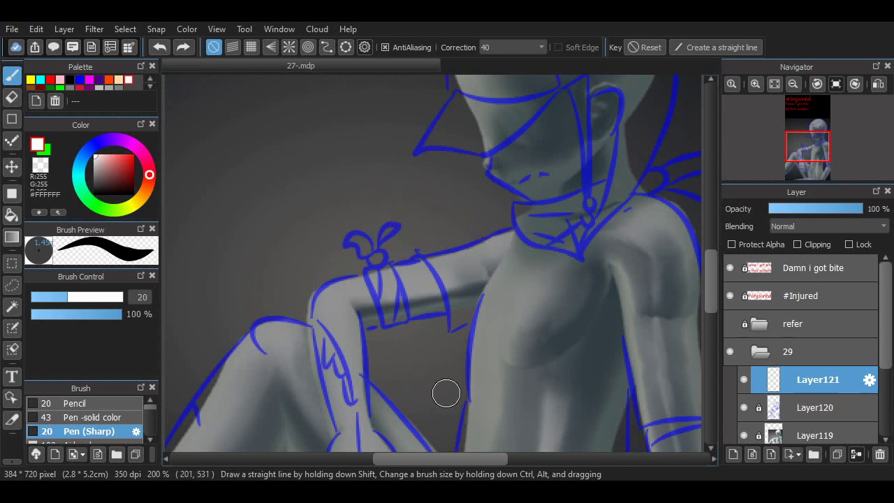
Trace the cap's brim in white with a wavy lower edge, slanted front edge and arched upper edge meeting at the temple.
scroll(445, 392, up, 5)
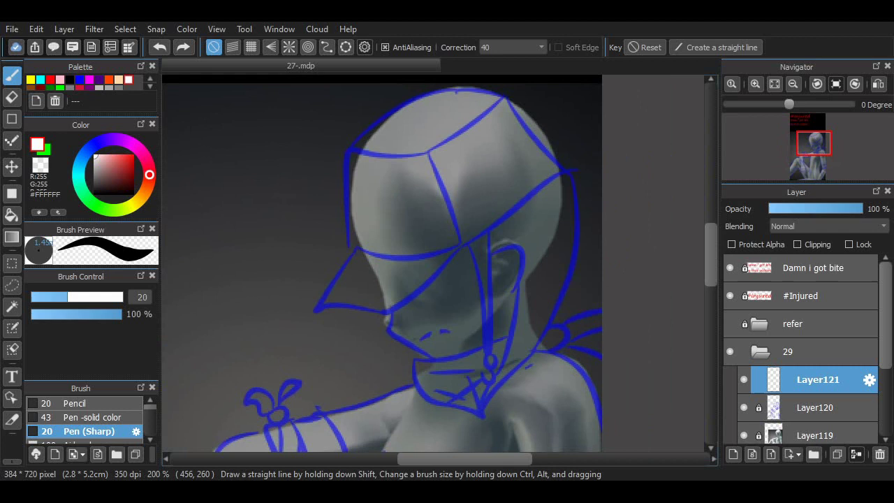
click(755, 83)
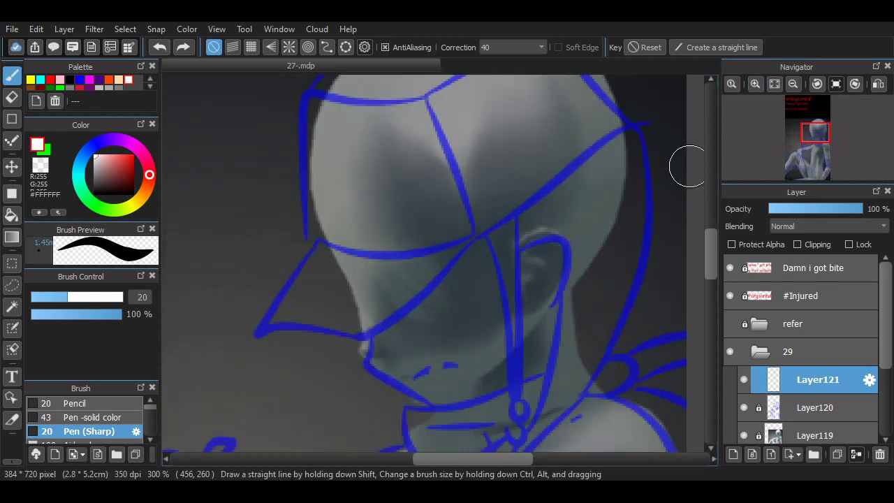
drag(258, 339, 484, 242)
mouse_move(257, 334)
mouse_down()
mouse_move(315, 246)
mouse_move(475, 225)
mouse_up()
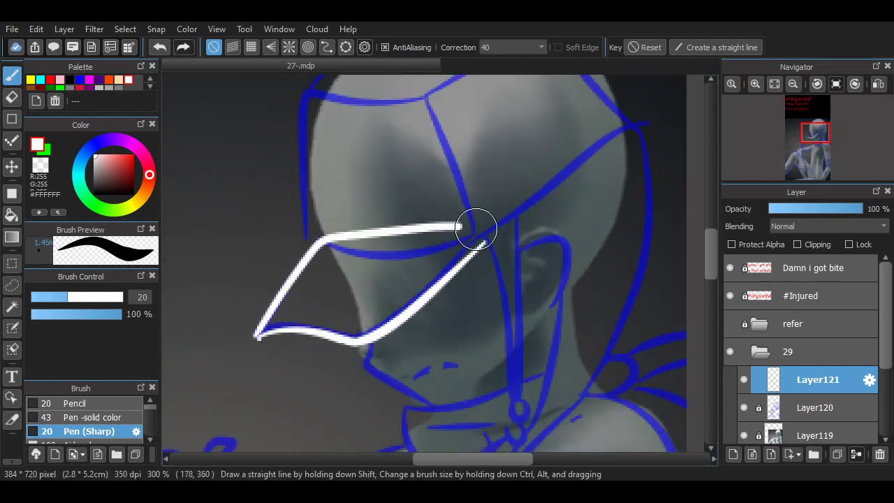
key(ctrl+z)
drag(260, 329, 475, 245)
key(ctrl+z)
mouse_move(265, 322)
mouse_down()
mouse_move(467, 249)
mouse_move(299, 271)
mouse_move(411, 210)
mouse_move(496, 250)
mouse_move(349, 226)
mouse_move(259, 335)
mouse_up()
key(ctrl+z)
key(ctrl+z)
key(ctrl+z)
mouse_move(491, 238)
mouse_down()
mouse_move(383, 222)
mouse_move(291, 293)
mouse_move(483, 236)
mouse_move(317, 240)
mouse_move(259, 335)
mouse_up()
key(ctrl+z)
key(ctrl+z)
mouse_move(489, 238)
mouse_down()
mouse_move(317, 241)
mouse_move(355, 214)
mouse_move(281, 287)
mouse_up()
key(ctrl+z)
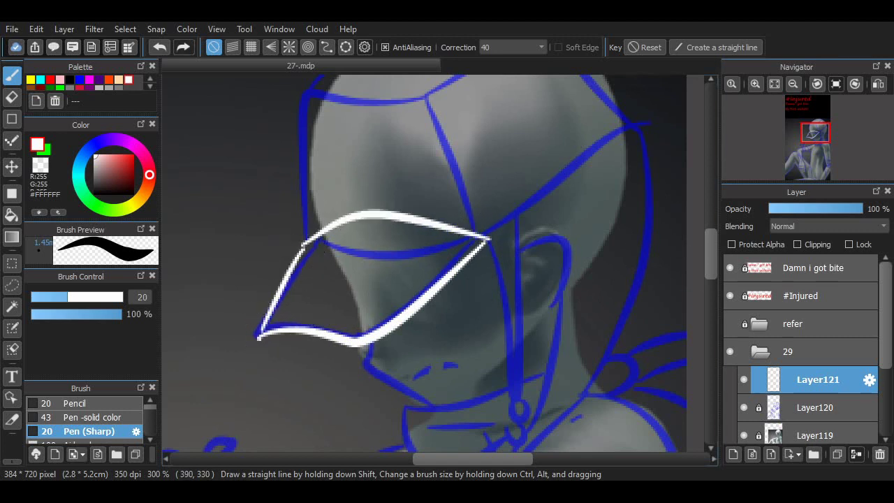
Trace the cap's lower rear edge from the temple to the back of the head and an arched front panel above the brim.
scroll(493, 365, up, 5)
drag(492, 366, 609, 265)
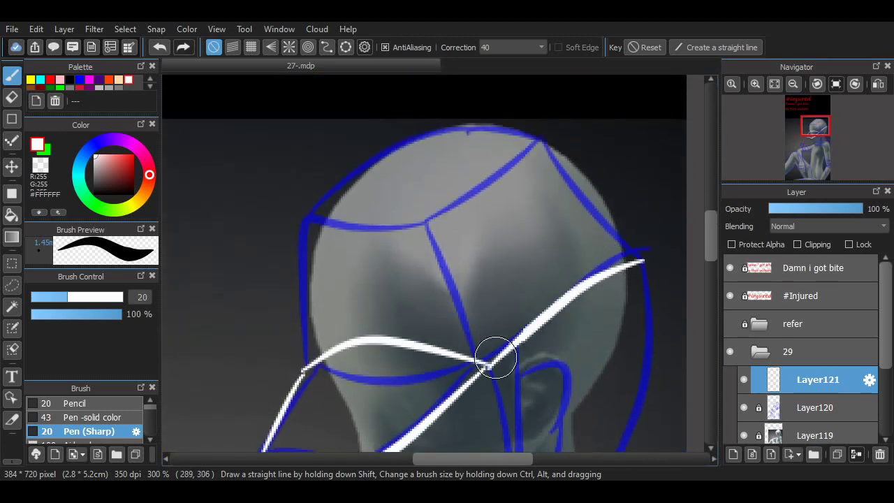
mouse_move(496, 358)
mouse_down()
mouse_move(285, 310)
mouse_move(299, 365)
mouse_up()
key(ctrl+z)
key(ctrl+y)
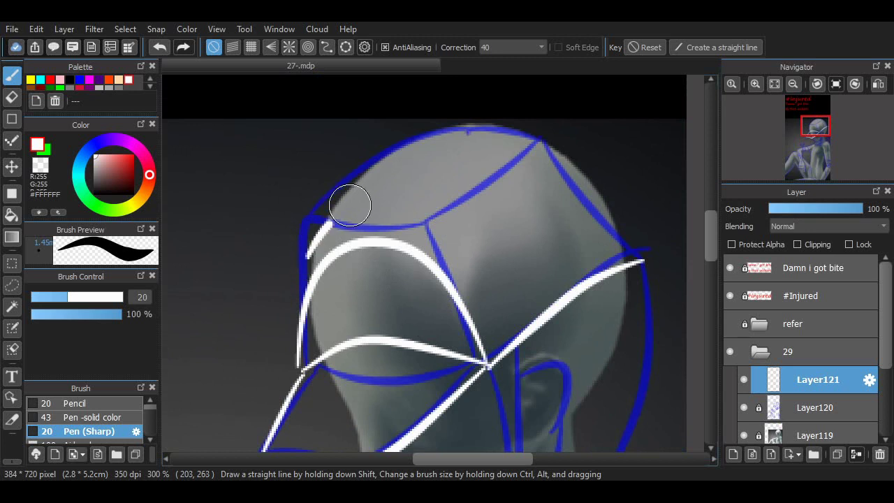
Trace the cap's crown as one rounded arc from the front of the head over to the rear edge.
key(ctrl+z)
mouse_move(300, 307)
mouse_down()
mouse_move(505, 175)
mouse_move(614, 237)
mouse_up()
key(ctrl+z)
mouse_move(307, 290)
mouse_down()
mouse_move(632, 252)
mouse_move(481, 169)
mouse_move(643, 256)
mouse_up()
key(ctrl+z)
key(ctrl+z)
mouse_move(290, 294)
mouse_down()
mouse_move(308, 250)
mouse_move(603, 180)
mouse_move(648, 264)
mouse_up()
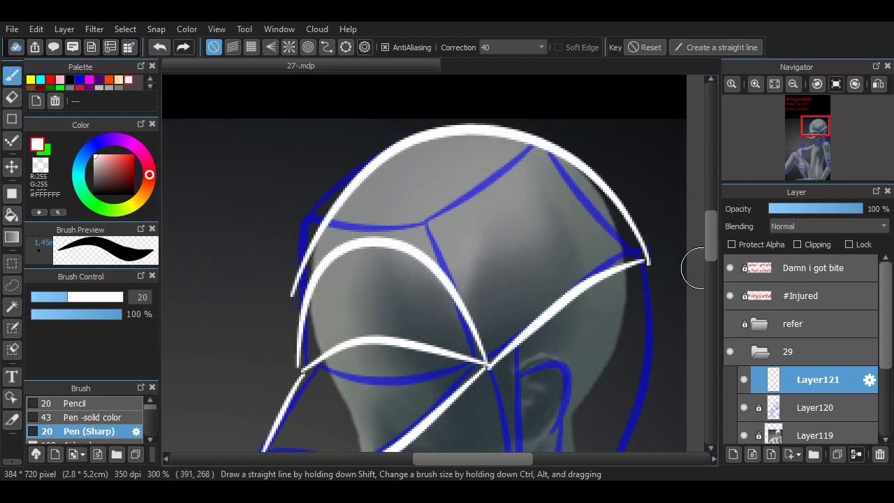
Trace the ear's curved edge and the two straps hanging from the cap, ending in two small stacked rings.
scroll(694, 267, down, 2)
scroll(692, 224, up, 3)
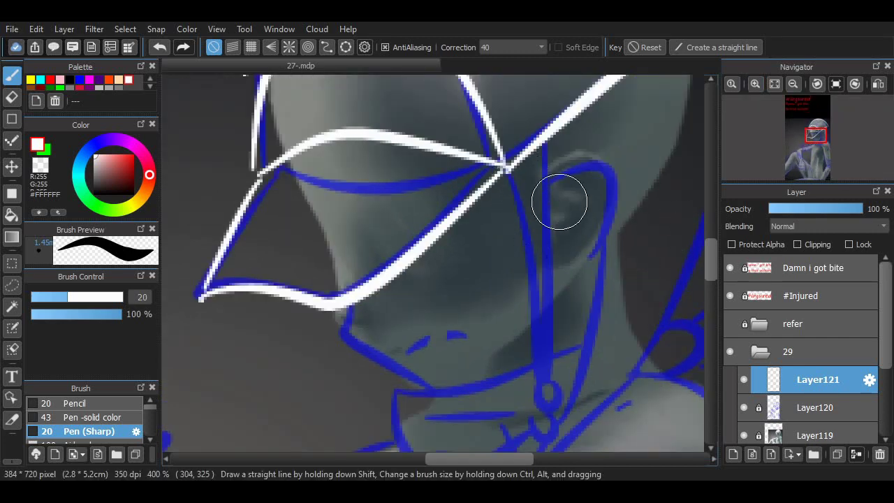
drag(559, 201, 599, 249)
drag(544, 147, 540, 381)
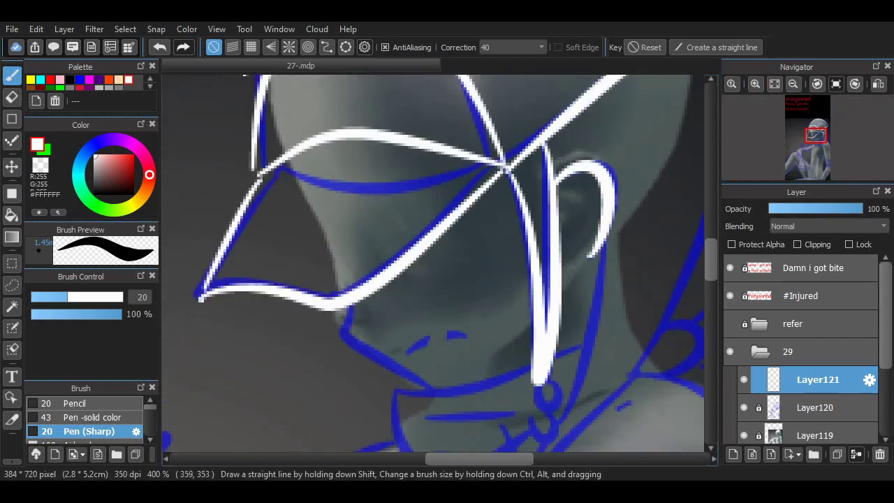
scroll(704, 279, down, 3)
drag(538, 231, 538, 314)
Trace the line from behind the ear to the rings and the long curve from the scarf's point to the cap's back corner.
scroll(549, 349, right, 3)
scroll(563, 365, up, 3)
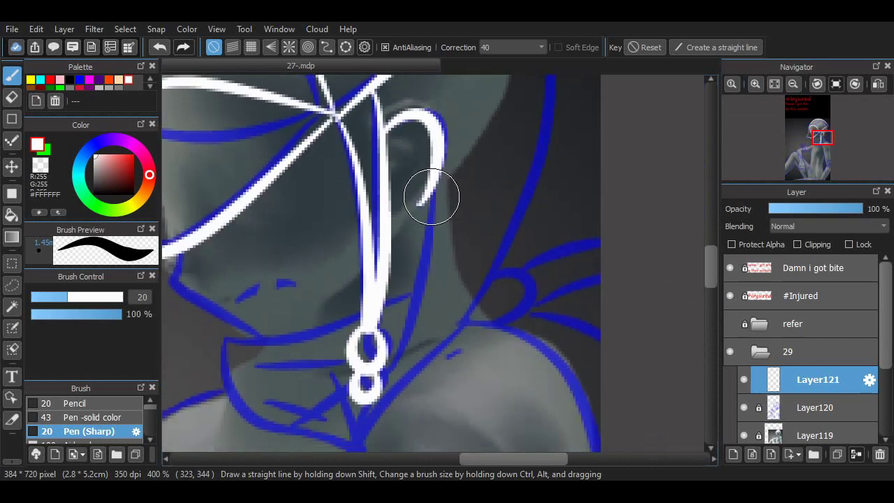
mouse_move(357, 447)
mouse_down()
mouse_move(505, 266)
mouse_move(536, 183)
mouse_up()
scroll(689, 279, up, 3)
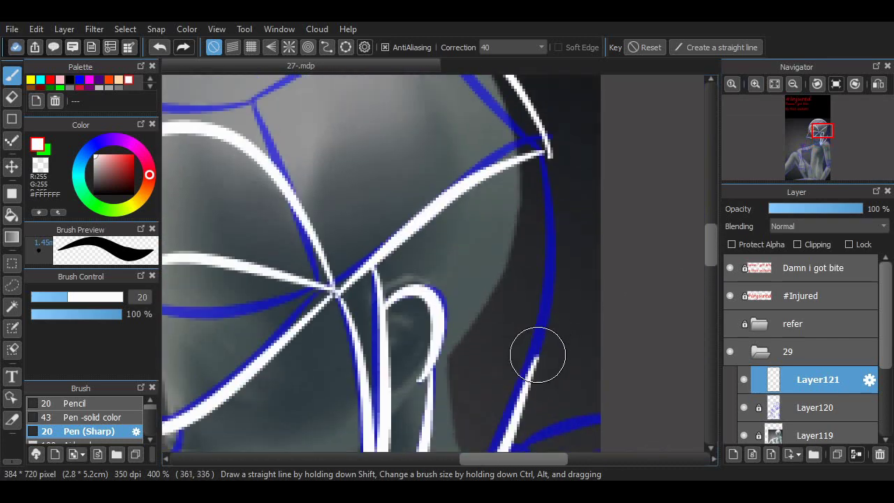
drag(537, 355, 549, 155)
scroll(555, 359, left, 3)
scroll(688, 261, down, 3)
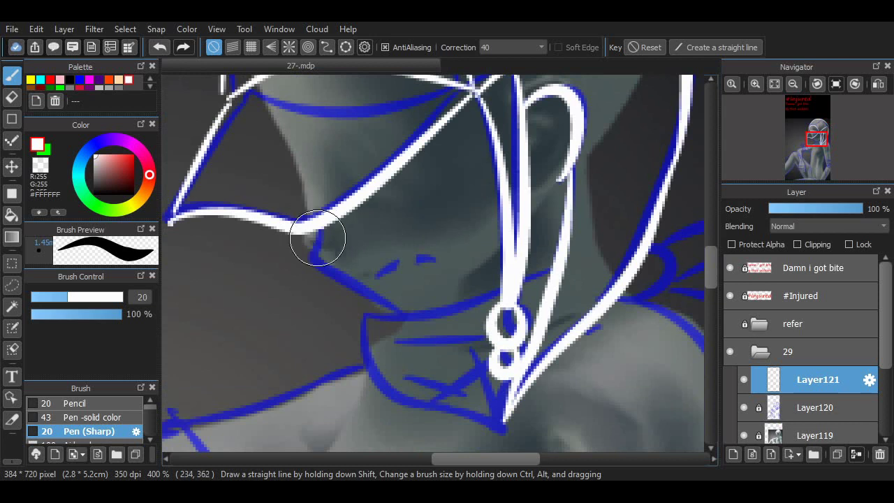
Trace the face's lower edge from the cap brim to the straps and the pointed scarf below it with two inner folds.
mouse_move(315, 233)
mouse_down()
mouse_move(417, 304)
mouse_move(489, 306)
mouse_up()
mouse_move(382, 316)
mouse_down()
mouse_move(455, 410)
mouse_move(504, 440)
mouse_up()
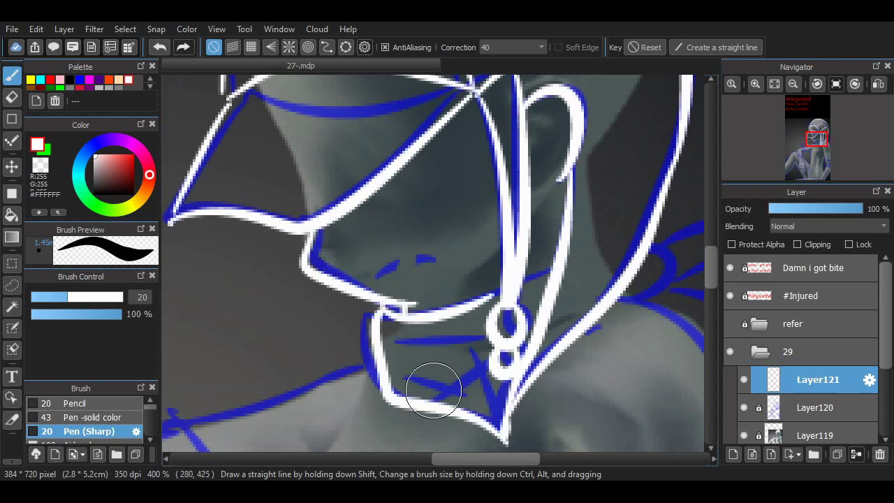
drag(404, 353, 480, 350)
drag(429, 381, 492, 395)
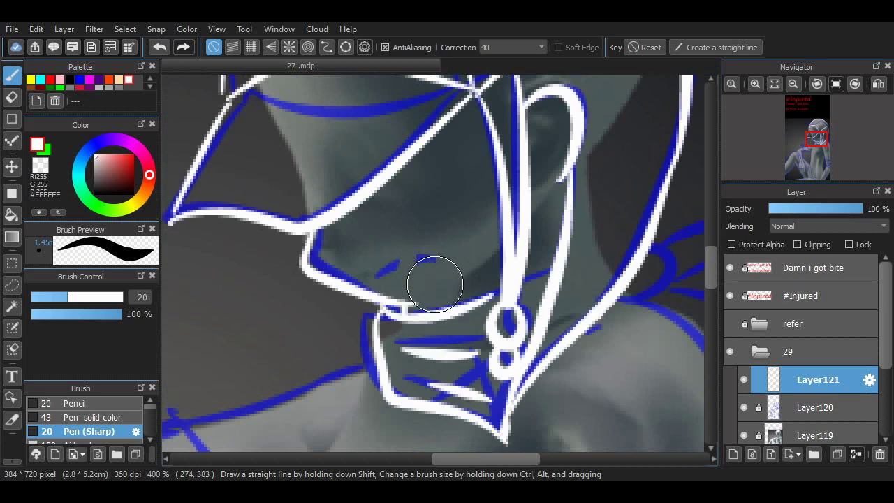
Draw the mouth as a short curved stroke and erase a small gap in its middle.
mouse_move(395, 283)
mouse_down()
mouse_move(423, 264)
mouse_move(455, 265)
mouse_up()
key(ctrl+z)
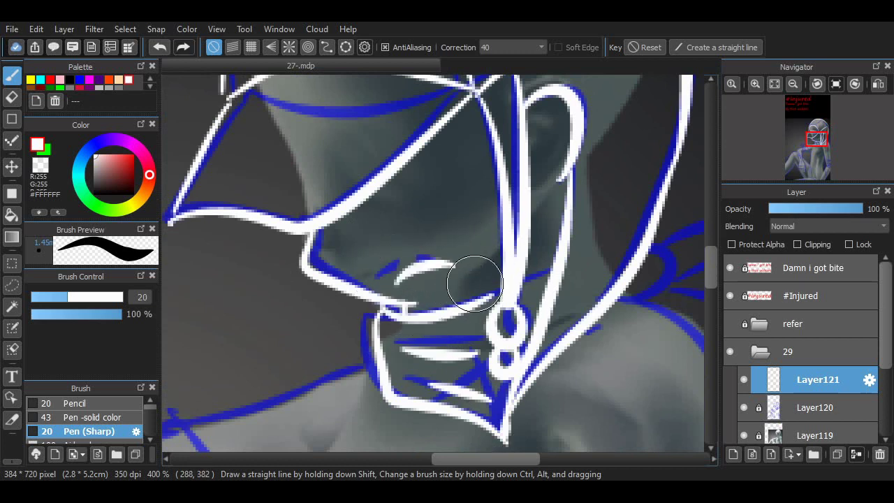
key(e)
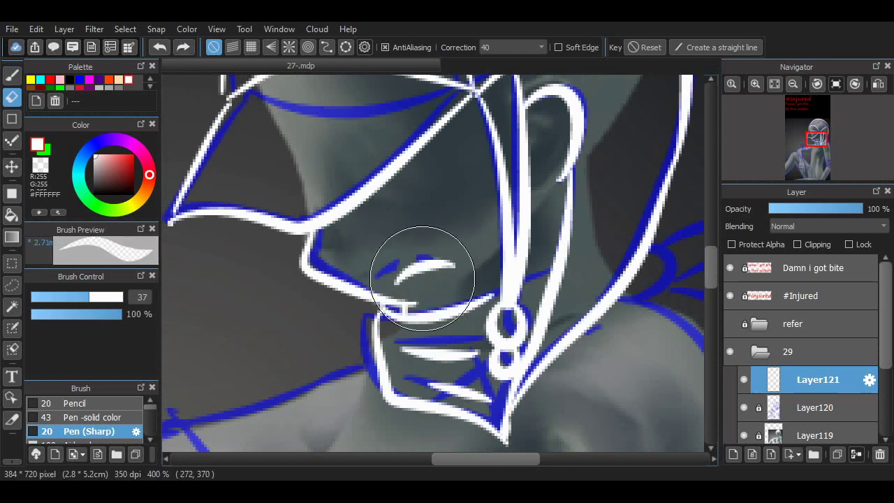
key(b)
scroll(629, 293, up, 3)
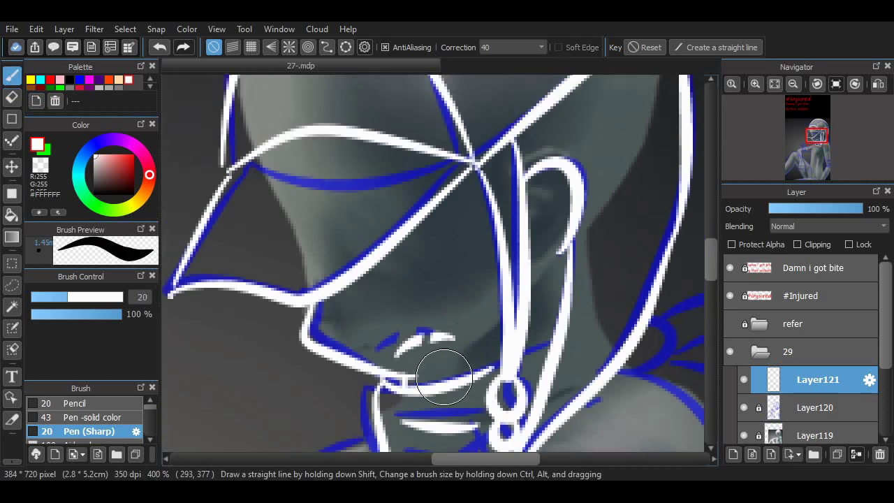
Trace the short line between the hanging straps and the ear line, and the looped knot tied behind the neck.
scroll(449, 365, right, 3)
drag(363, 334, 370, 327)
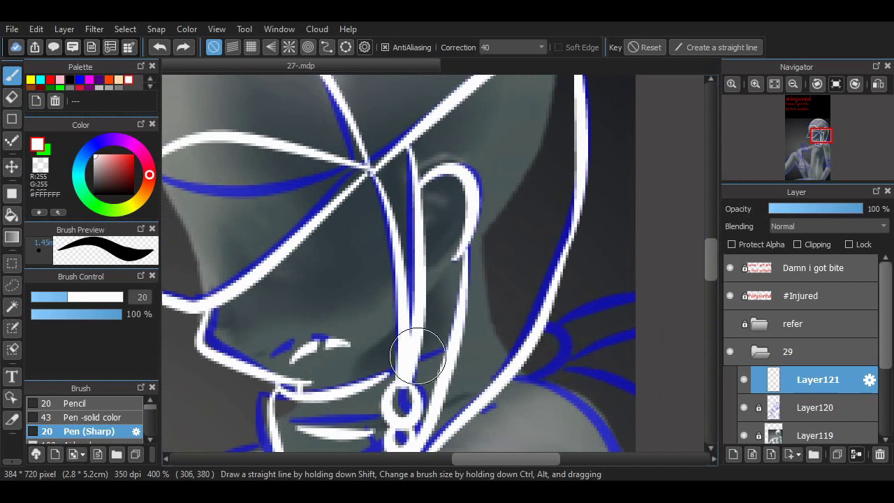
mouse_move(418, 356)
mouse_down()
mouse_move(463, 356)
mouse_move(436, 336)
mouse_up()
mouse_move(571, 331)
mouse_down()
mouse_move(620, 294)
mouse_move(579, 332)
mouse_move(593, 348)
mouse_move(576, 350)
mouse_move(638, 349)
mouse_move(575, 360)
mouse_move(601, 362)
mouse_move(569, 343)
mouse_move(638, 343)
mouse_move(573, 330)
mouse_move(615, 328)
mouse_up()
key(ctrl+z)
scroll(688, 245, left, 3)
scroll(688, 245, down, 5)
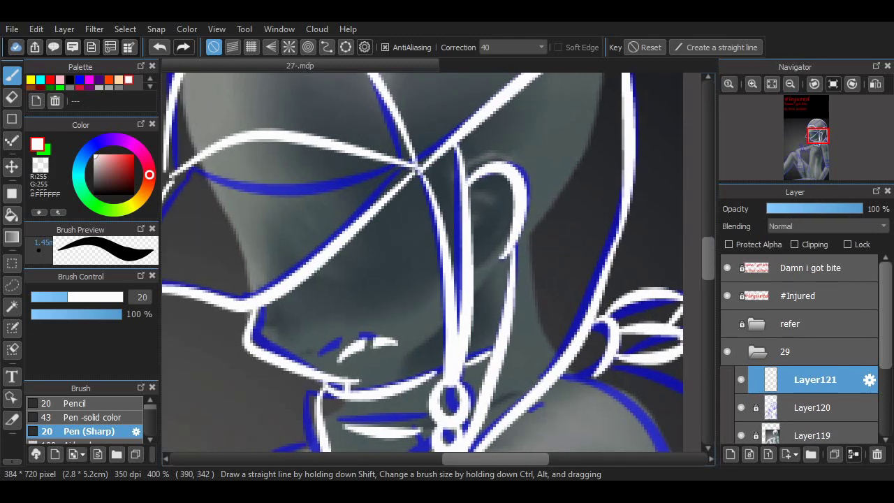
Trace the near shoulder's curve, the sleeve line under the arm, and the curved bandage with crossing strips around the elbow.
click(790, 84)
click(790, 84)
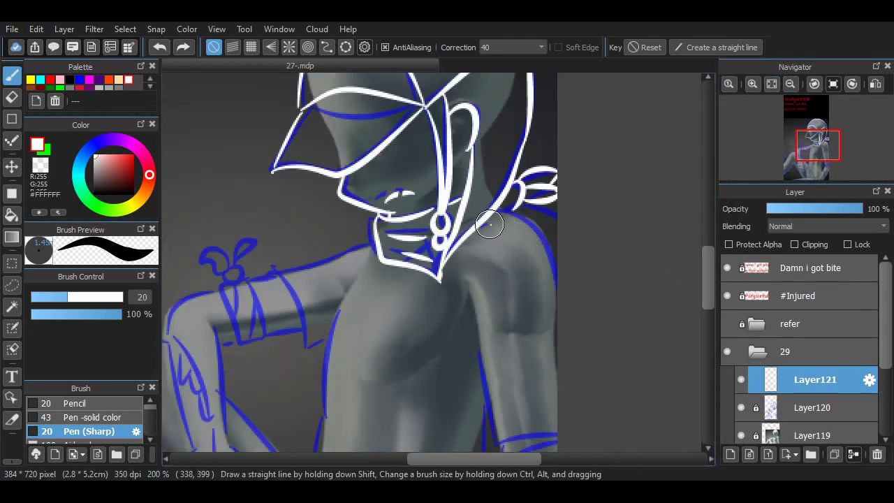
scroll(693, 301, down, 3)
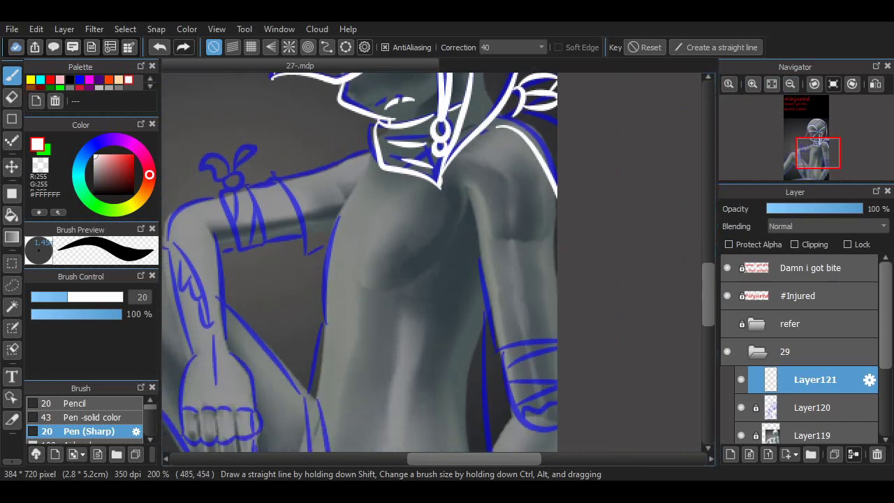
scroll(544, 334, down, 3)
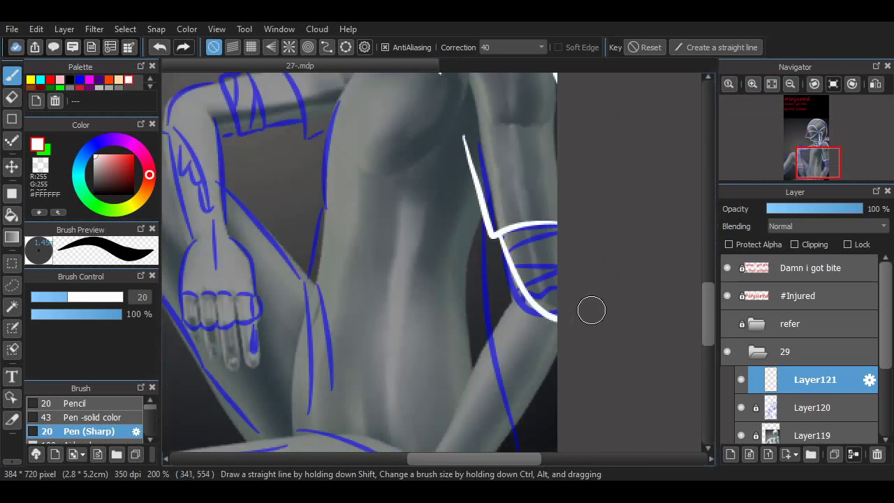
key(ctrl+z)
drag(493, 231, 531, 305)
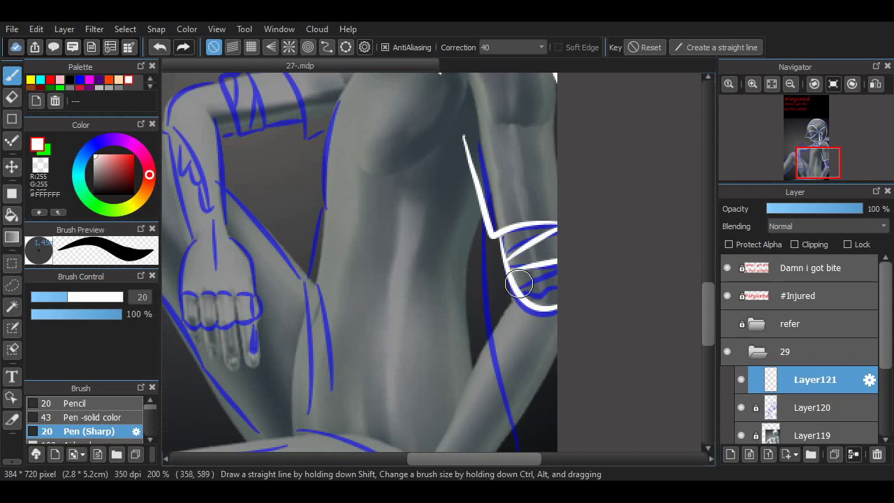
scroll(529, 434, down, 2)
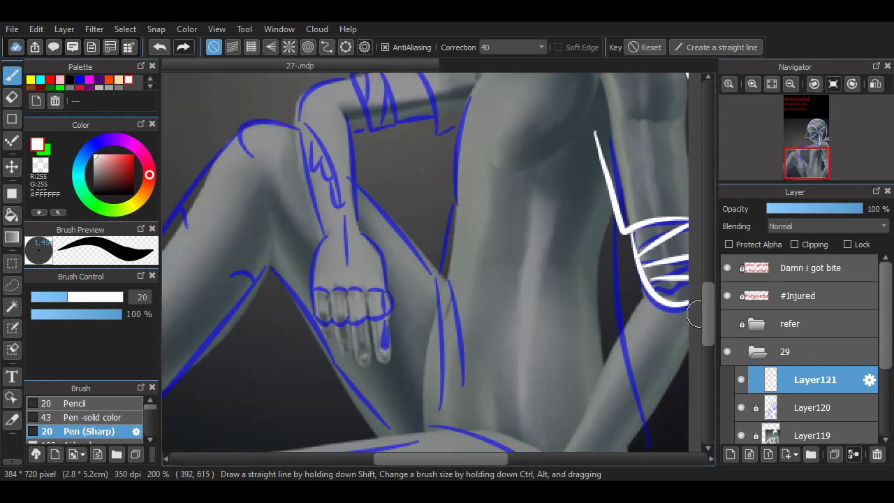
Trace the curved sleeve edge on the raised arm and the upper arm's line running to the scarf.
scroll(529, 434, up, 5)
key(ctrl+plus)
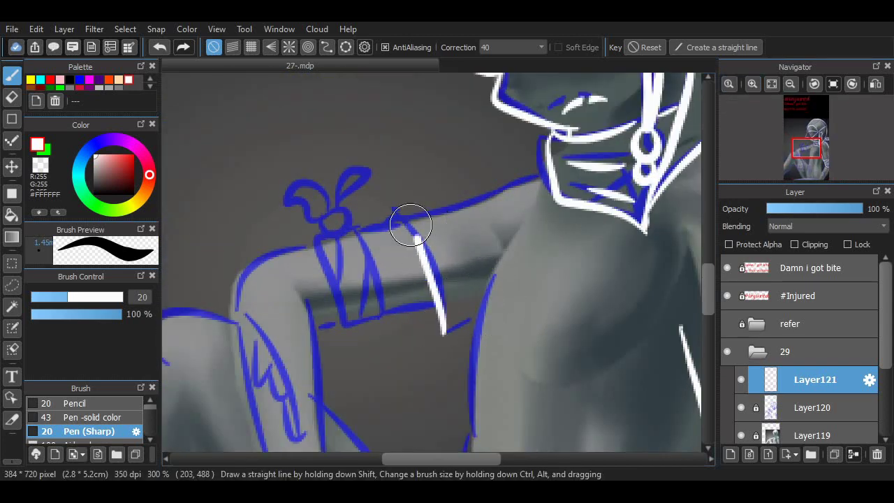
mouse_move(388, 225)
mouse_down()
mouse_move(417, 225)
mouse_move(439, 320)
mouse_up()
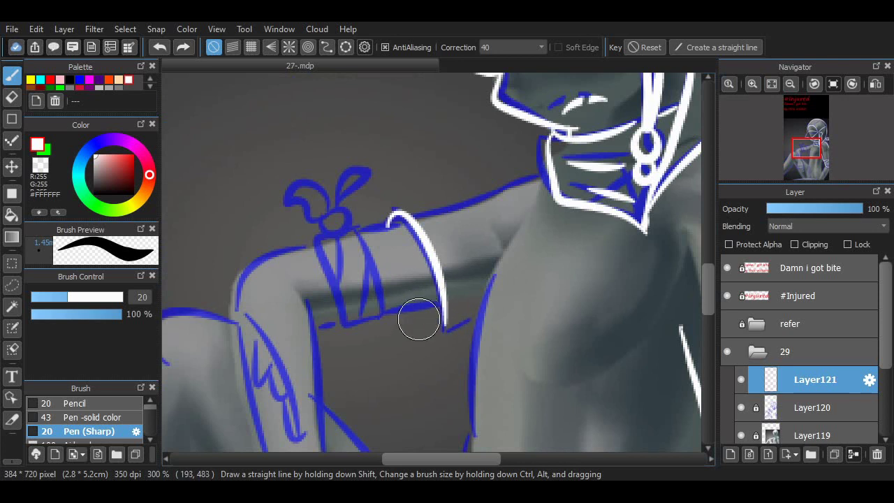
drag(395, 211, 544, 193)
key(ctrl+z)
Trace the raised arm's cloth band with its small knot and the upper and lower lines joining it to the sleeve edge.
mouse_move(391, 211)
mouse_down()
mouse_move(538, 183)
mouse_move(449, 249)
mouse_move(429, 368)
mouse_up()
key(ctrl+plus)
key(ctrl+z)
key(ctrl+z)
mouse_move(385, 243)
mouse_down()
mouse_move(427, 350)
mouse_move(455, 269)
mouse_move(376, 254)
mouse_move(386, 244)
mouse_move(431, 344)
mouse_move(473, 295)
mouse_move(423, 222)
mouse_move(397, 253)
mouse_move(466, 326)
mouse_move(394, 235)
mouse_move(438, 222)
mouse_move(481, 307)
mouse_move(391, 217)
mouse_move(378, 221)
mouse_move(395, 223)
mouse_move(353, 209)
mouse_move(382, 208)
mouse_move(376, 179)
mouse_move(366, 182)
mouse_move(383, 225)
mouse_up()
key(ctrl+z)
key(ctrl+z)
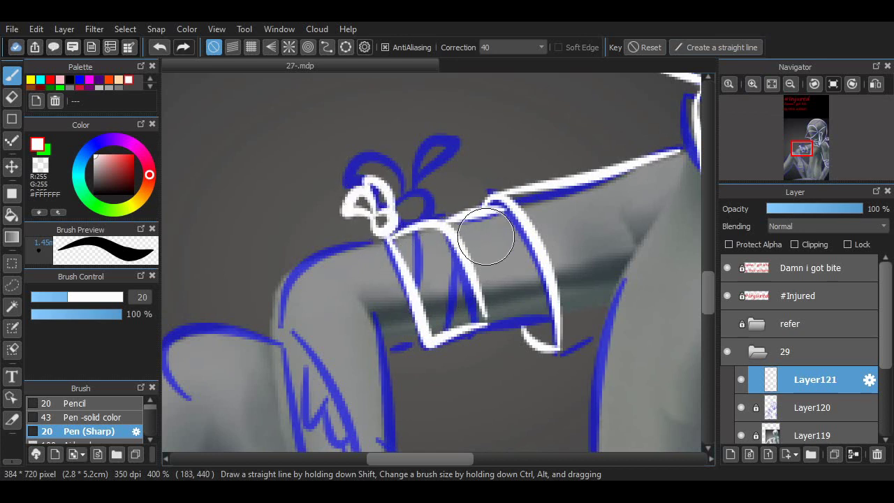
drag(451, 220, 500, 211)
drag(489, 322, 554, 315)
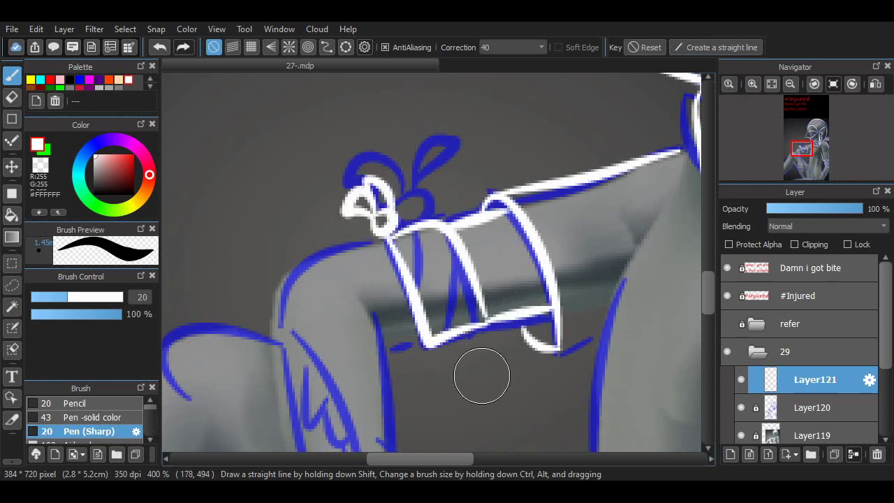
Trace the raised arm's forearm edges, with the outer line rounding the elbow to the wrist, plus an inner diagonal line.
scroll(432, 262, down, 3)
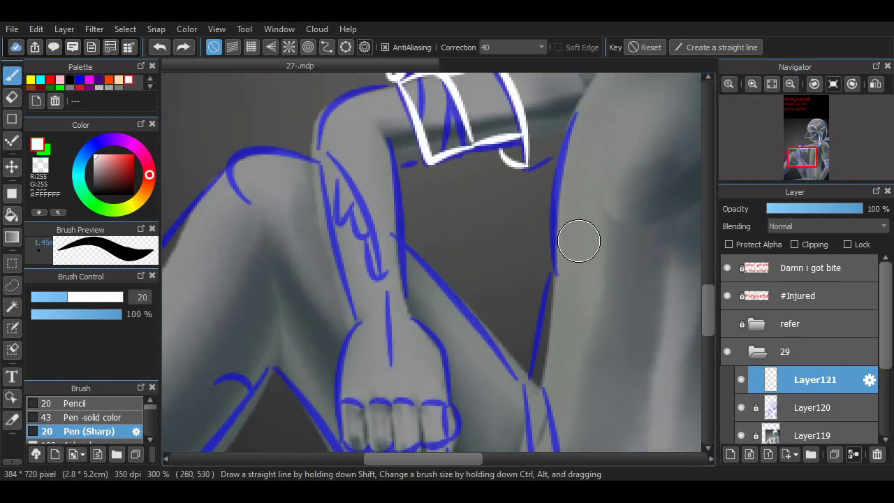
drag(383, 144, 410, 318)
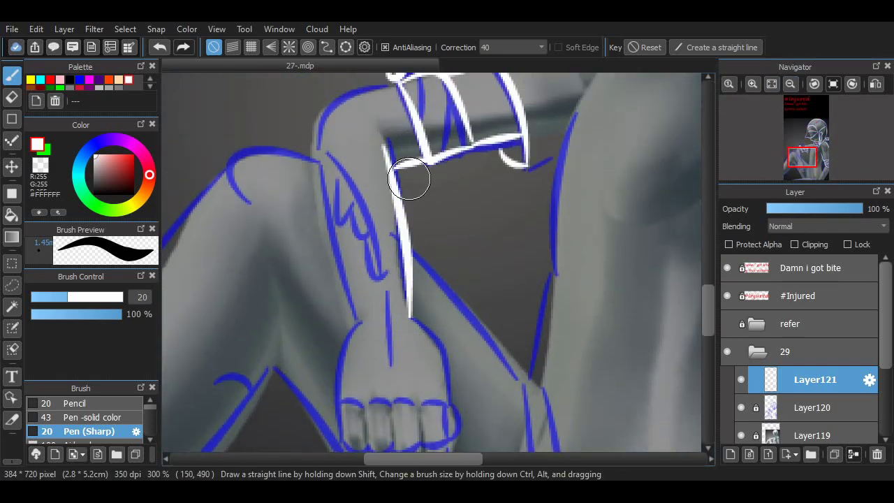
drag(338, 157, 393, 283)
key(ctrl+z)
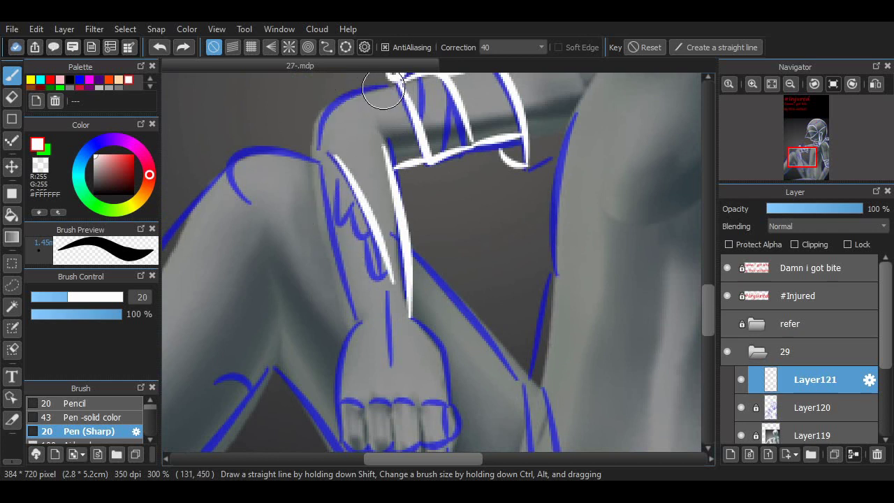
mouse_move(402, 74)
mouse_down()
mouse_move(352, 98)
mouse_move(329, 242)
mouse_move(354, 315)
mouse_move(345, 99)
mouse_move(345, 271)
mouse_move(363, 306)
mouse_up()
key(ctrl+z)
key(ctrl+z)
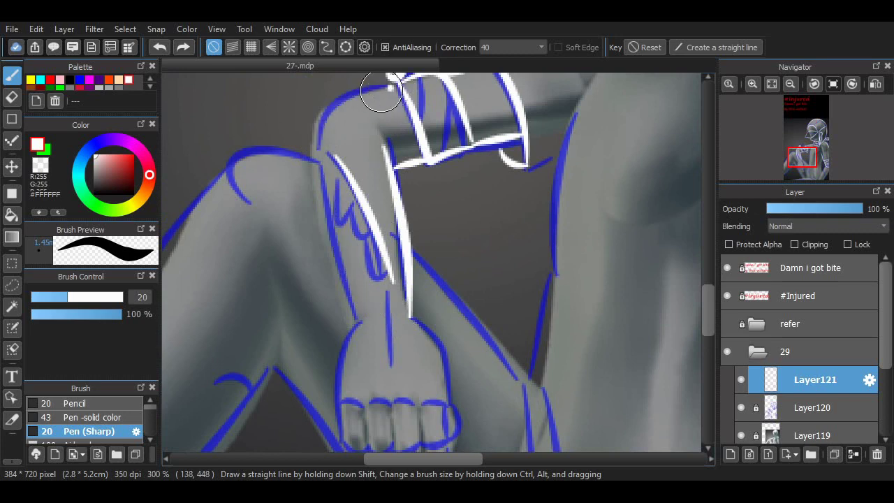
drag(400, 74, 373, 313)
Trace both sides of the hanging hand from the wrist and the row of arcs across its knuckles.
click(752, 83)
scroll(406, 176, down, 3)
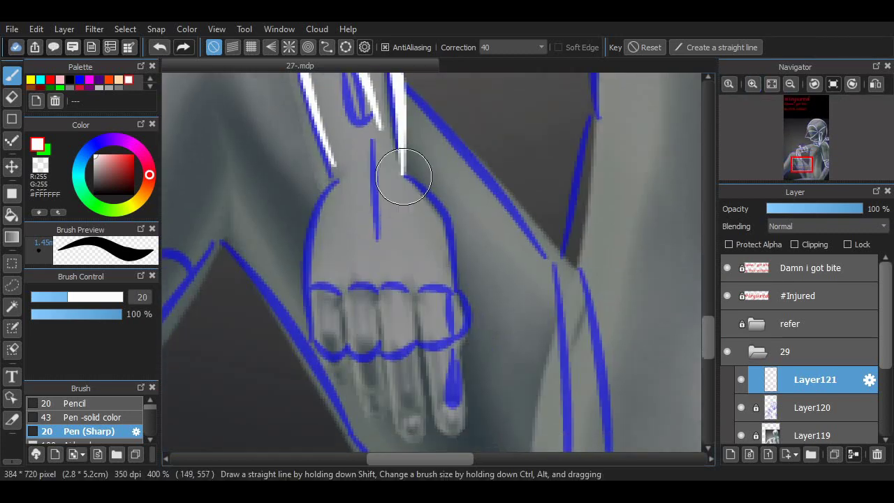
mouse_move(403, 176)
mouse_down()
mouse_move(429, 197)
mouse_move(425, 228)
mouse_move(453, 277)
mouse_move(454, 328)
mouse_up()
key(ctrl+z)
key(ctrl+z)
mouse_move(452, 278)
mouse_down()
mouse_move(442, 292)
mouse_move(380, 288)
mouse_up()
key(ctrl+z)
key(ctrl+z)
mouse_move(334, 171)
mouse_down()
mouse_move(326, 254)
mouse_move(340, 176)
mouse_move(327, 329)
mouse_move(308, 286)
mouse_up()
key(ctrl+z)
key(ctrl+z)
key(ctrl+z)
Trace the rounded lower edges of the four folded fingers and the curved thumb beside them.
mouse_move(334, 319)
mouse_down()
mouse_move(342, 354)
mouse_move(350, 329)
mouse_move(341, 302)
mouse_move(316, 322)
mouse_move(342, 318)
mouse_move(347, 340)
mouse_move(374, 327)
mouse_move(348, 347)
mouse_move(375, 324)
mouse_move(373, 346)
mouse_move(405, 336)
mouse_move(354, 345)
mouse_move(373, 322)
mouse_move(380, 344)
mouse_move(415, 342)
mouse_move(379, 343)
mouse_move(412, 328)
mouse_move(420, 345)
mouse_move(471, 305)
mouse_up()
key(ctrl+z)
key(ctrl+z)
key(ctrl+z)
key(ctrl+z)
key(ctrl+z)
key(ctrl+z)
key(ctrl+z)
key(ctrl+z)
key(ctrl+z)
key(ctrl+z)
drag(458, 264, 461, 334)
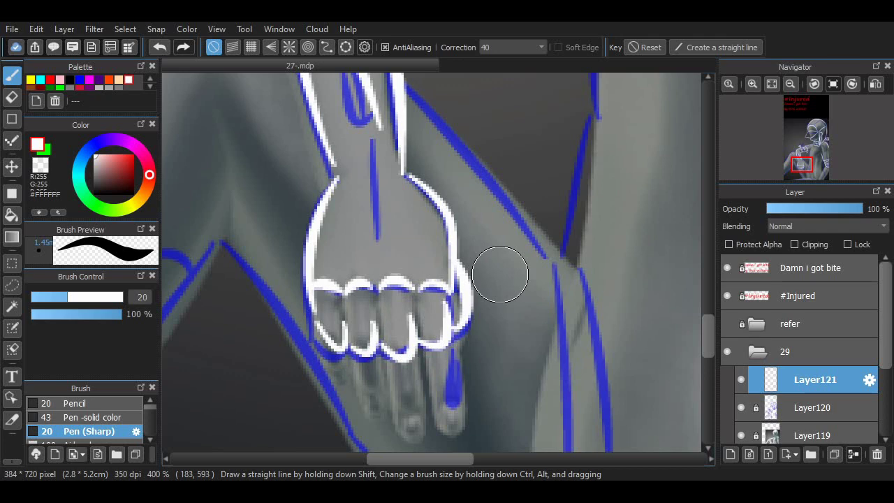
Erase the white diagonal line inside the forearm.
scroll(649, 306, up, 5)
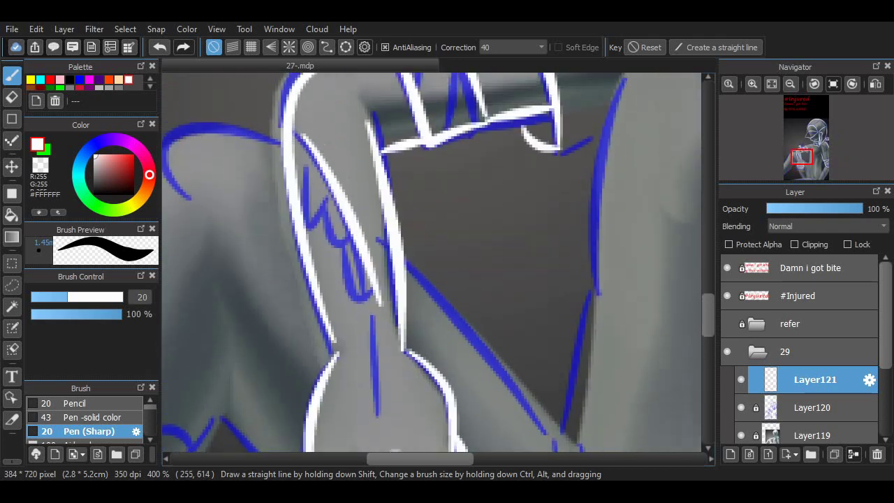
key(e)
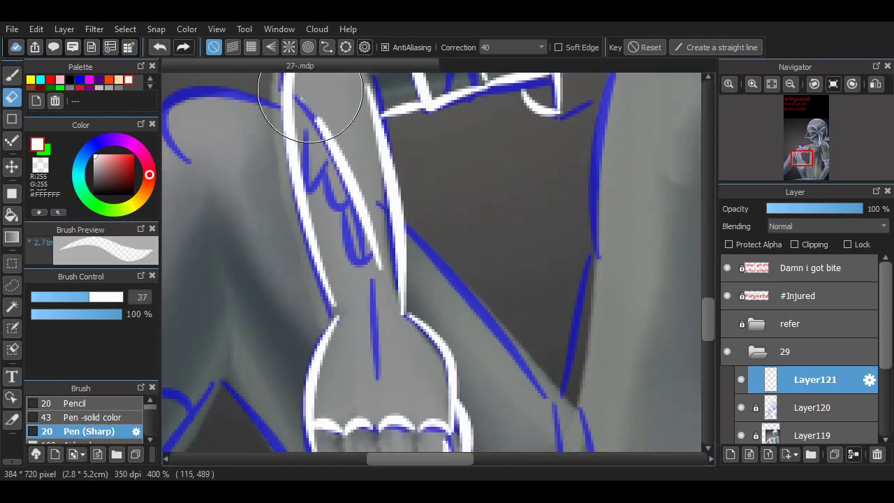
drag(352, 185, 369, 270)
key(b)
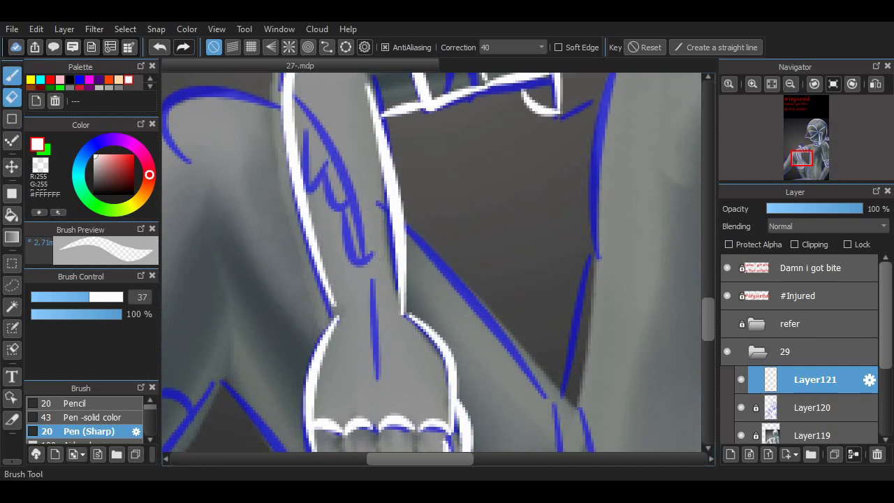
Trace the torso's front edge as one long curve from below the armpit down to the waist.
scroll(432, 446, down, 5)
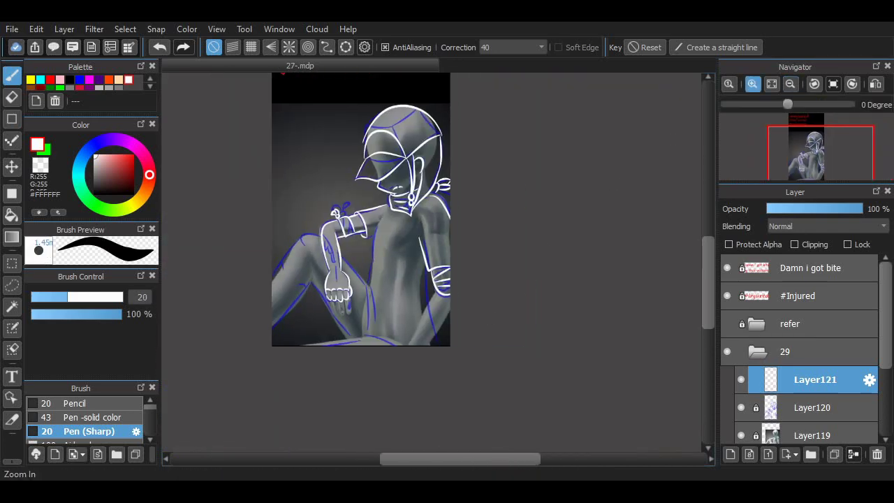
scroll(489, 315, up, 5)
drag(361, 144, 315, 331)
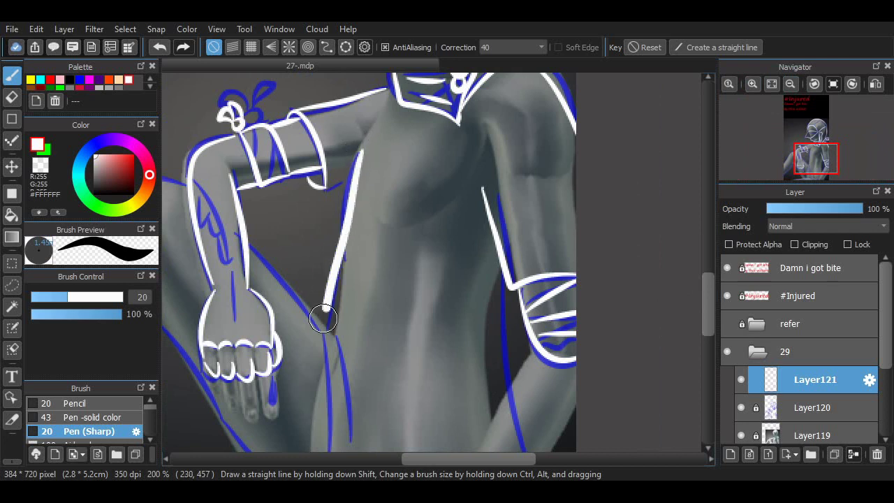
scroll(409, 195, down, 1)
key(ctrl+z)
mouse_move(366, 95)
mouse_down()
mouse_move(351, 132)
mouse_move(333, 315)
mouse_up()
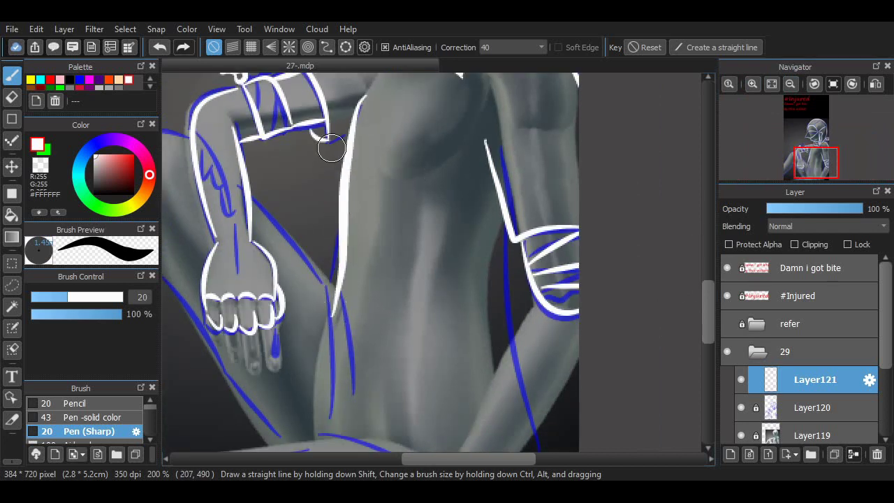
Trace the waist line bending along the thigh to the canvas's lower edge, and the garment's back line below the bandaged arm.
scroll(315, 315, down, 1)
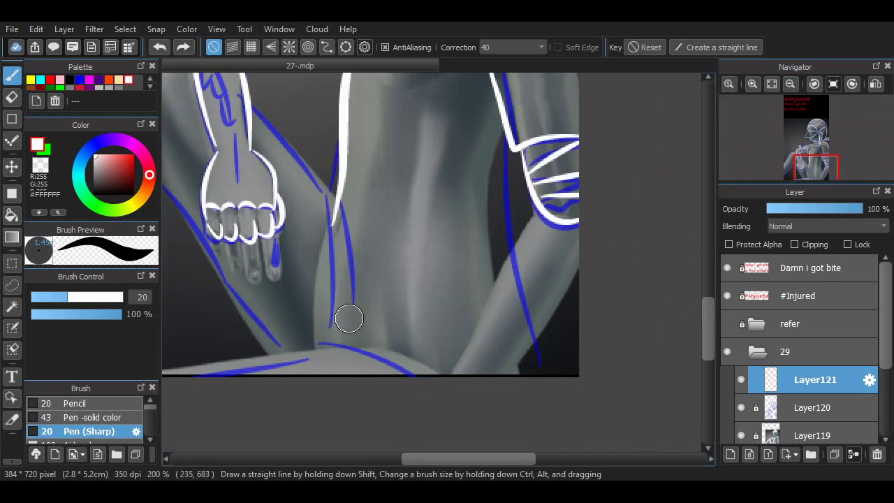
drag(353, 336, 429, 375)
key(ctrl+z)
key(ctrl+z)
drag(329, 236, 422, 375)
mouse_move(508, 140)
mouse_down()
mouse_move(507, 380)
mouse_move(515, 367)
mouse_up()
key(ctrl+z)
scroll(552, 299, up, 3)
scroll(553, 300, left, 2)
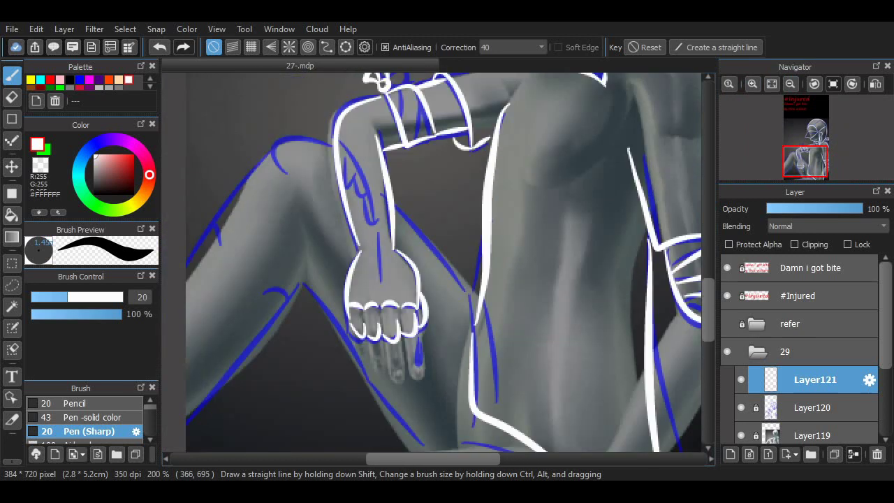
Hide Layer120 and Layer119 to examine the white line art alone, and show both layers again.
scroll(669, 290, up, 1)
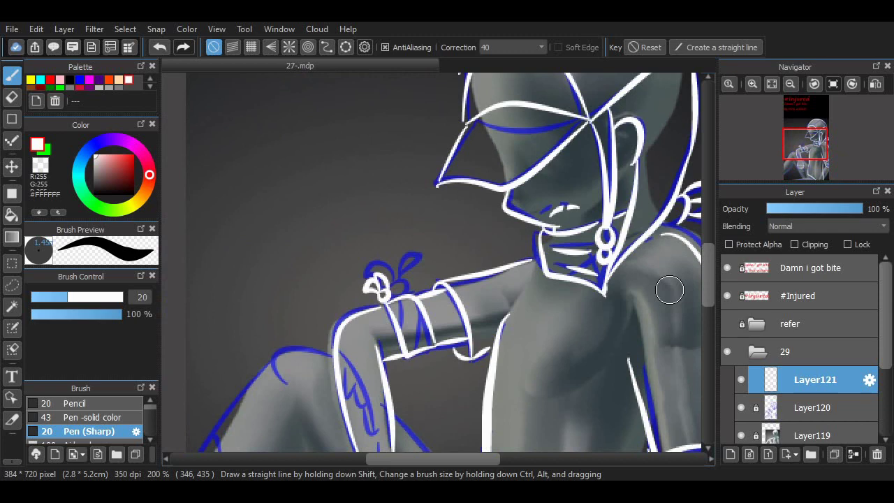
scroll(548, 199, up, 2)
drag(741, 407, 741, 435)
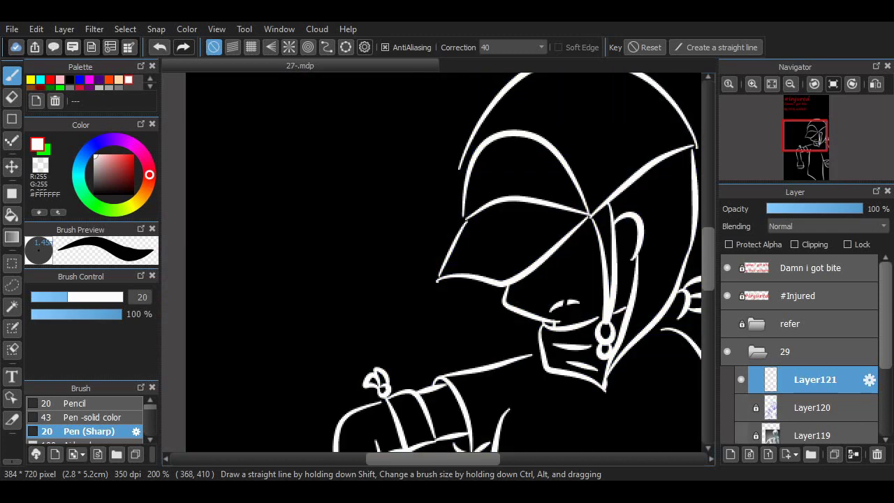
scroll(670, 226, down, 5)
scroll(669, 226, up, 3)
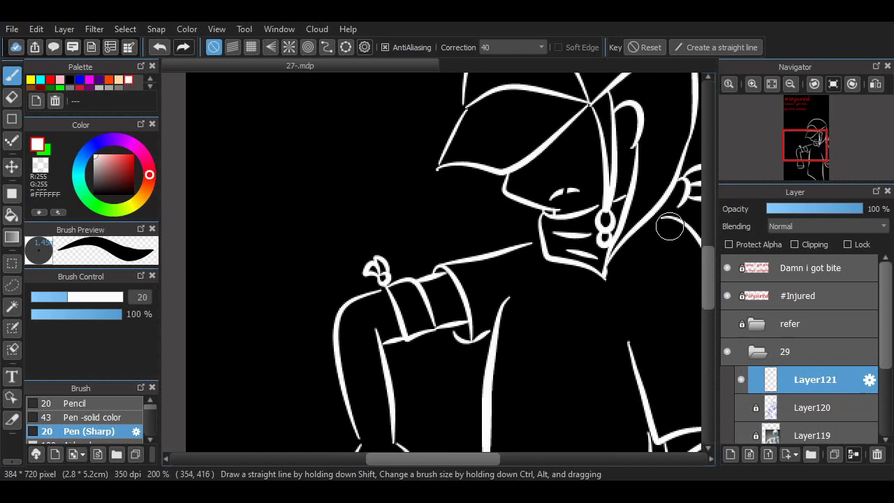
drag(741, 408, 741, 435)
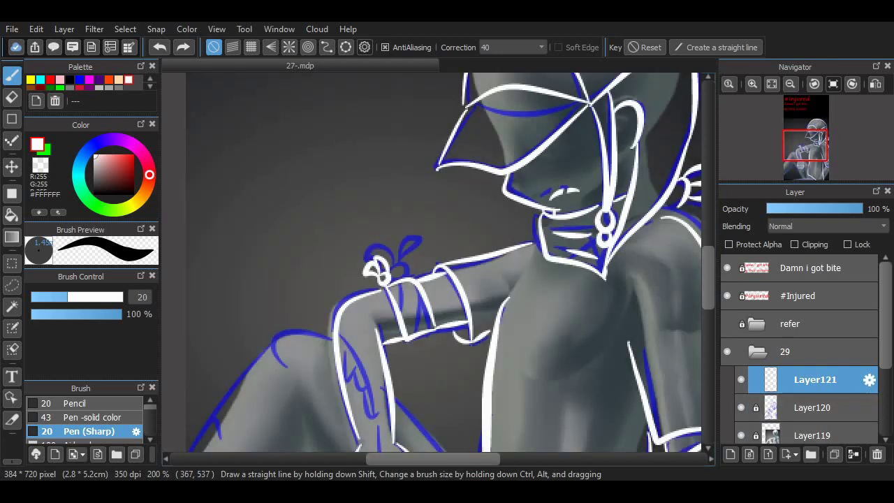
Add a new layer directly above Layer121 in folder 29.
scroll(447, 280, down, 4)
click(730, 454)
scroll(447, 375, down, 3)
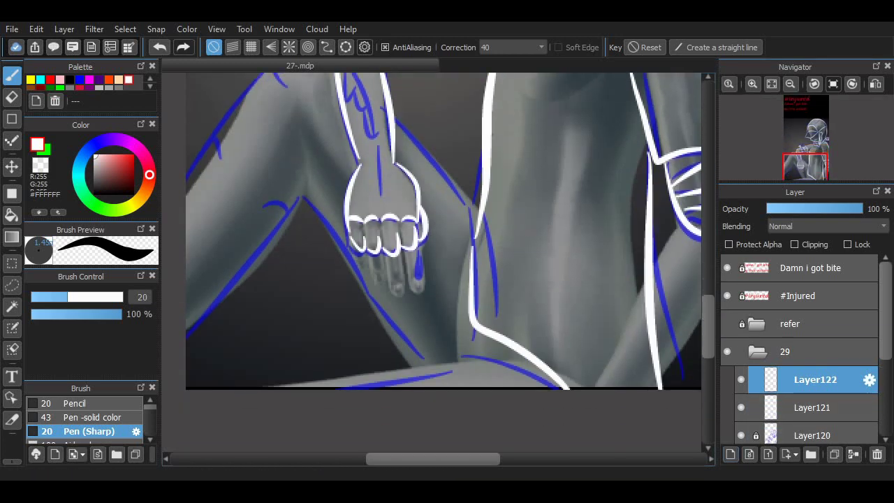
Draw the belt loop beneath the waist and trace the near thigh's upper edge, the knee fold and the raised leg's underside lines.
scroll(447, 375, up, 1)
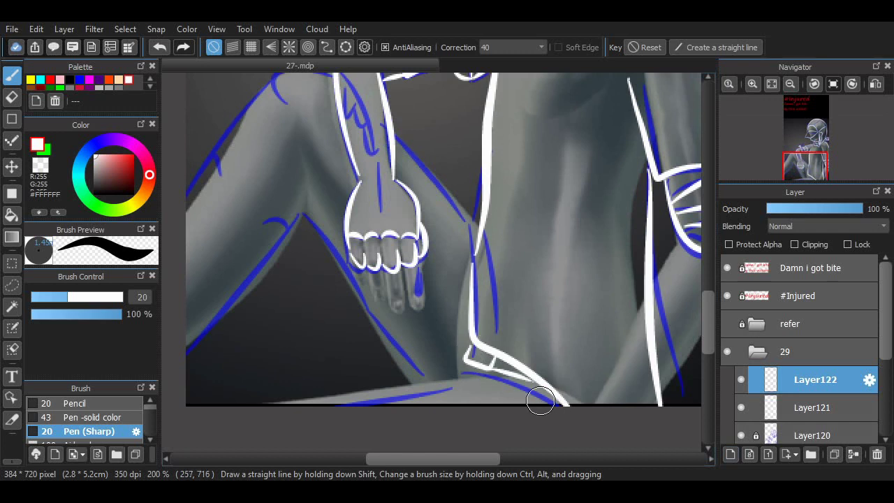
drag(458, 380, 281, 403)
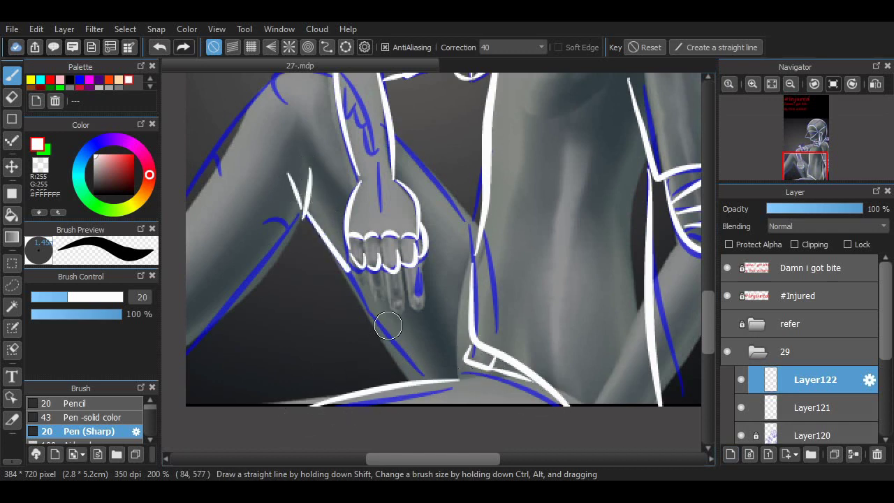
key(ctrl+z)
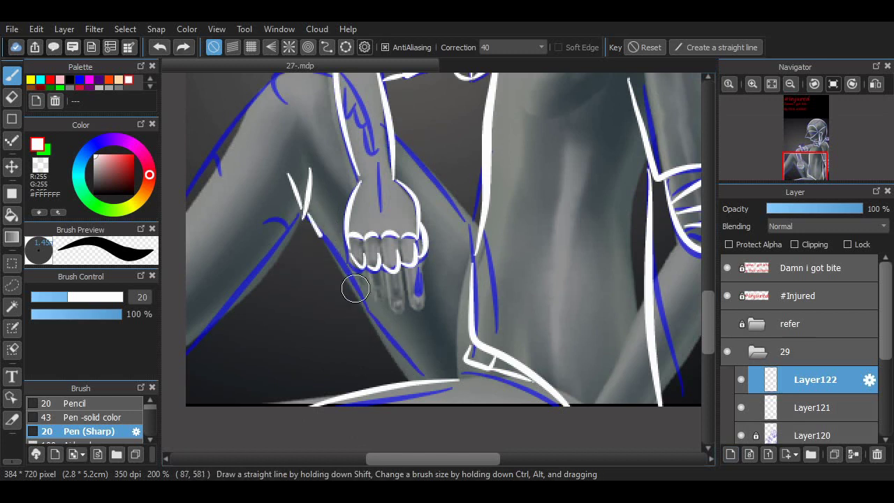
drag(309, 224, 417, 365)
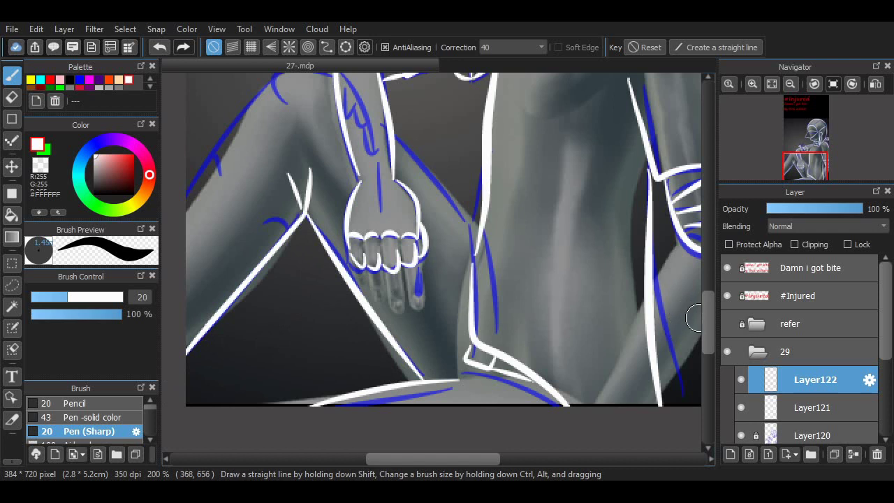
Trace the raised knee's top and the thigh edge behind the forearm, and add short fold marks along the shin's edges.
scroll(300, 265, up, 3)
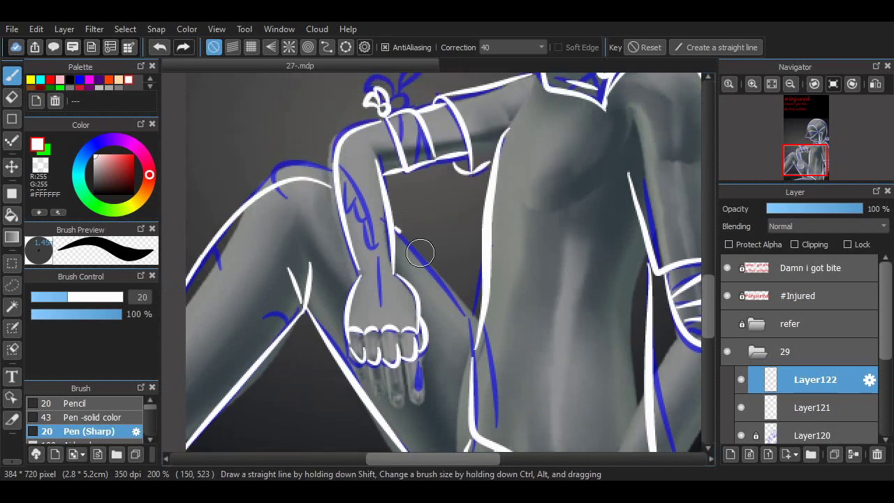
drag(394, 232, 461, 318)
drag(188, 287, 215, 296)
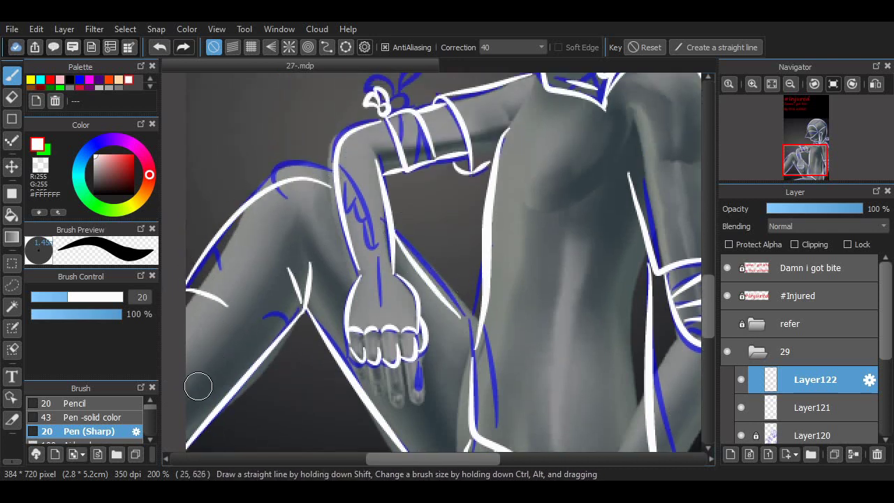
drag(203, 368, 221, 400)
key(ctrl+z)
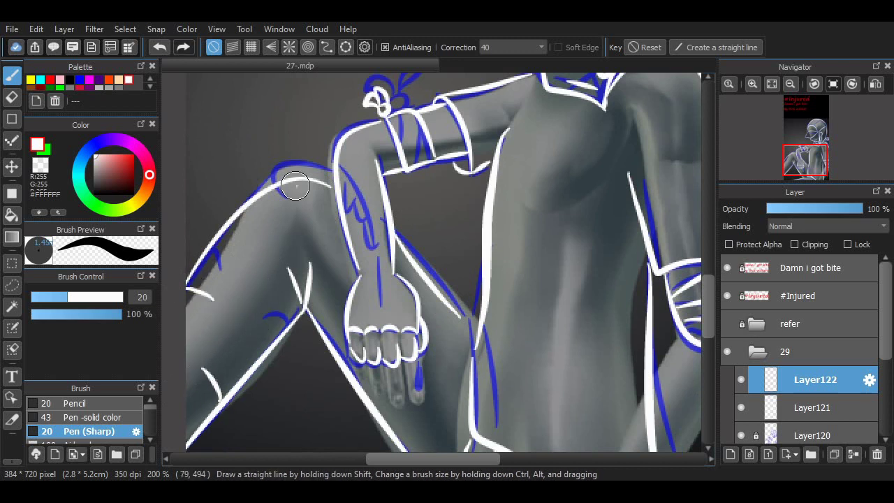
Merge Layer122 down into the line art on Layer121.
scroll(305, 232, down, 3)
scroll(305, 233, up, 6)
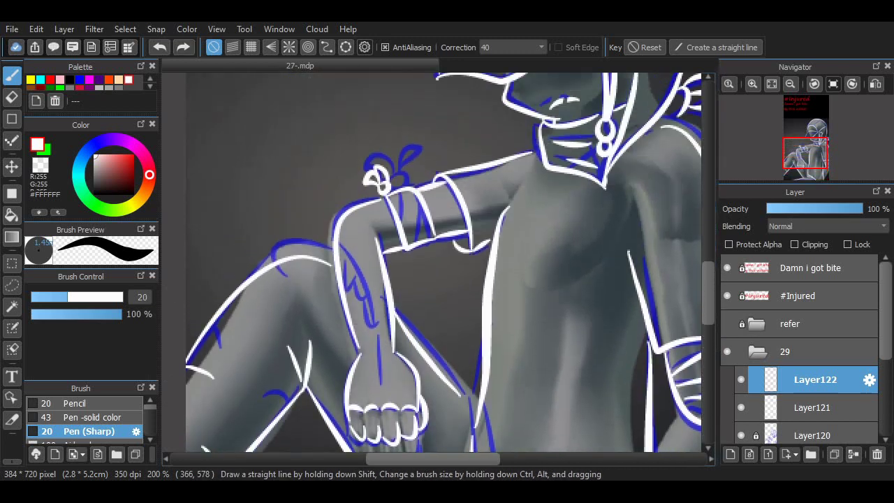
scroll(305, 233, up, 3)
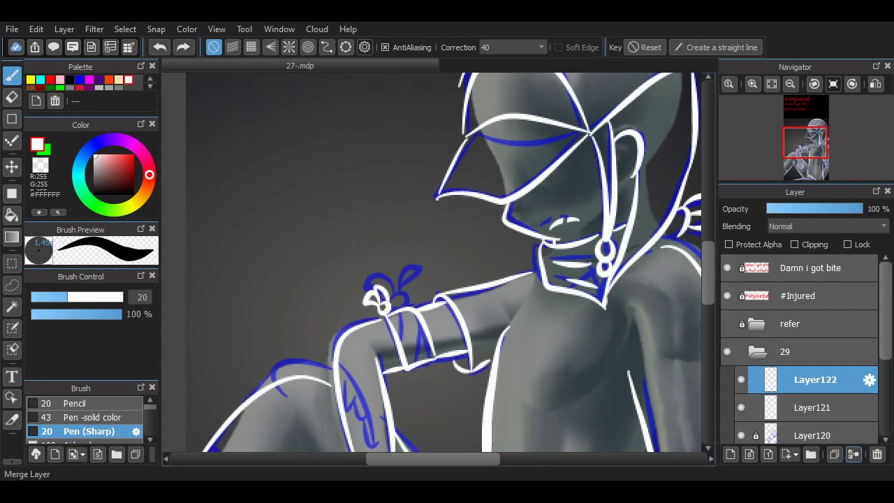
click(853, 454)
Hide the blue sketch on Layer120, and check the line art with the mannequin on Layer119 hidden and shown again.
scroll(305, 233, down, 5)
scroll(305, 233, up, 2)
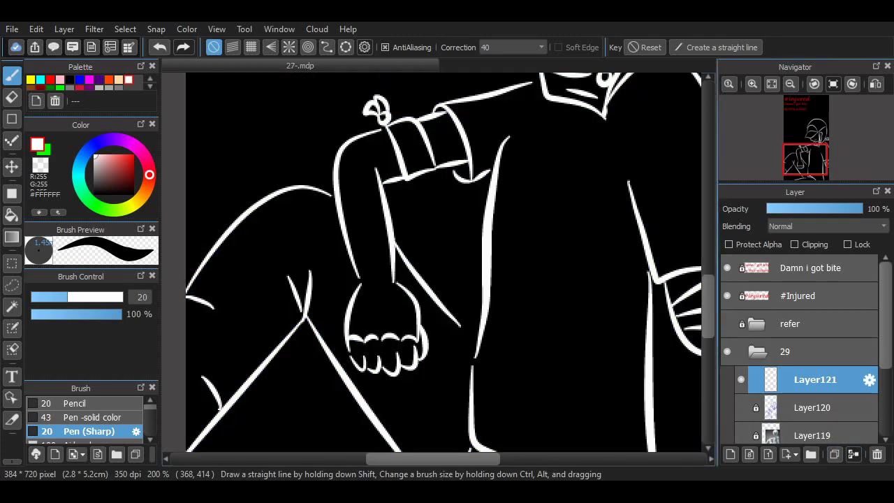
scroll(693, 353, up, 3)
scroll(693, 353, down, 3)
scroll(693, 353, right, 2)
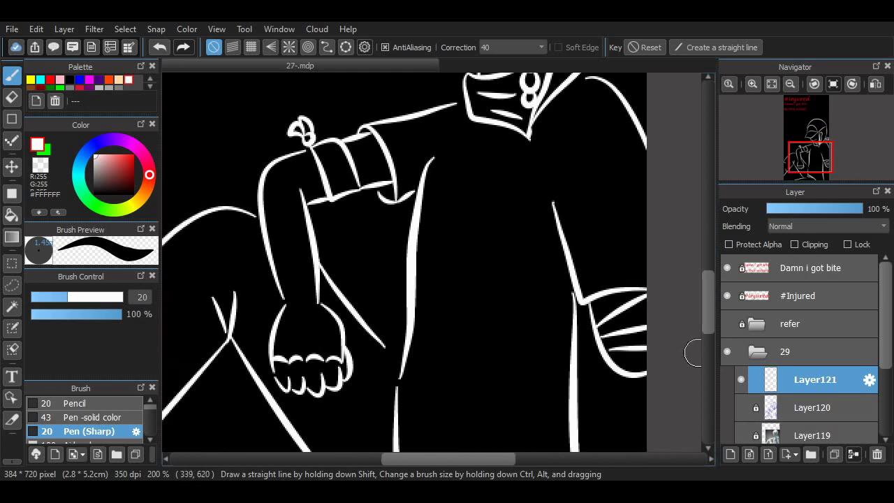
scroll(271, 241, up, 3)
scroll(271, 241, down, 1)
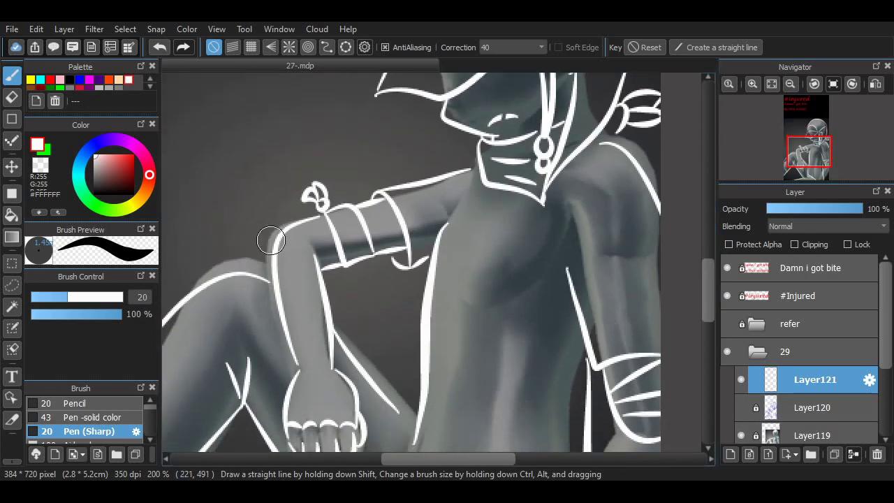
Erase the torso's front edge from the armpit down to the waist, along with the stroke joining it to the arm bandage.
key(e)
drag(434, 261, 437, 257)
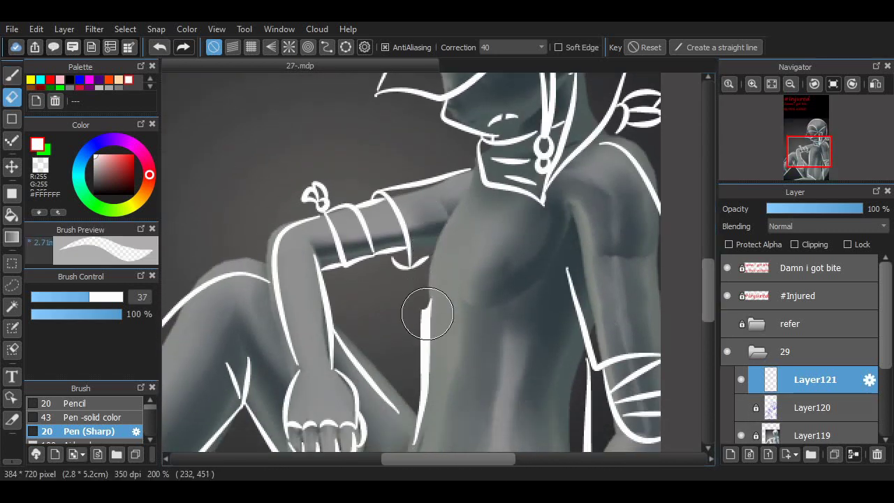
drag(427, 313, 428, 314)
drag(420, 412, 420, 421)
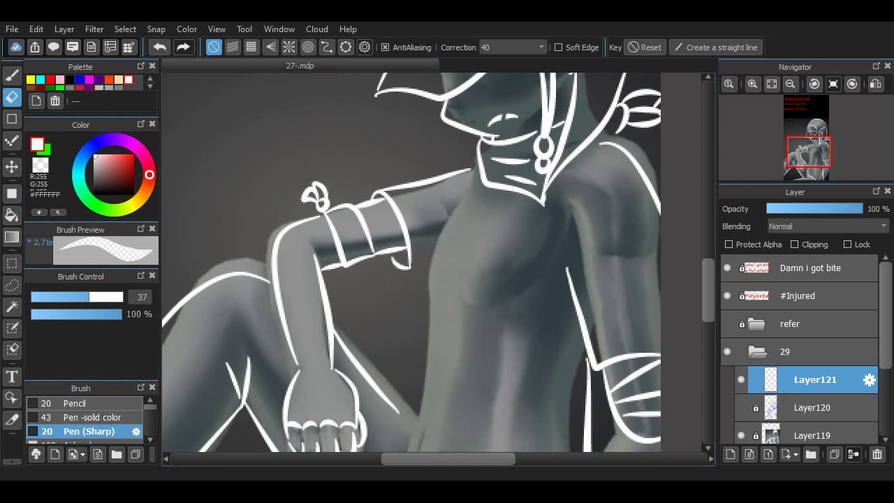
key(b)
scroll(691, 295, down, 3)
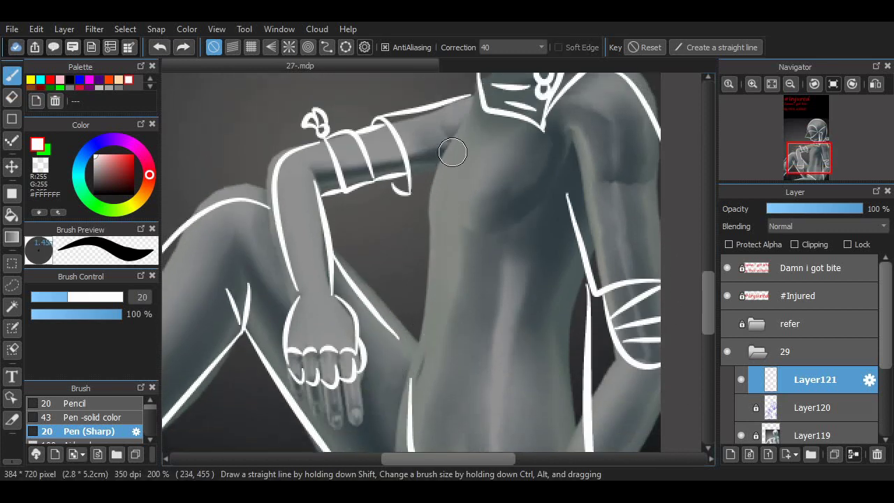
drag(453, 150, 426, 258)
drag(415, 308, 405, 377)
key(ctrl+z)
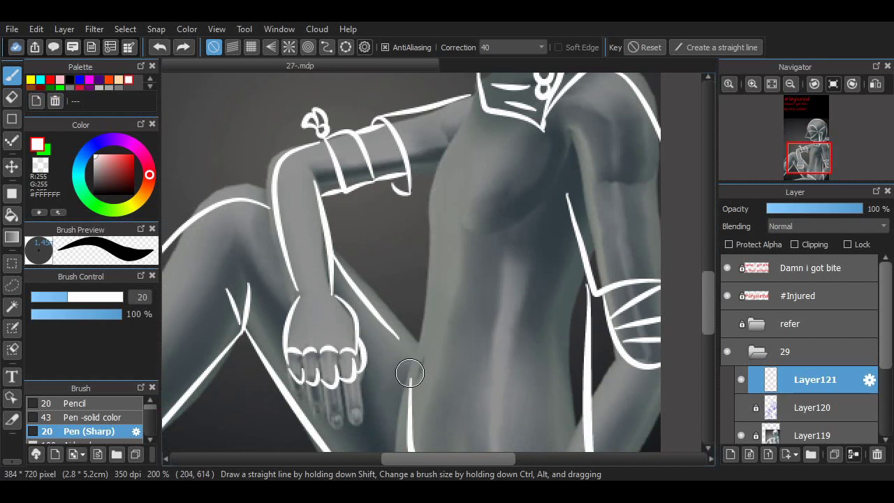
key(ctrl+y)
key(ctrl+z)
key(ctrl+y)
key(ctrl+z)
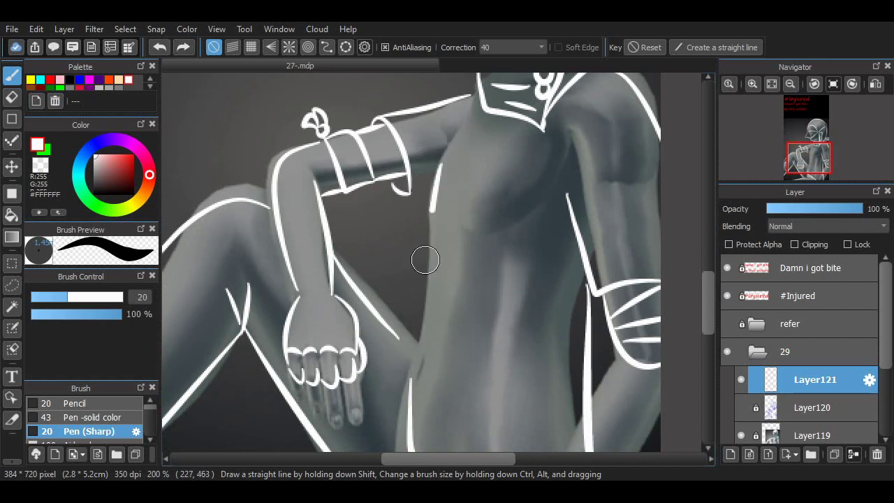
key(ctrl+y)
key(ctrl+z)
Redraw the torso's front edge as one line between waist and armpit, and reconnect the arm bandage to it with a short stroke.
drag(413, 377, 442, 167)
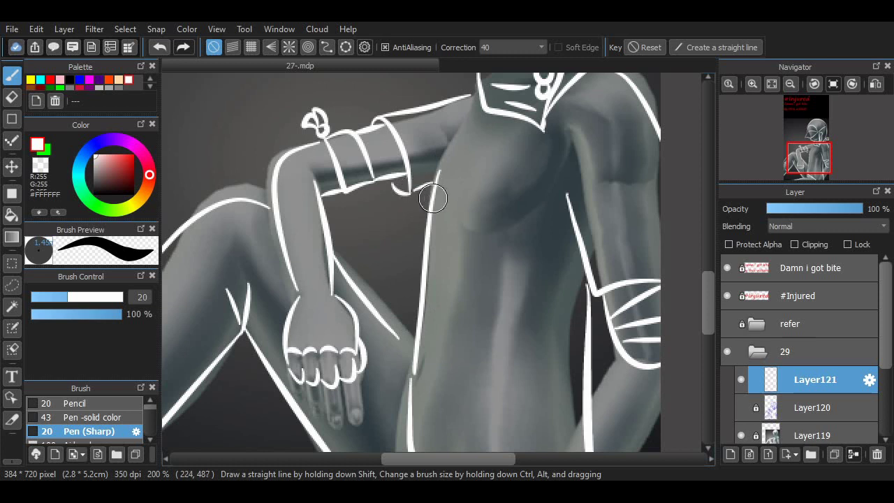
scroll(692, 303, up, 3)
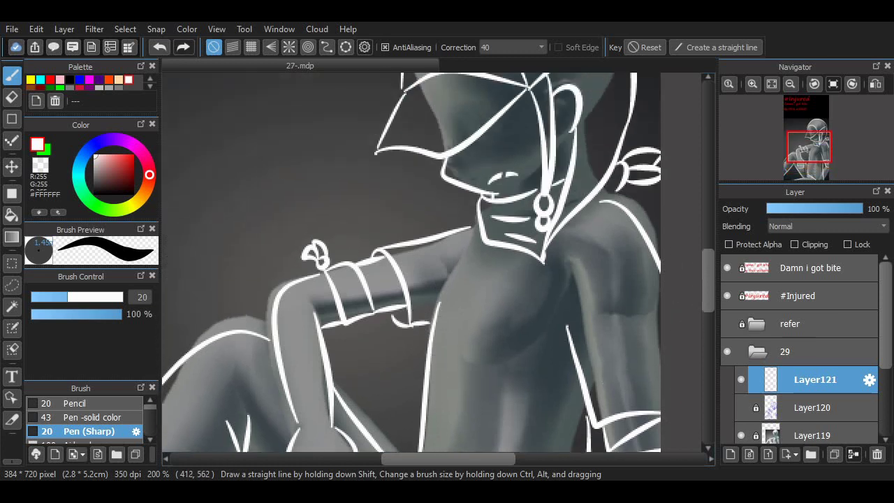
scroll(567, 341, down, 2)
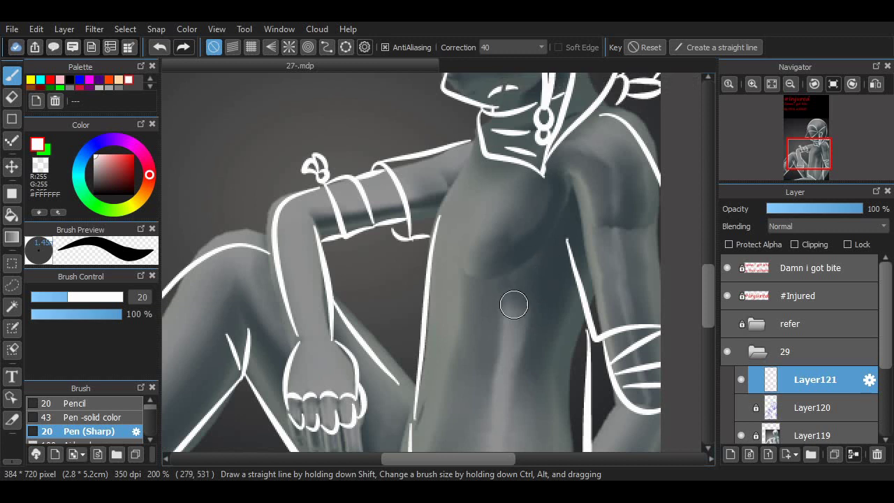
Add a new layer in folder 29 and place it beneath Layer121.
scroll(513, 304, left, 1)
click(730, 454)
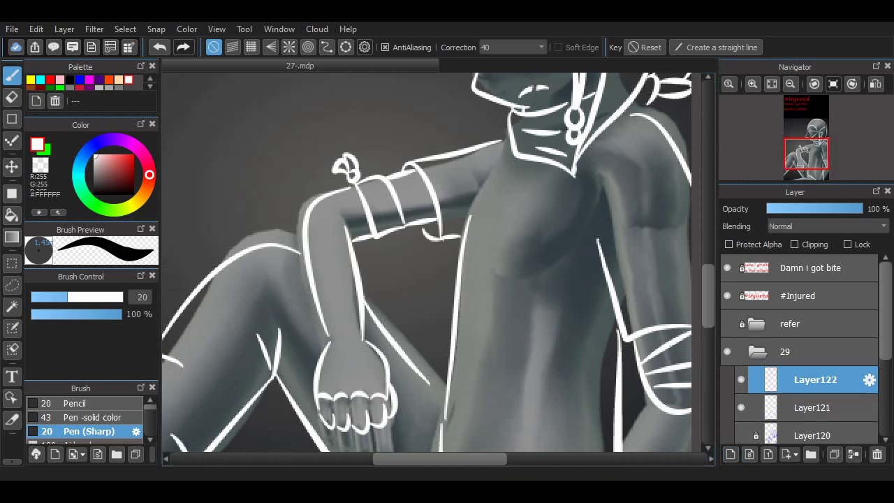
drag(755, 432, 755, 430)
Hide the mannequin and draw a pure red (#FF0000) diagonal gash with dripping blood beneath it on the hanging forearm.
click(51, 79)
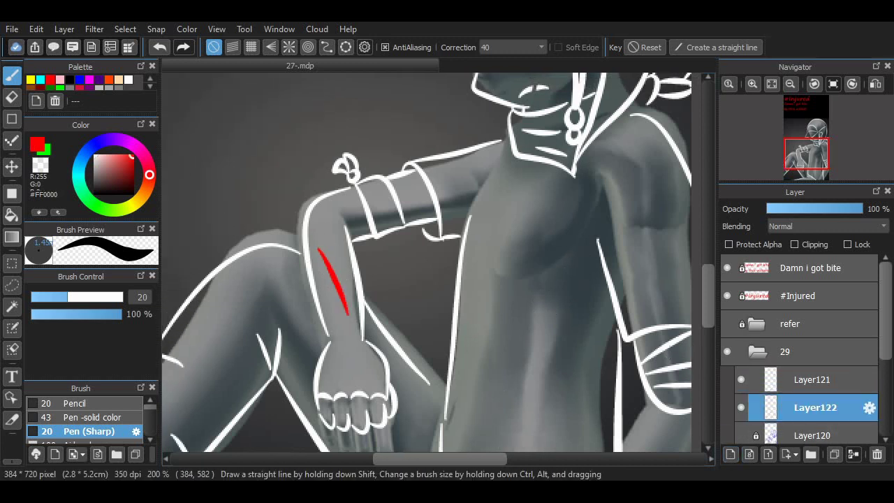
scroll(804, 363, down, 2)
click(741, 415)
key(ctrl+plus)
key(ctrl+plus)
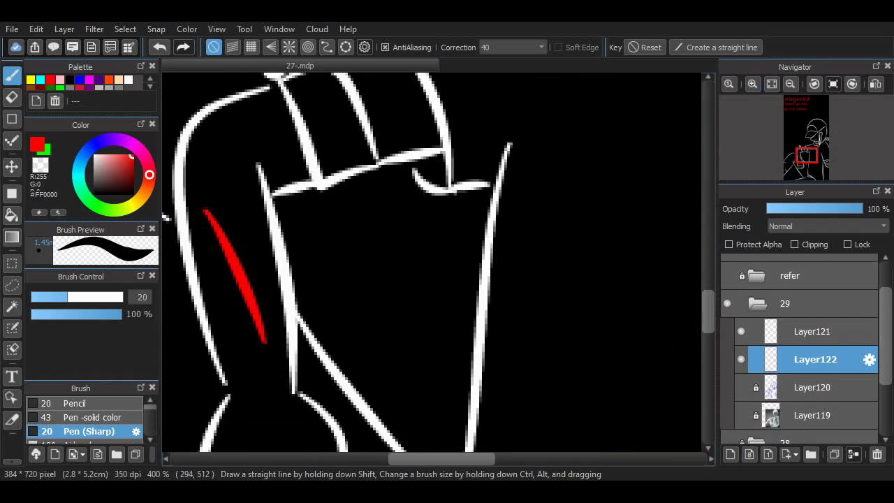
scroll(340, 185, down, 3)
scroll(340, 186, left, 3)
key(ctrl+z)
mouse_move(288, 109)
mouse_down()
mouse_move(371, 245)
mouse_move(395, 264)
mouse_up()
mouse_move(315, 151)
mouse_down()
mouse_move(334, 242)
mouse_move(344, 224)
mouse_move(370, 257)
mouse_up()
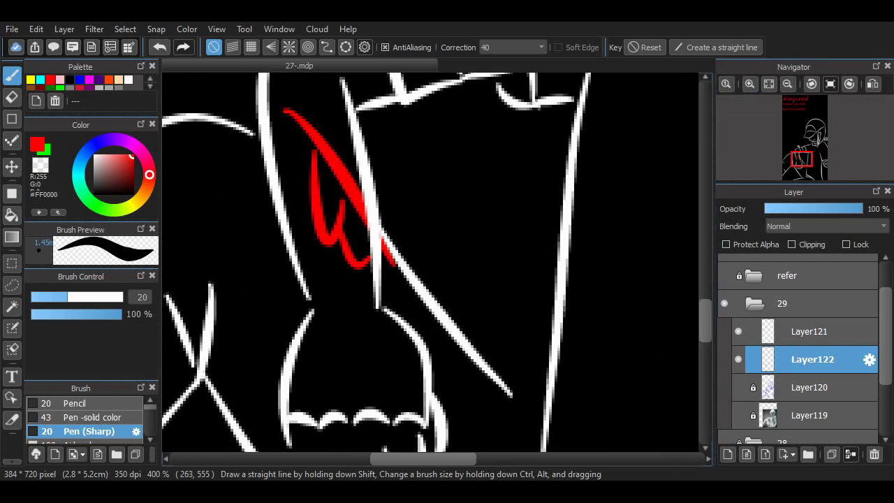
Draw a red blood trickle from the gash down the back of the hand, ending in a drop below the fingers.
scroll(377, 117, down, 3)
drag(365, 134, 360, 229)
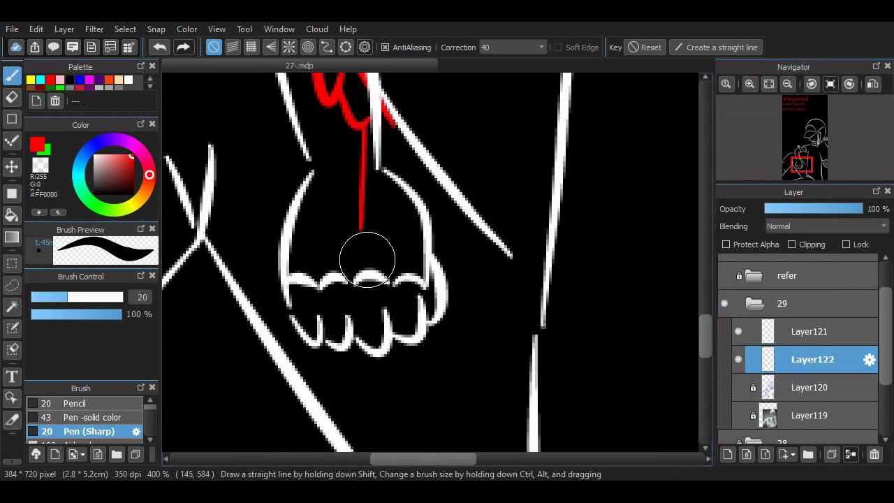
shift+click(370, 381)
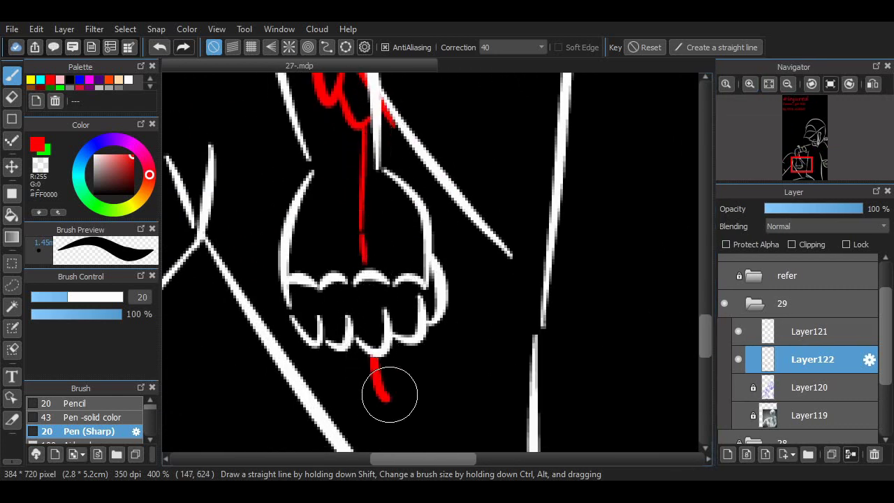
key(ctrl+z)
mouse_move(363, 280)
mouse_down()
mouse_move(369, 355)
mouse_move(407, 423)
mouse_up()
Draw a wavy red streak in the elbow bandage's lowest gap, and erase the red spilling past the arm outlines.
scroll(407, 424, right, 5)
scroll(479, 295, right, 3)
drag(479, 296, 561, 270)
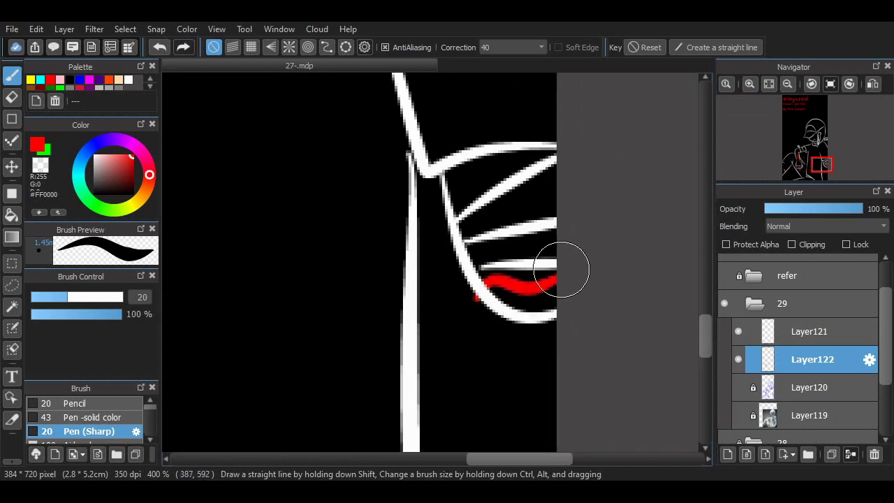
key(e)
scroll(472, 273, left, 7)
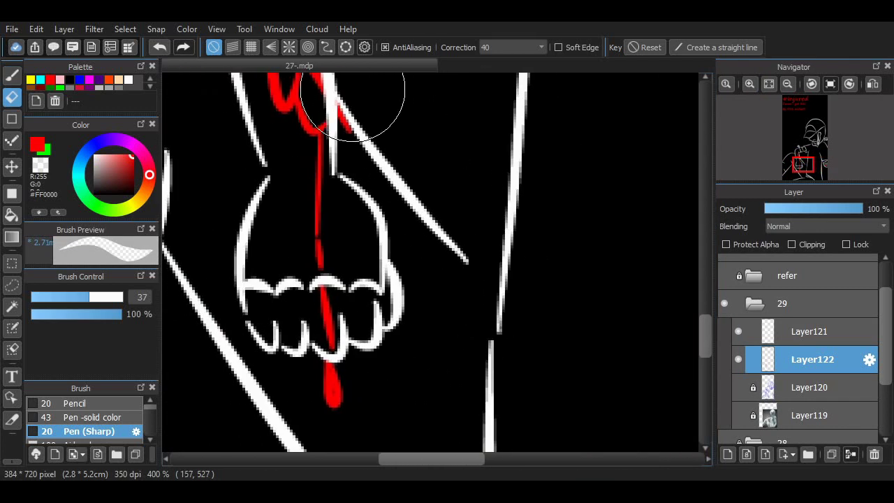
key(b)
Draw a short red cut across the nose, just under the cap's brim.
scroll(475, 441, up, 10)
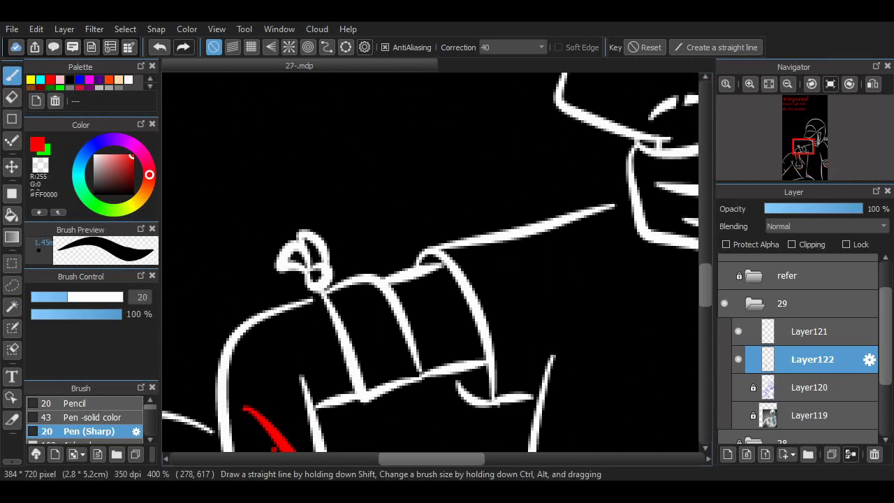
scroll(476, 444, right, 3)
scroll(476, 443, up, 3)
drag(486, 175, 474, 245)
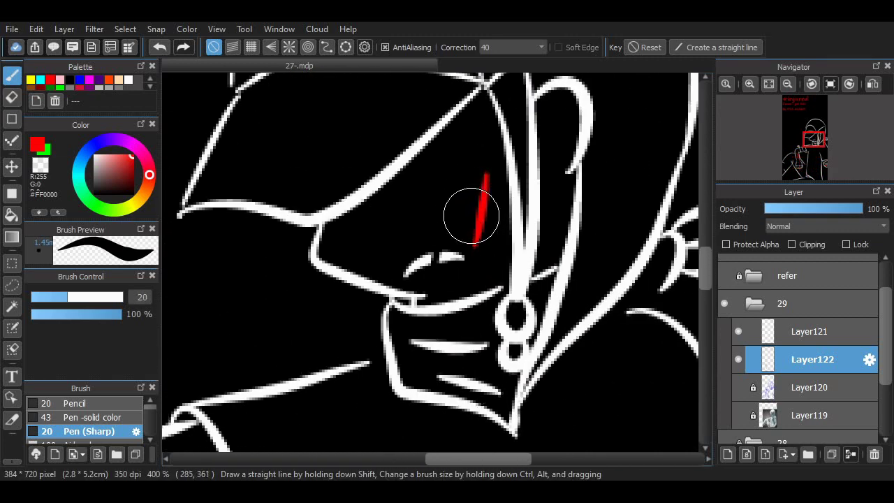
key(ctrl+z)
mouse_move(307, 253)
mouse_down()
mouse_move(352, 251)
mouse_move(311, 225)
mouse_up()
key(e)
key(b)
scroll(431, 263, up, 1)
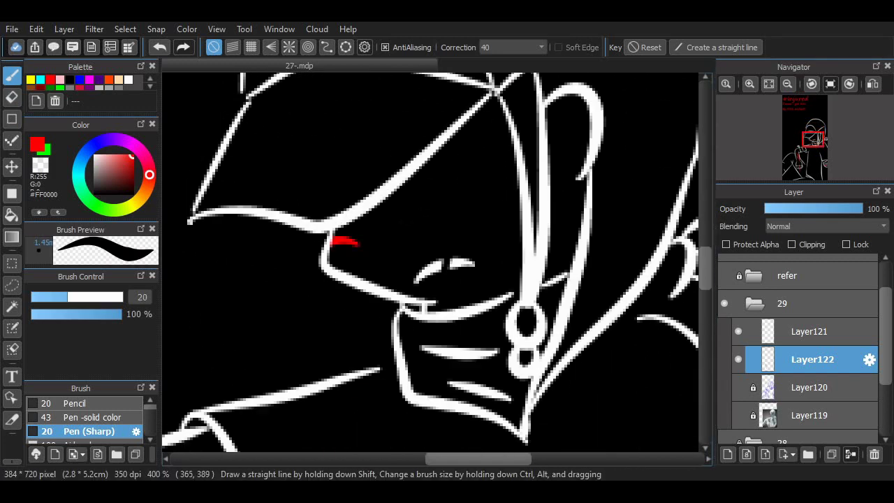
Draw white crease lines inside the arm bandage's first band, running down from beside the knot to its lower edge.
key(ctrl+0)
scroll(431, 263, up, 5)
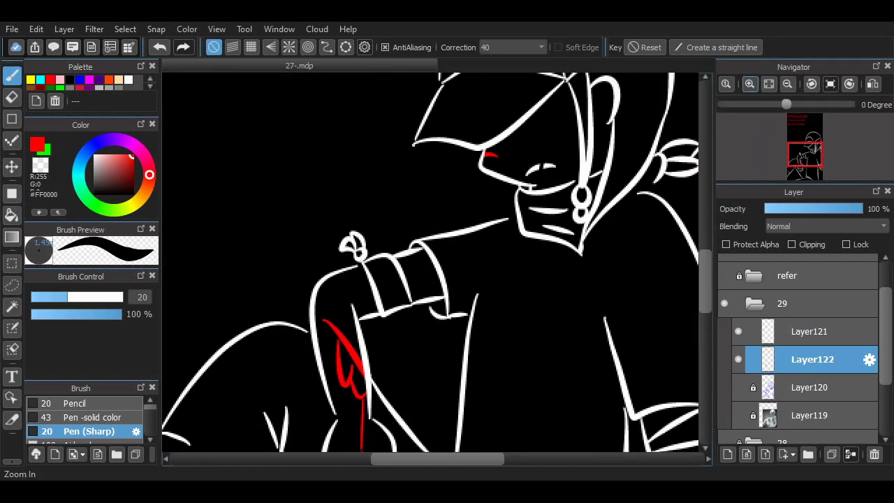
click(750, 84)
click(128, 79)
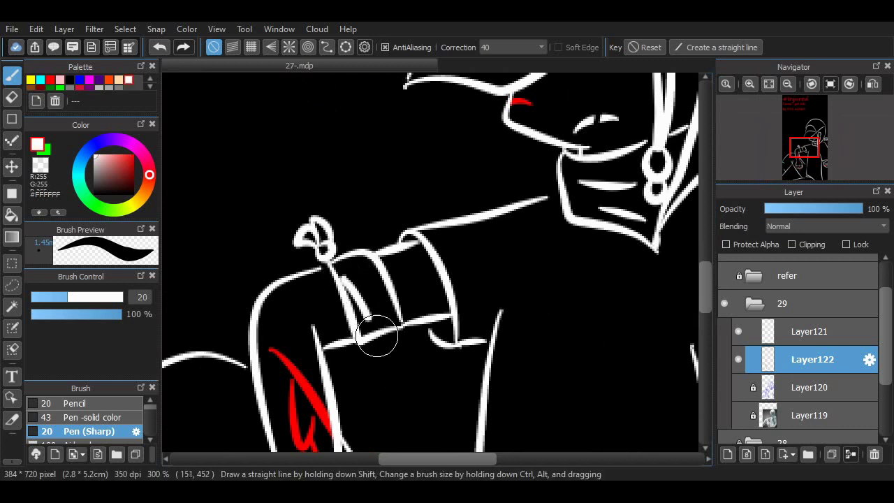
drag(359, 339, 345, 274)
mouse_move(361, 340)
mouse_down()
mouse_move(357, 295)
mouse_move(368, 302)
mouse_move(347, 293)
mouse_up()
key(ctrl+z)
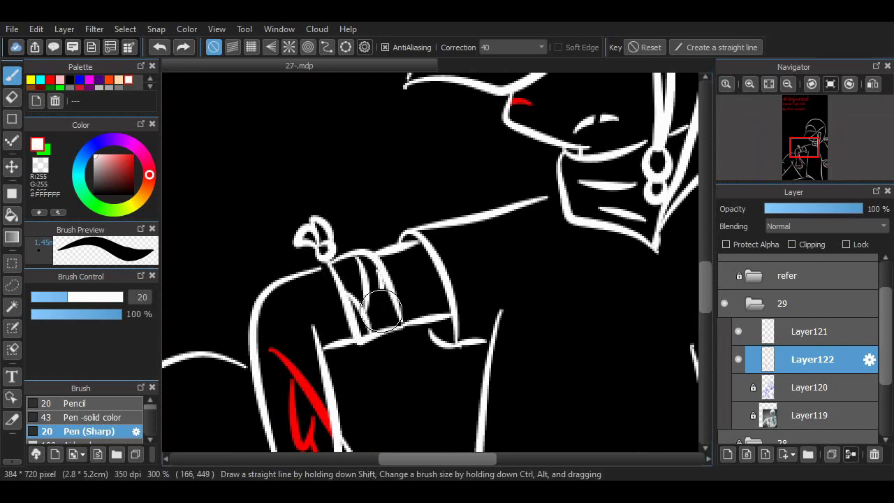
drag(402, 342, 360, 280)
key(ctrl+z)
mouse_move(388, 325)
mouse_down()
mouse_move(377, 262)
mouse_move(384, 325)
mouse_up()
key(ctrl+z)
key(ctrl+z)
drag(385, 256, 377, 318)
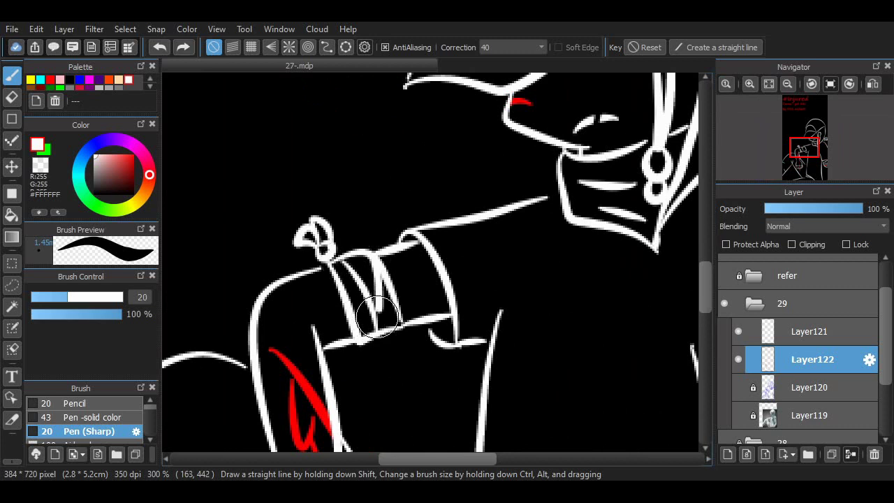
Write a white hand-drawn number 29 on the cap's rounded front panel, above the brim.
scroll(469, 361, left, 2)
scroll(468, 361, down, 5)
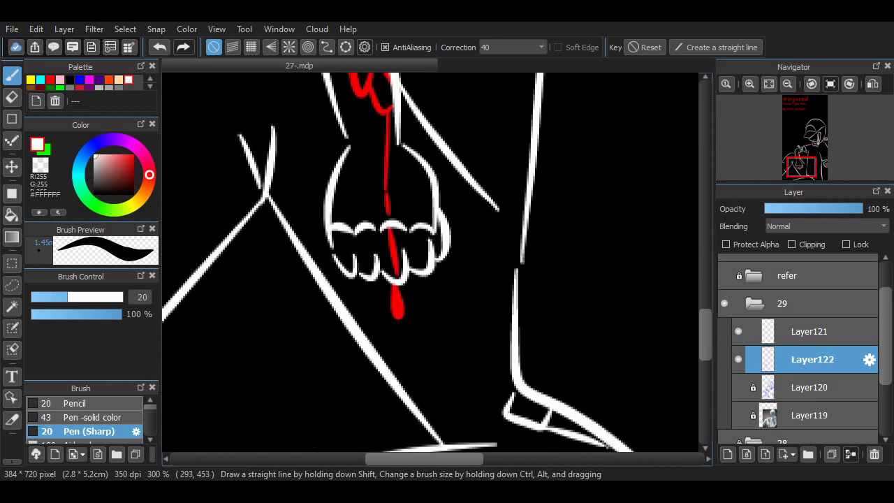
scroll(468, 279, up, 5)
click(769, 84)
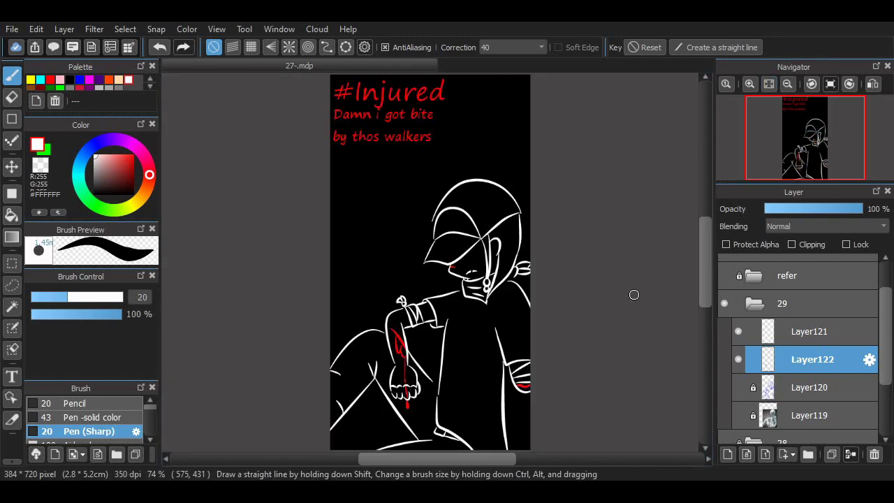
scroll(675, 240, up, 4)
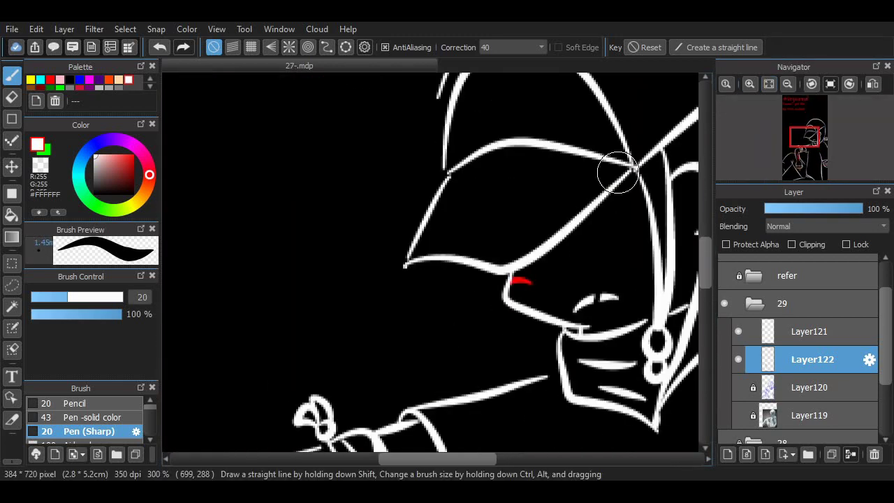
click(749, 84)
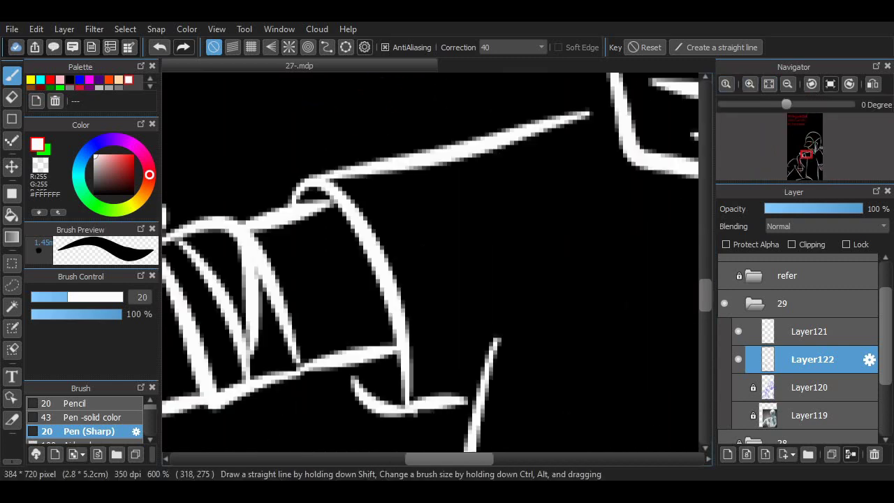
click(750, 84)
scroll(475, 285, down, 2)
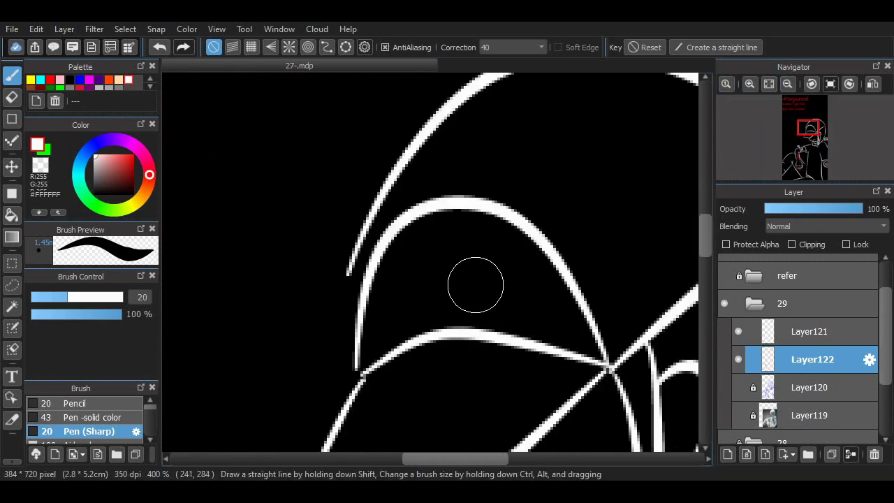
drag(416, 247, 458, 294)
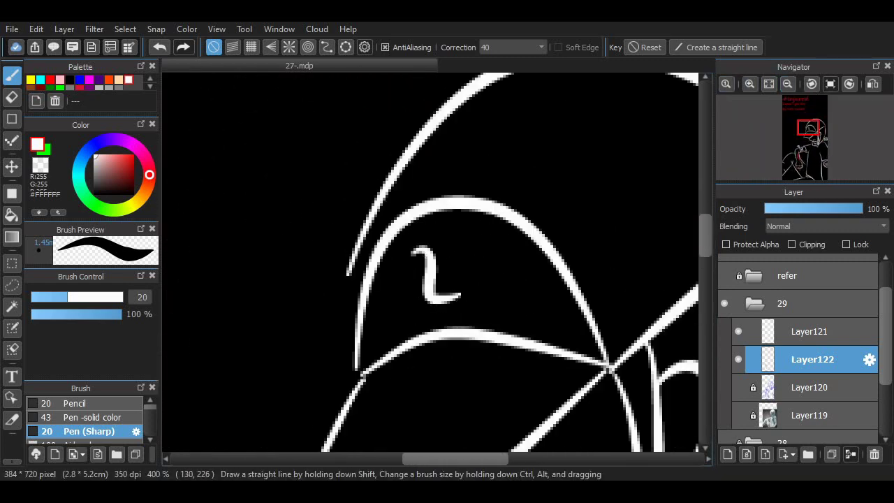
key(ctrl+z)
mouse_move(401, 267)
mouse_down()
mouse_move(423, 307)
mouse_move(446, 306)
mouse_up()
mouse_move(467, 259)
mouse_down()
mouse_move(479, 249)
mouse_move(467, 307)
mouse_up()
key(ctrl+z)
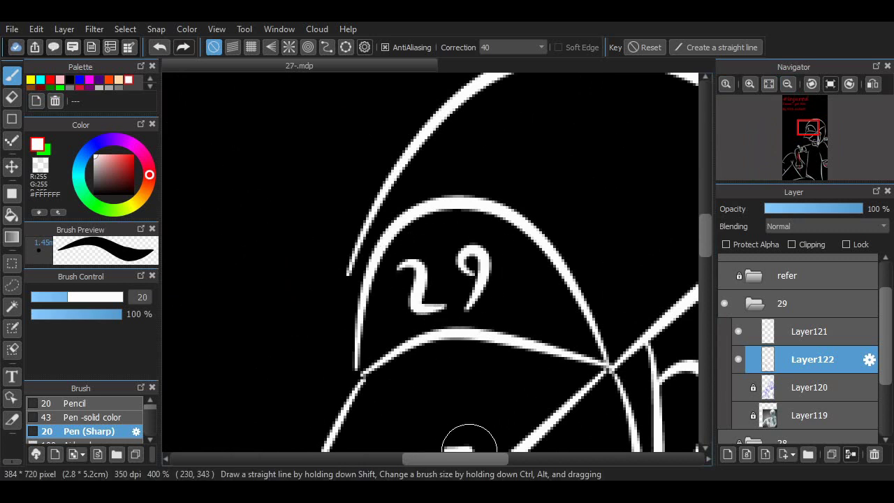
Draw a curved white seam line across the cap's crown, rising from the front panel toward the back.
mouse_move(470, 447)
mouse_down()
mouse_move(308, 432)
mouse_move(332, 438)
mouse_up()
drag(414, 203, 584, 145)
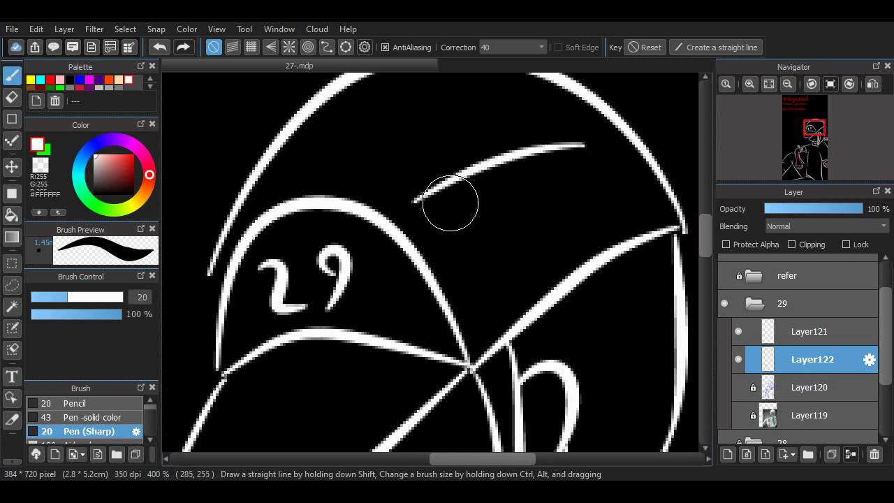
key(ctrl+z)
drag(392, 205, 607, 128)
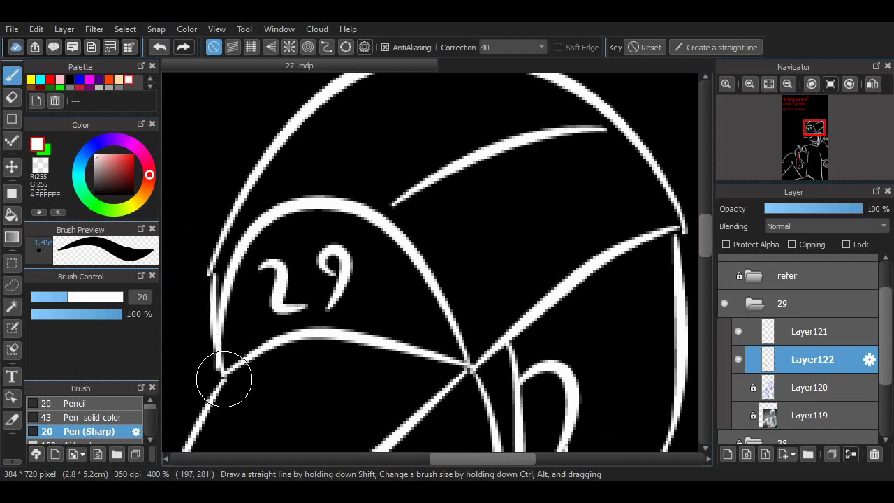
Draw a short white line continuing the cap's outer front outline down beside the front panel to the brim.
key(ctrl+z)
mouse_move(211, 271)
mouse_down()
mouse_move(226, 380)
mouse_move(209, 274)
mouse_move(233, 376)
mouse_move(209, 399)
mouse_move(221, 357)
mouse_move(220, 379)
mouse_up()
key(ctrl+z)
key(ctrl+z)
drag(210, 267, 215, 360)
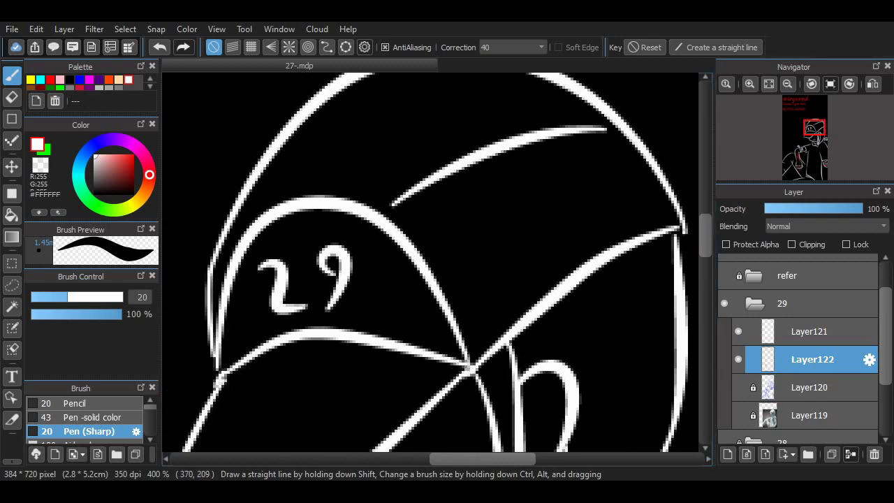
Examine the drawing from the numbered cap down past the bandaged arm to the legs.
click(769, 83)
scroll(443, 180, up, 3)
scroll(447, 210, down, 2)
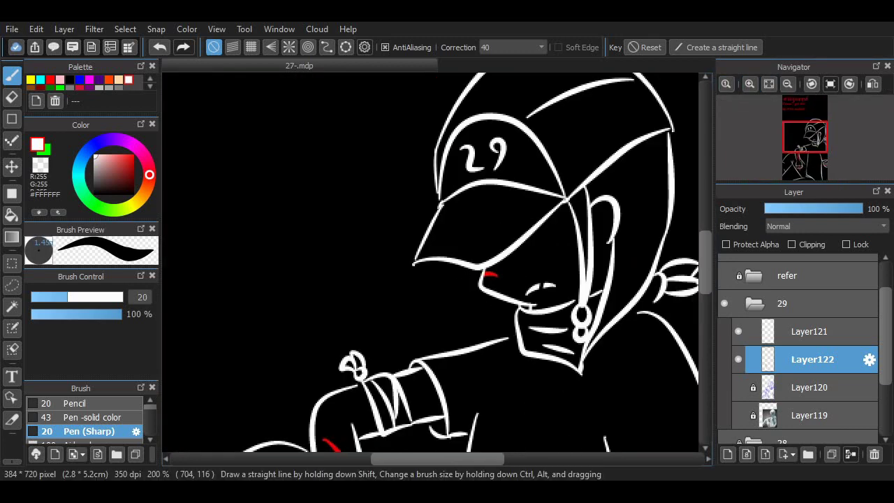
scroll(638, 216, down, 4)
scroll(638, 216, up, 2)
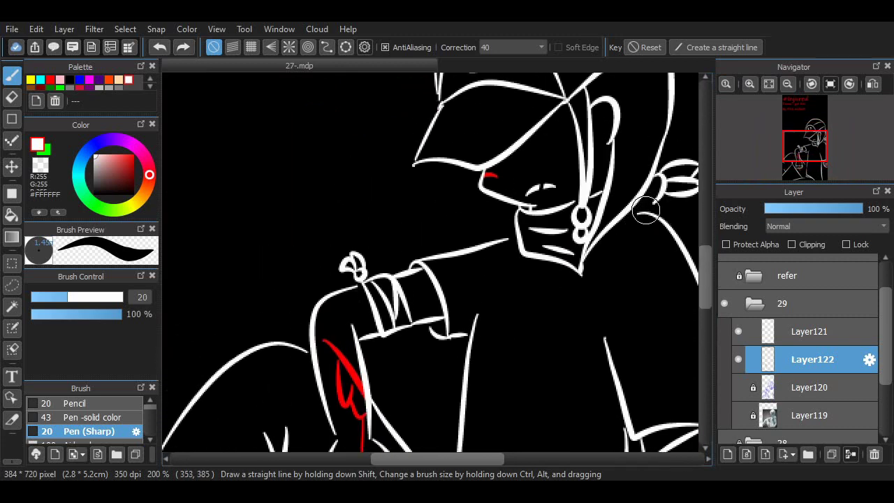
scroll(688, 248, down, 8)
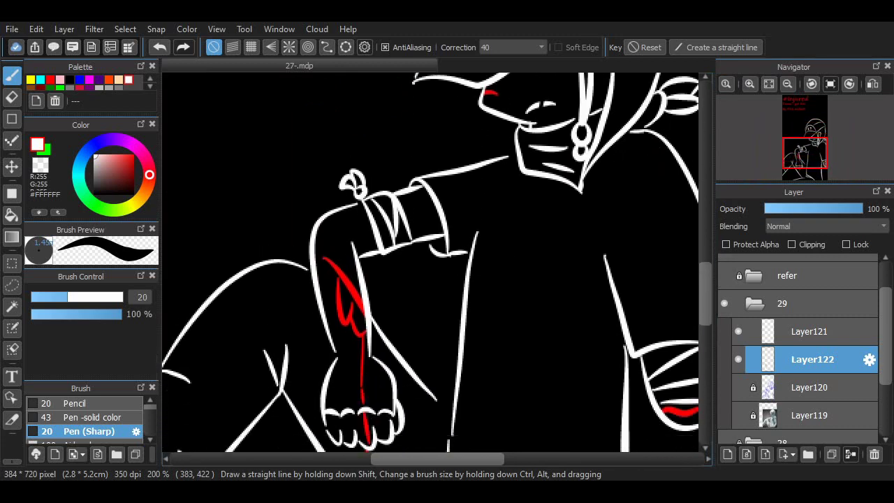
scroll(688, 248, up, 8)
scroll(688, 248, down, 4)
scroll(413, 361, down, 2)
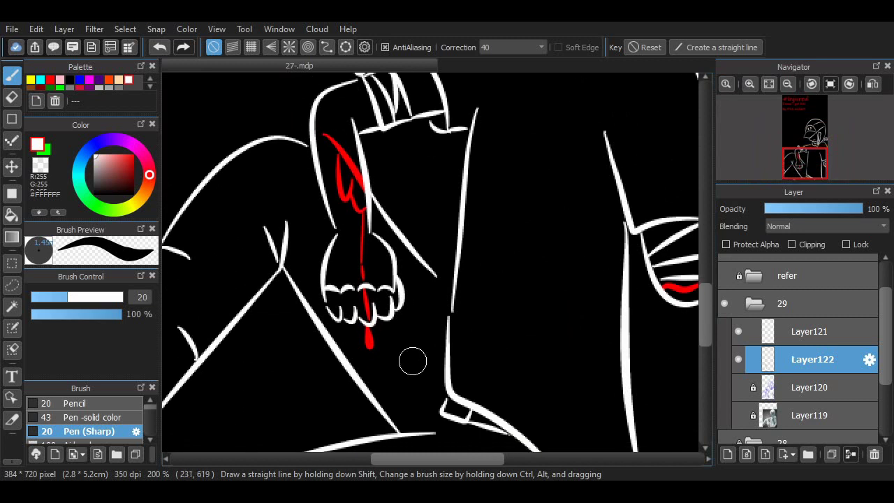
Draw red blood marks on the raised knee and the lower leg at the canvas edge, erasing the red outside the leg outlines.
scroll(413, 361, left, 3)
click(50, 79)
key(ctrl+z)
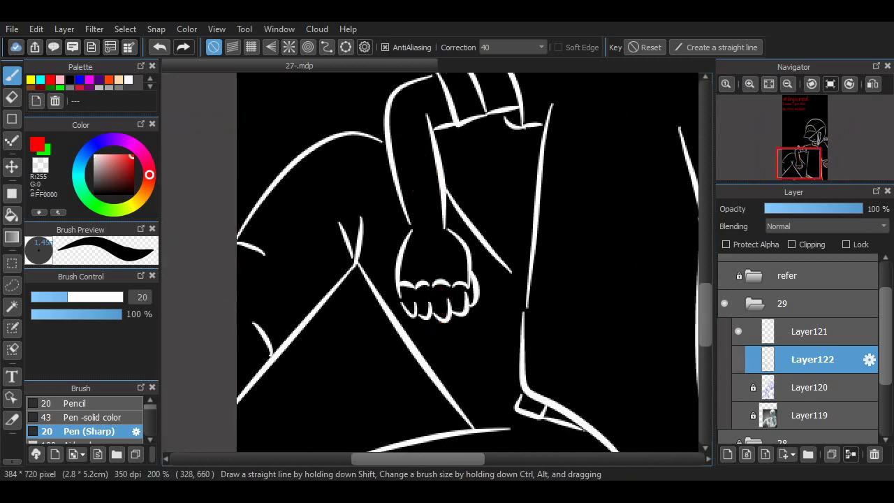
key(ctrl+y)
drag(238, 364, 272, 412)
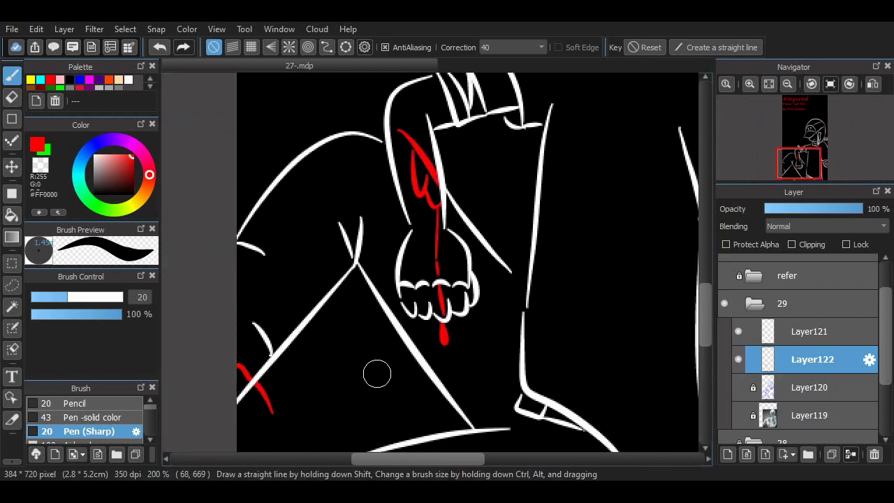
mouse_move(285, 153)
mouse_down()
mouse_move(323, 162)
mouse_move(373, 116)
mouse_up()
key(e)
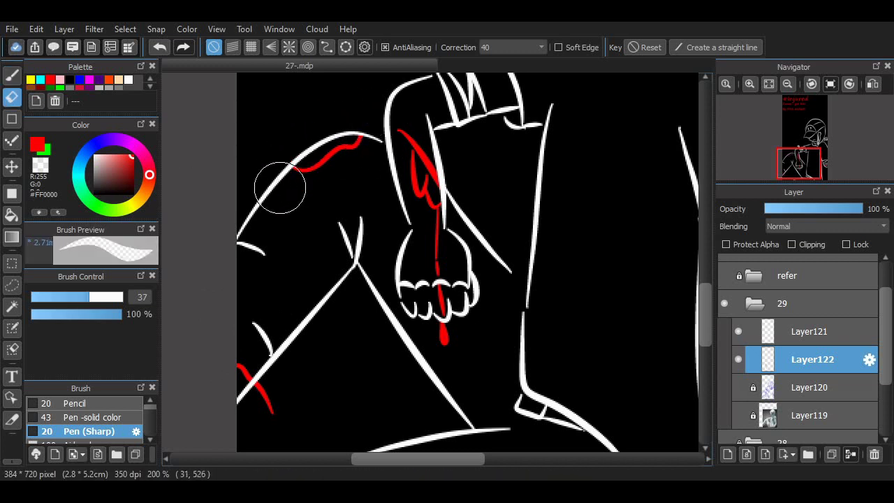
scroll(274, 415, right, 3)
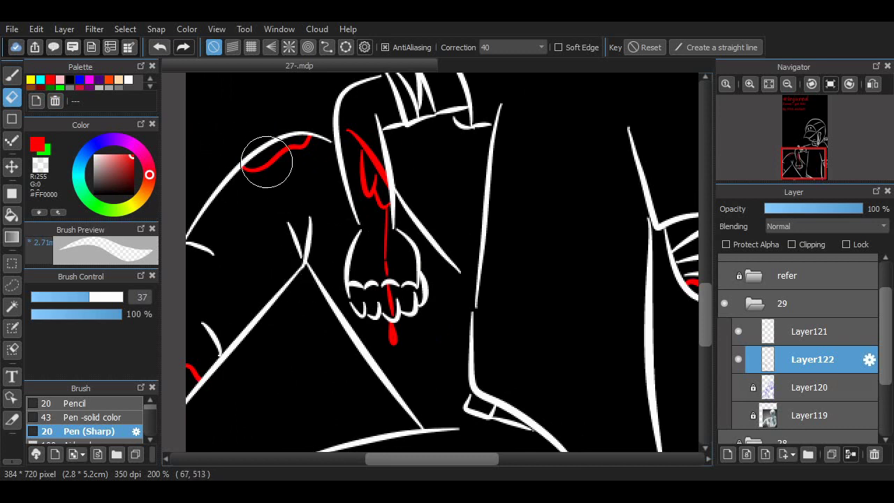
Draw a wavy red stain outline on the shirt's lower corner, from hem to side line, and erase the red beyond the outline.
key(b)
scroll(440, 262, up, 10)
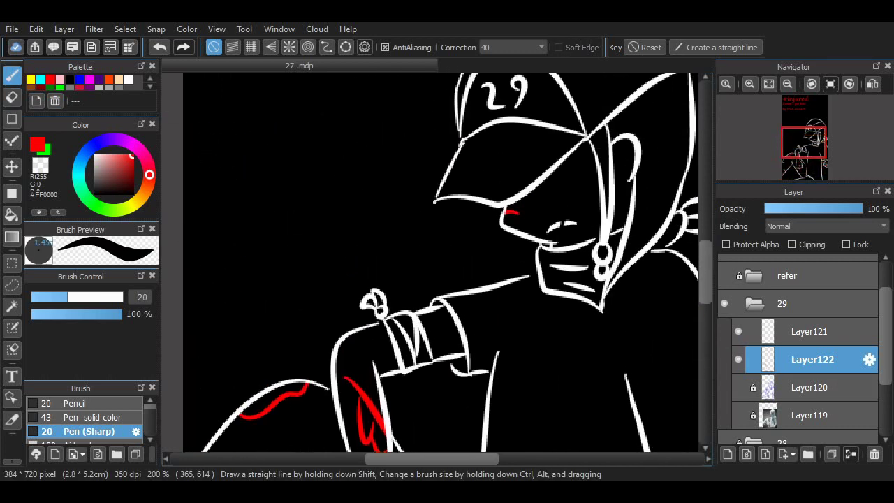
scroll(635, 273, down, 9)
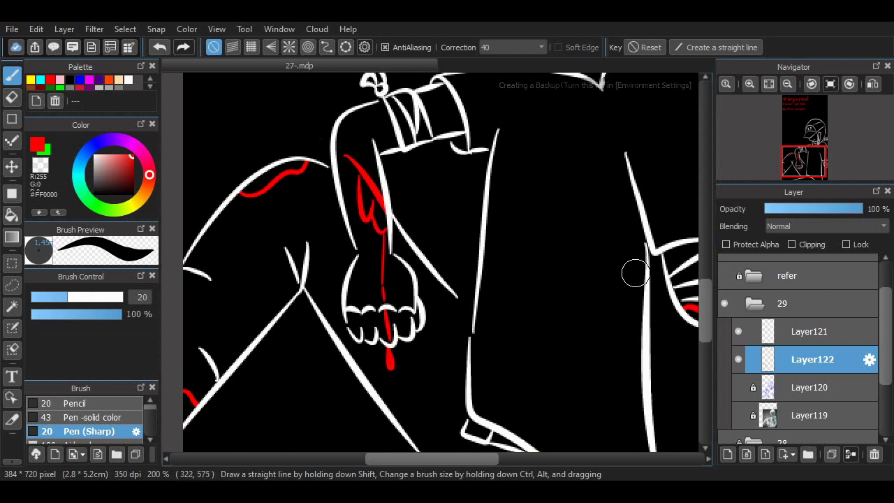
mouse_move(618, 281)
mouse_down()
mouse_move(603, 306)
mouse_move(561, 425)
mouse_up()
scroll(561, 425, down, 3)
key(ctrl+z)
mouse_move(554, 385)
mouse_down()
mouse_move(588, 269)
mouse_move(652, 277)
mouse_move(670, 264)
mouse_up()
key(e)
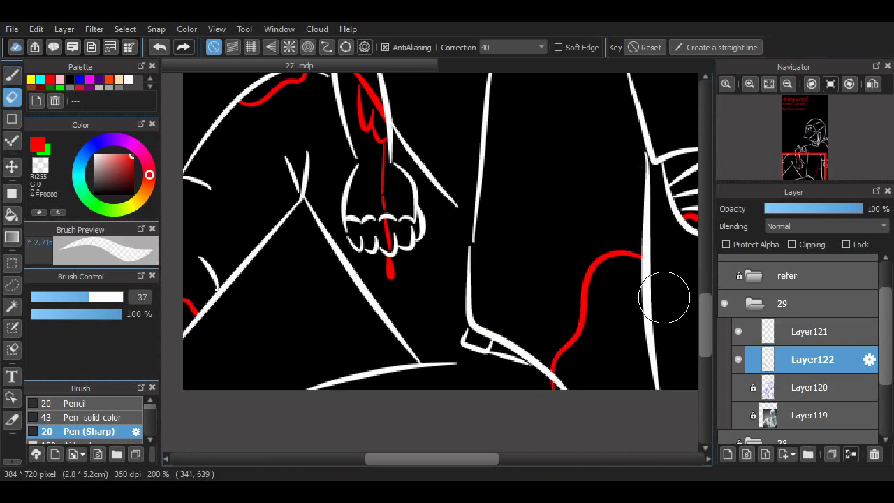
Draw a small white pointed fold hanging beside the neck bandana's lower tip.
scroll(644, 138, down, 4)
scroll(688, 224, up, 3)
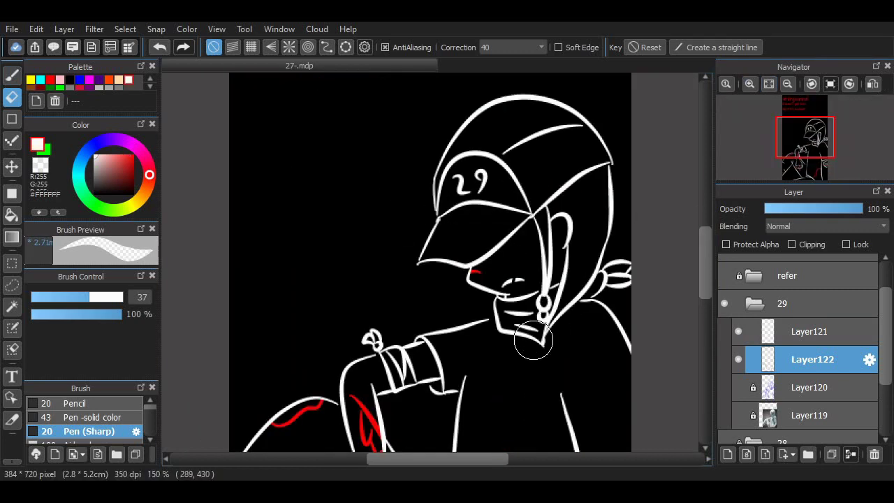
scroll(533, 340, up, 3)
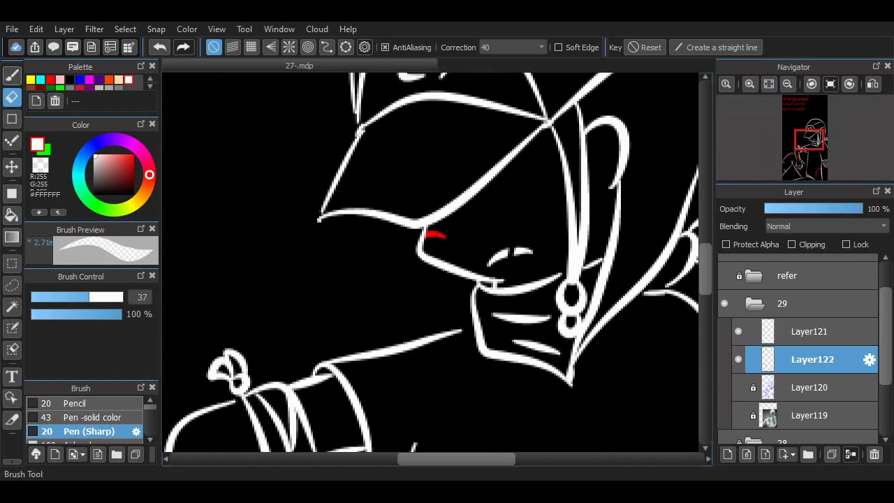
key(b)
mouse_move(568, 340)
mouse_down()
mouse_move(579, 359)
mouse_move(585, 351)
mouse_up()
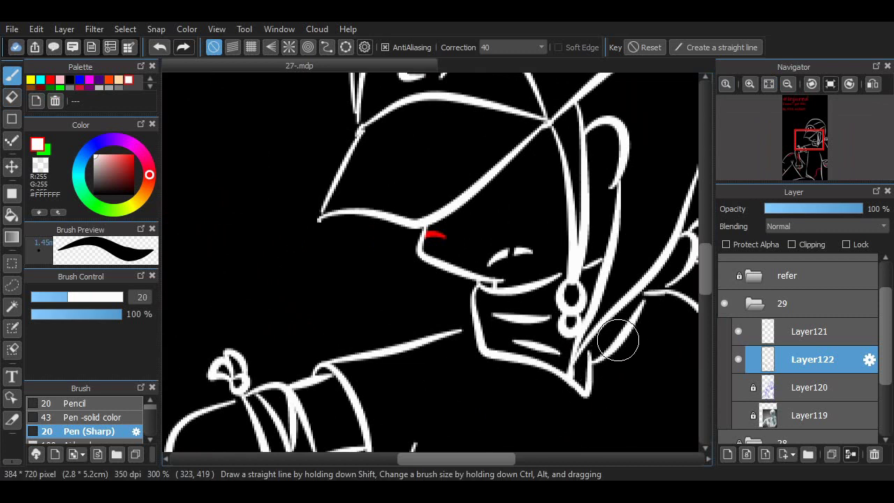
key(ctrl+z)
mouse_move(573, 383)
mouse_down()
mouse_move(543, 358)
mouse_move(593, 365)
mouse_up()
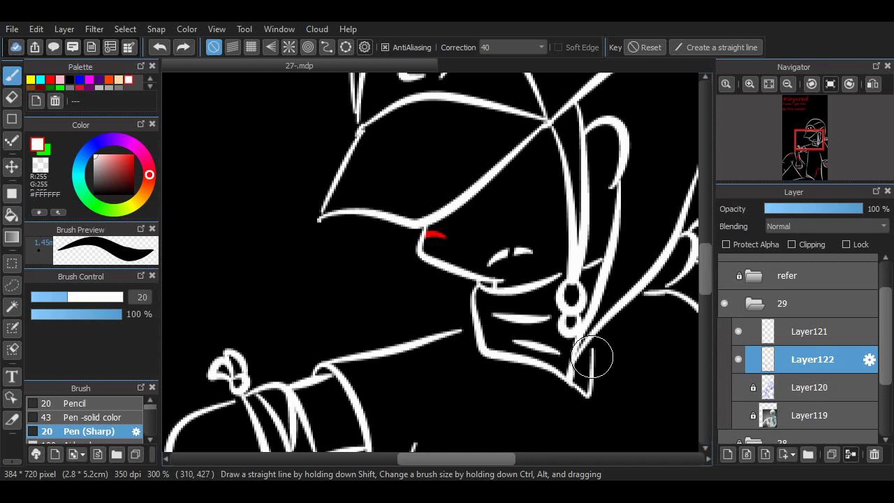
Draw a white curve from the bandana's pointed fold up to the shoulder line beneath the knot.
key(e)
scroll(471, 425, right, 3)
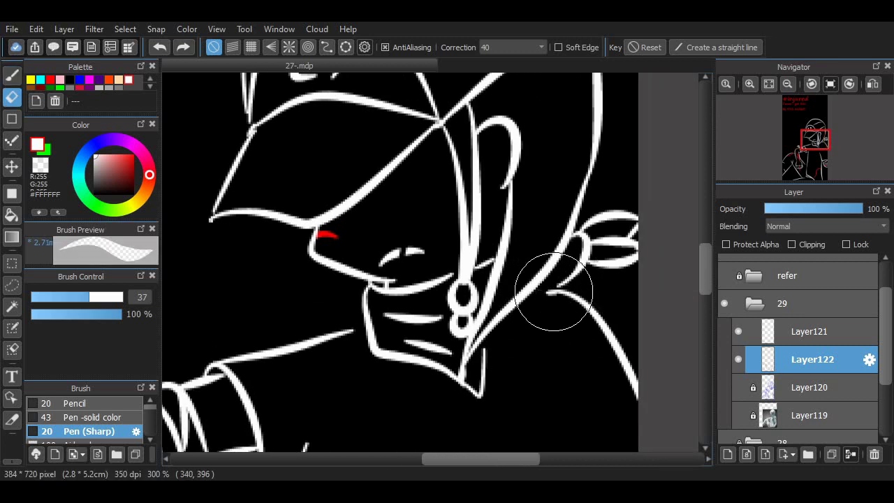
key(b)
mouse_move(569, 274)
mouse_down()
mouse_move(495, 336)
mouse_move(555, 286)
mouse_up()
key(ctrl+z)
key(ctrl+z)
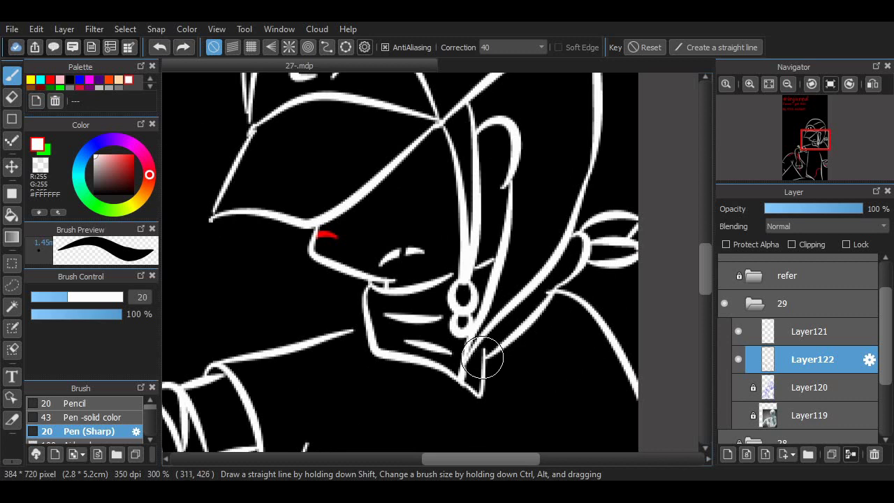
mouse_move(485, 355)
mouse_down()
mouse_move(556, 281)
mouse_move(551, 294)
mouse_up()
key(ctrl+z)
key(ctrl+z)
key(ctrl+z)
scroll(488, 445, left, 3)
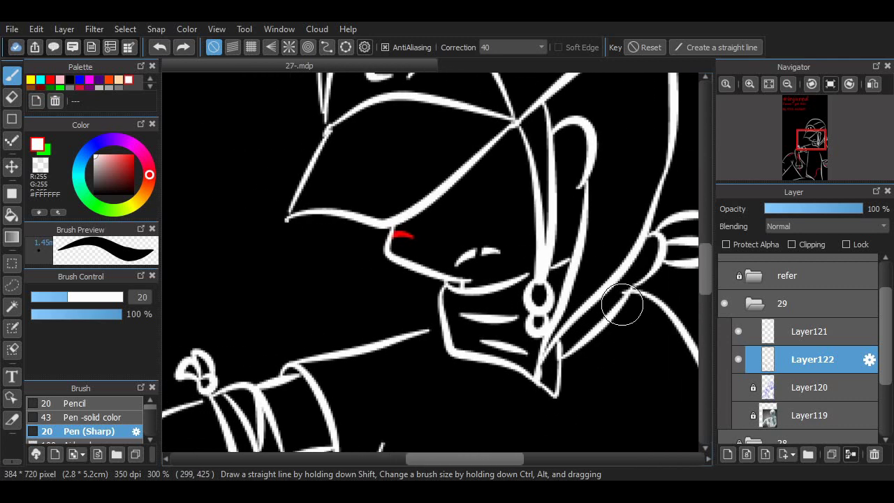
Draw white crease lines inside the band of the bandana's knot behind the neck.
drag(625, 301, 645, 278)
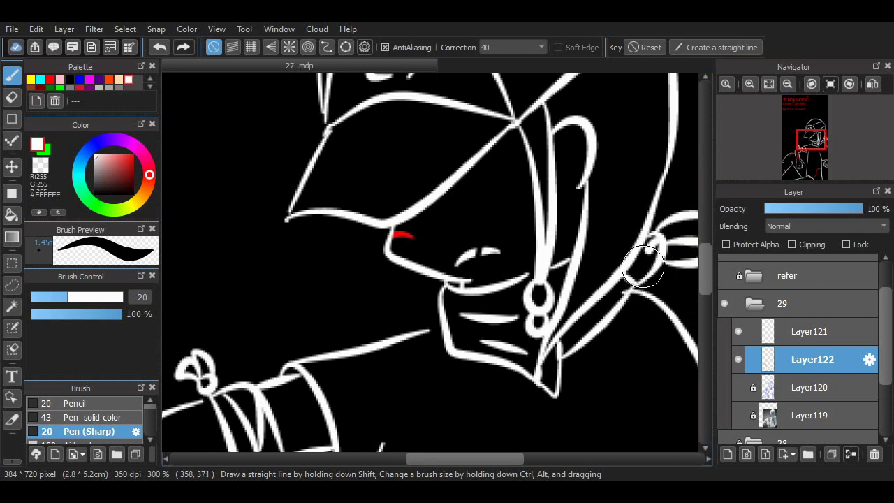
key(ctrl+z)
mouse_move(655, 236)
mouse_down()
mouse_move(638, 279)
mouse_move(661, 251)
mouse_move(634, 300)
mouse_move(654, 243)
mouse_move(658, 269)
mouse_up()
key(ctrl+z)
key(ctrl+z)
drag(655, 238, 633, 288)
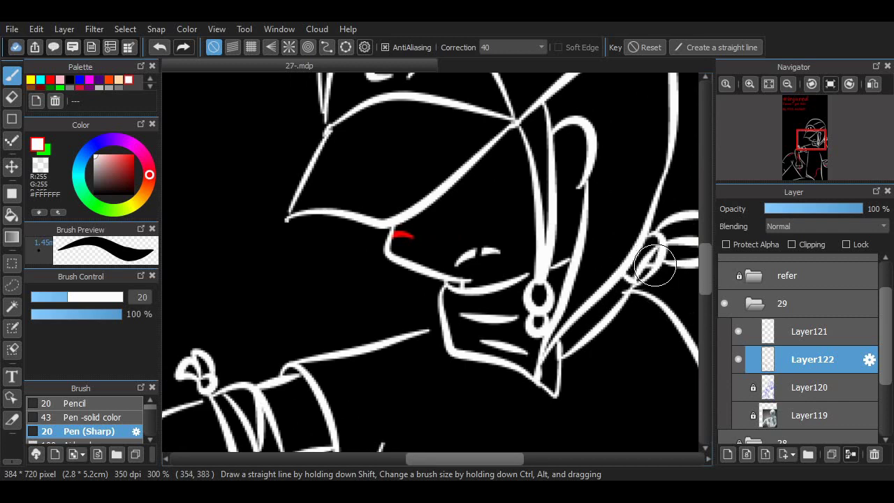
key(ctrl+z)
drag(657, 239, 630, 285)
drag(657, 239, 626, 295)
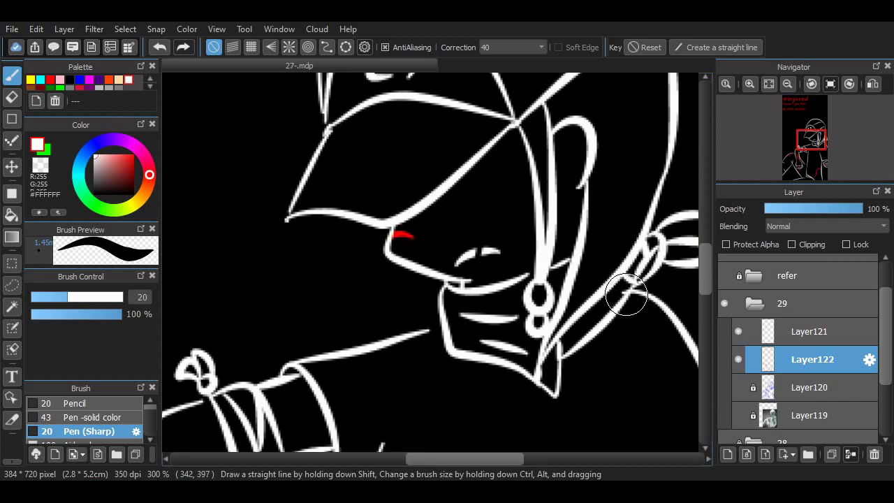
mouse_move(811, 148)
mouse_down()
mouse_move(811, 140)
mouse_move(811, 151)
mouse_up()
click(769, 83)
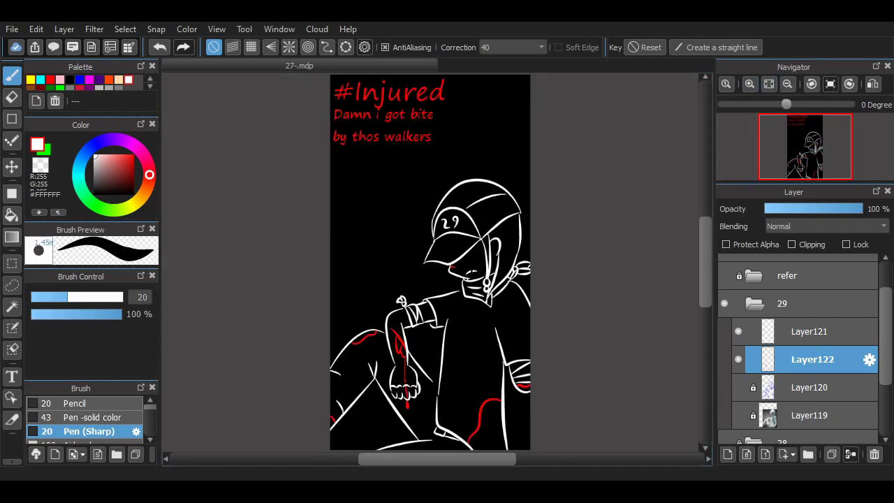
click(749, 83)
scroll(287, 243, up, 3)
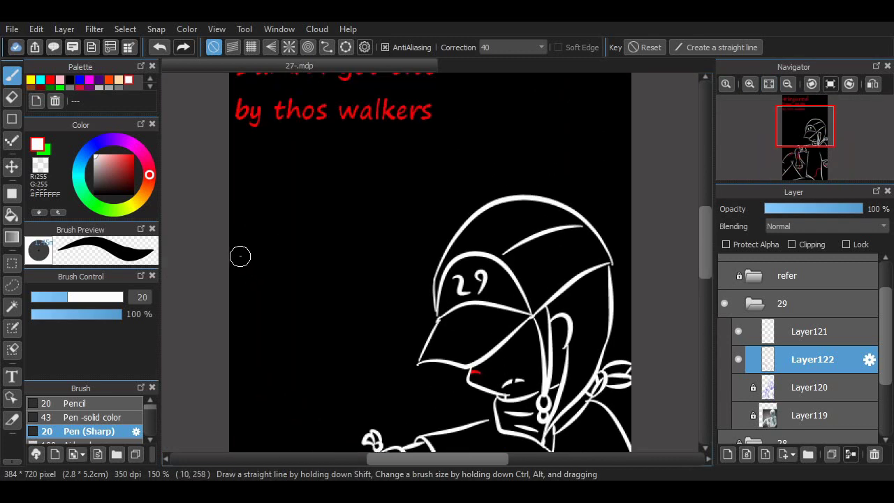
drag(271, 284, 315, 288)
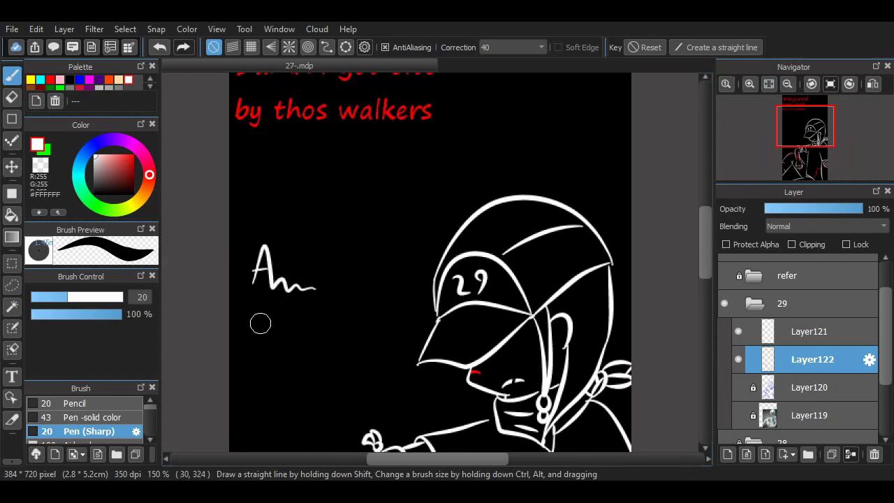
drag(231, 238, 260, 219)
key(ctrl+z)
key(ctrl+z)
key(ctrl+z)
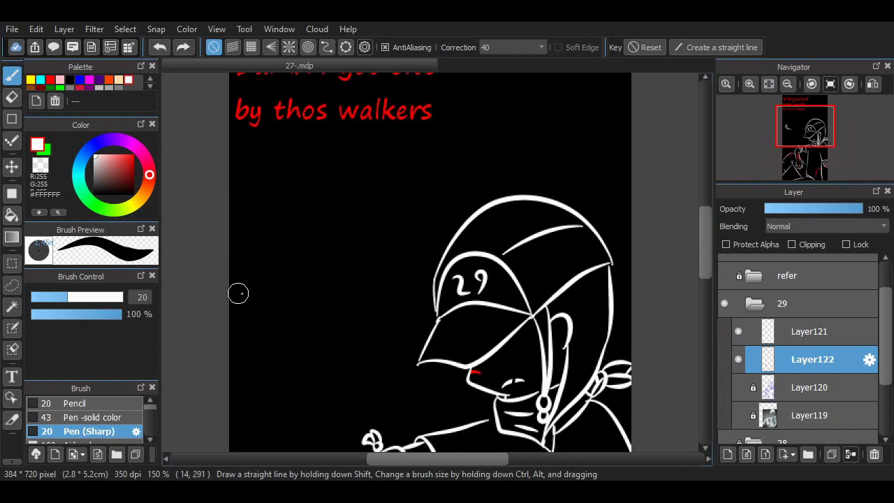
drag(240, 281, 326, 329)
key(ctrl+z)
scroll(689, 227, down, 4)
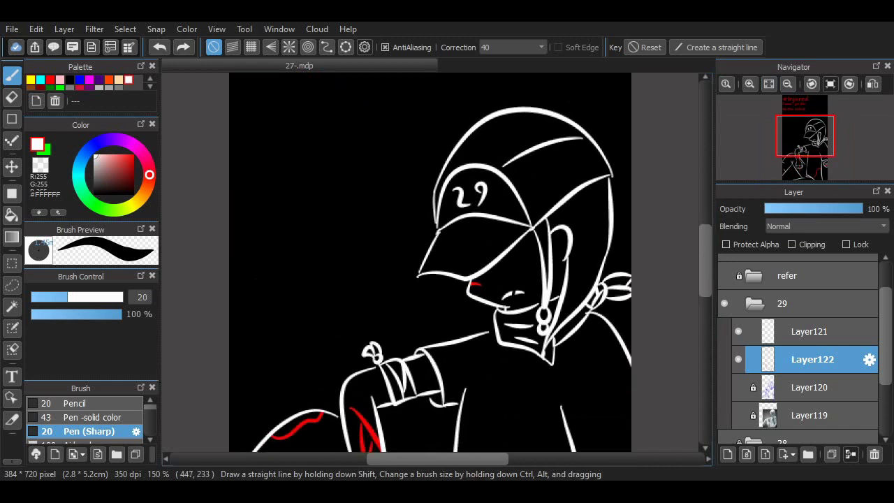
scroll(676, 256, up, 3)
mouse_move(240, 143)
mouse_down()
mouse_move(359, 150)
mouse_move(392, 118)
mouse_move(389, 143)
mouse_up()
key(ctrl+z)
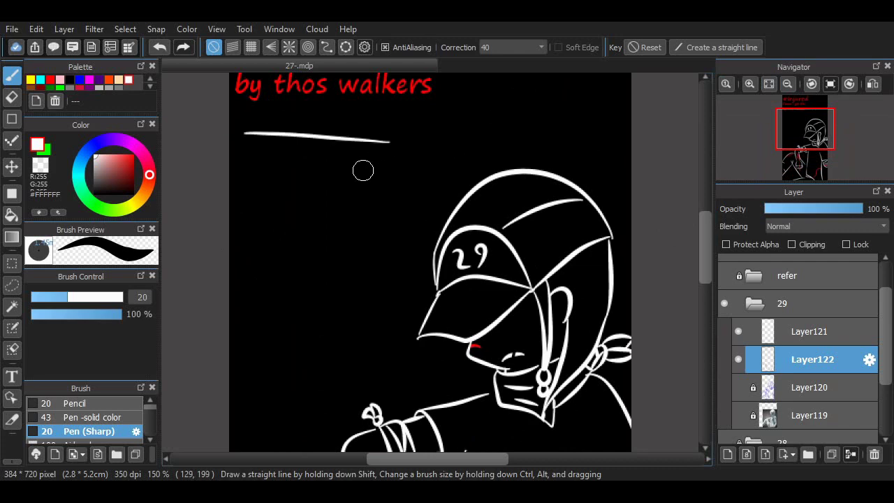
key(ctrl+z)
scroll(372, 218, down, 3)
scroll(447, 360, up, 2)
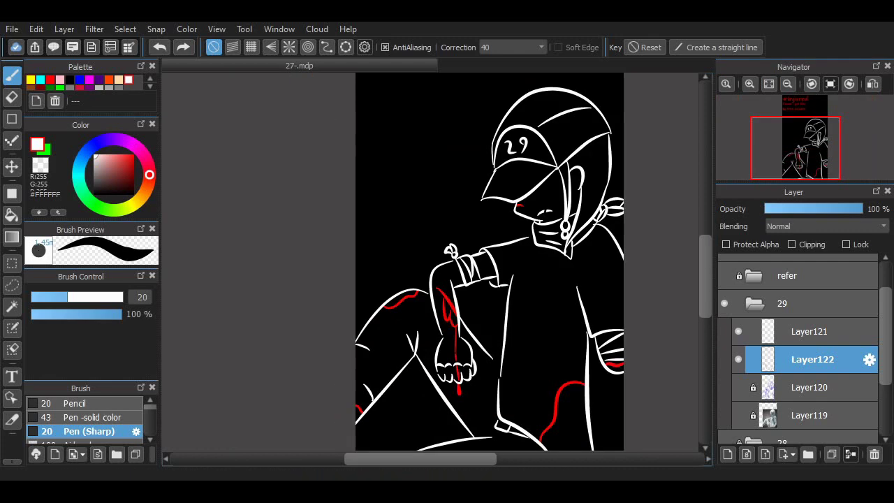